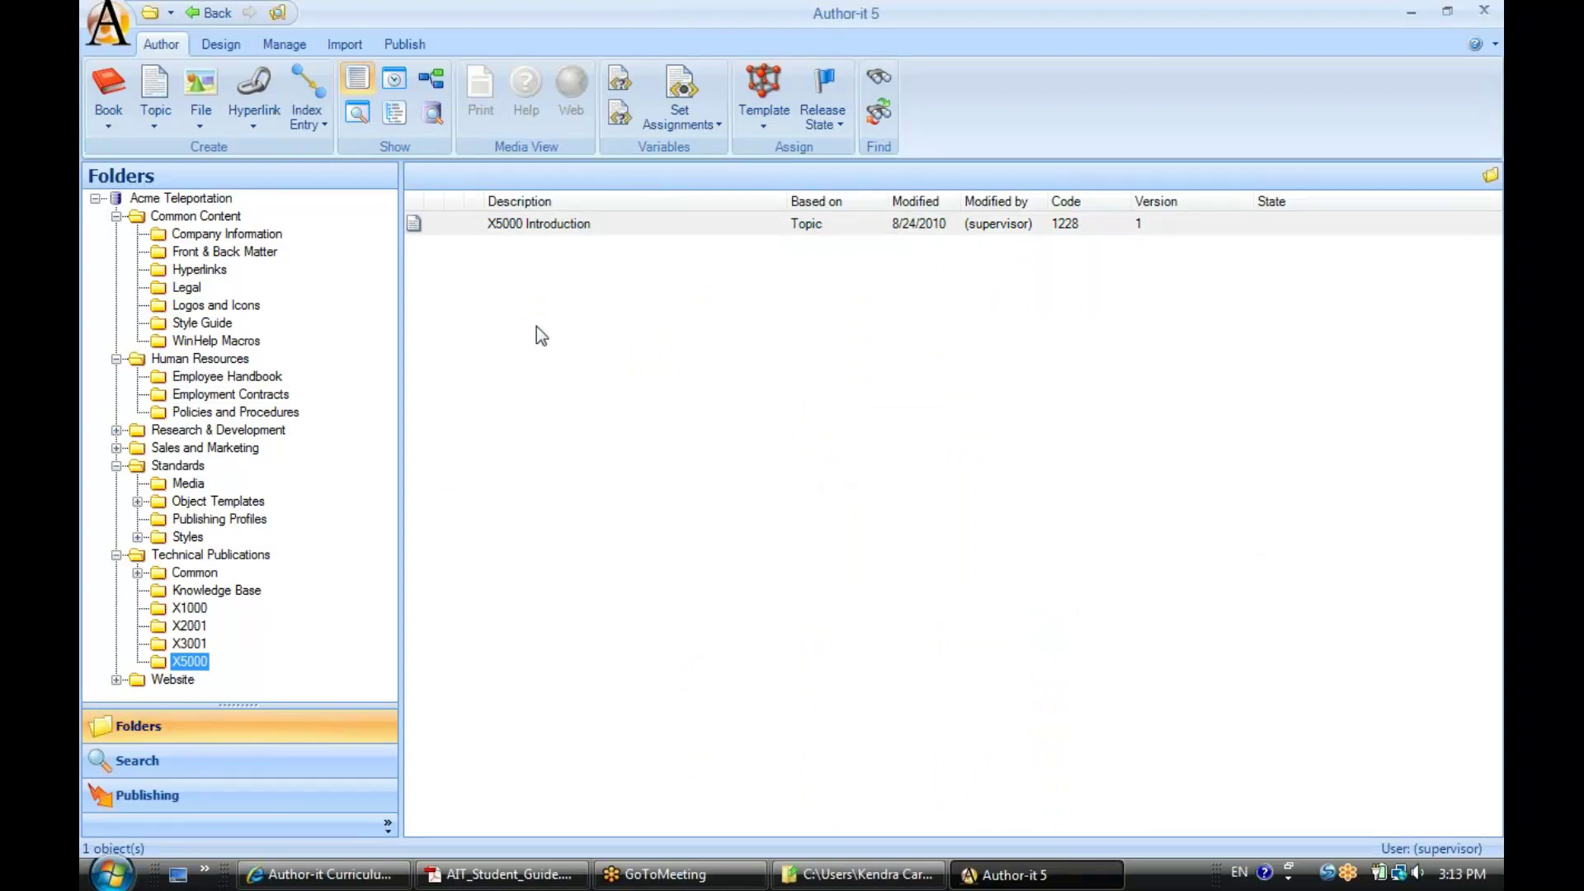
Create a book in the X5000 folder from the Technical Publications User Manual template, describe it as "X5000 User Guide", and save it.
{"action": "left_click", "coordinate": [102, 130]}
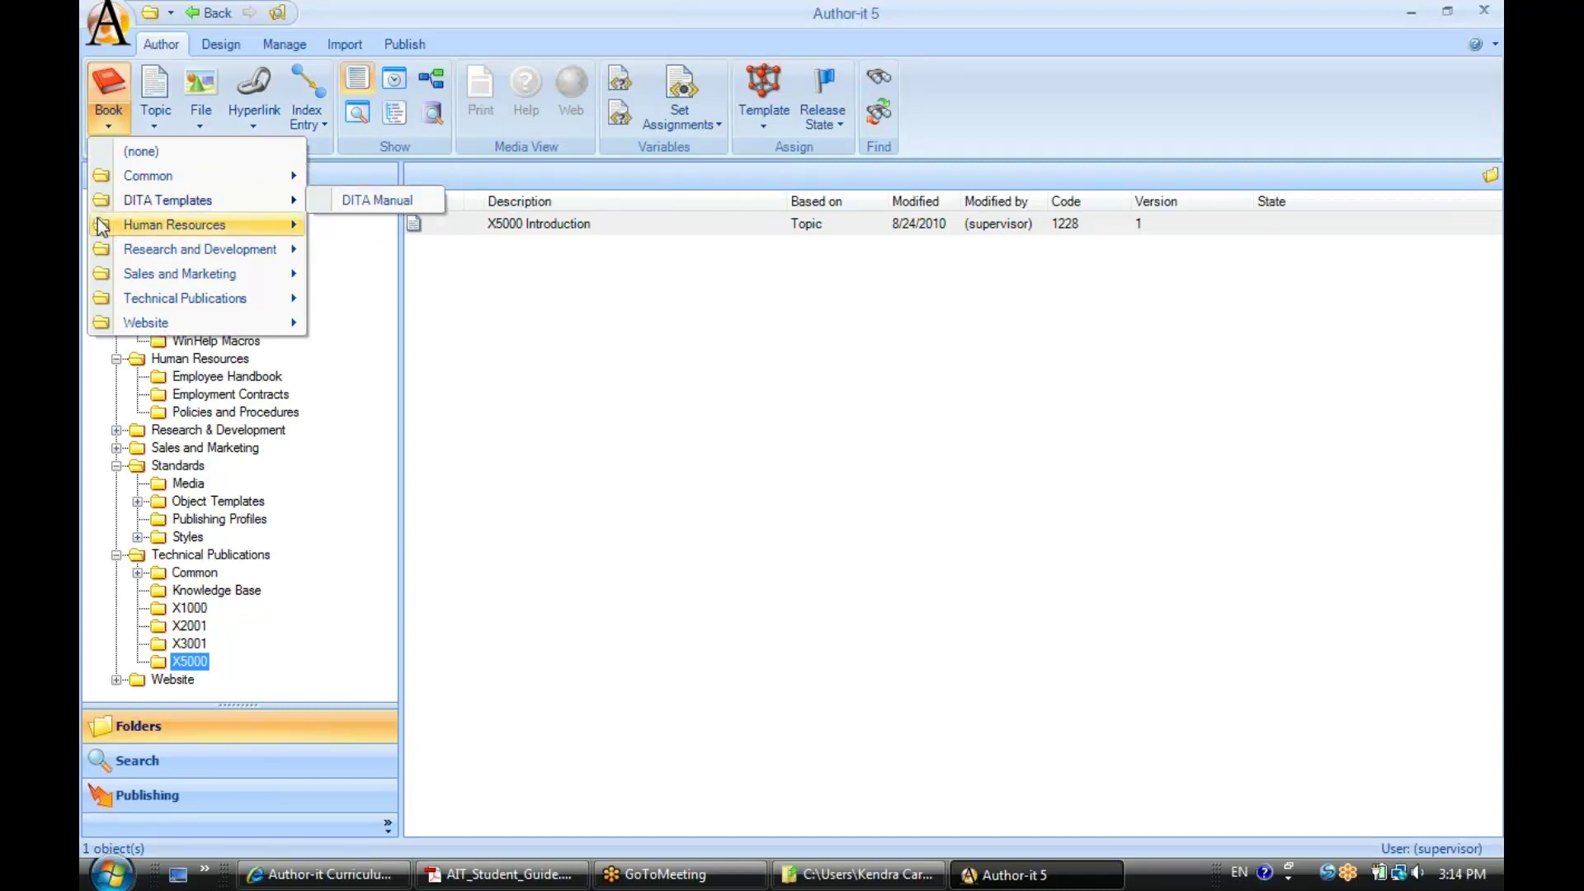
{"action": "mouse_move", "coordinate": [103, 226]}
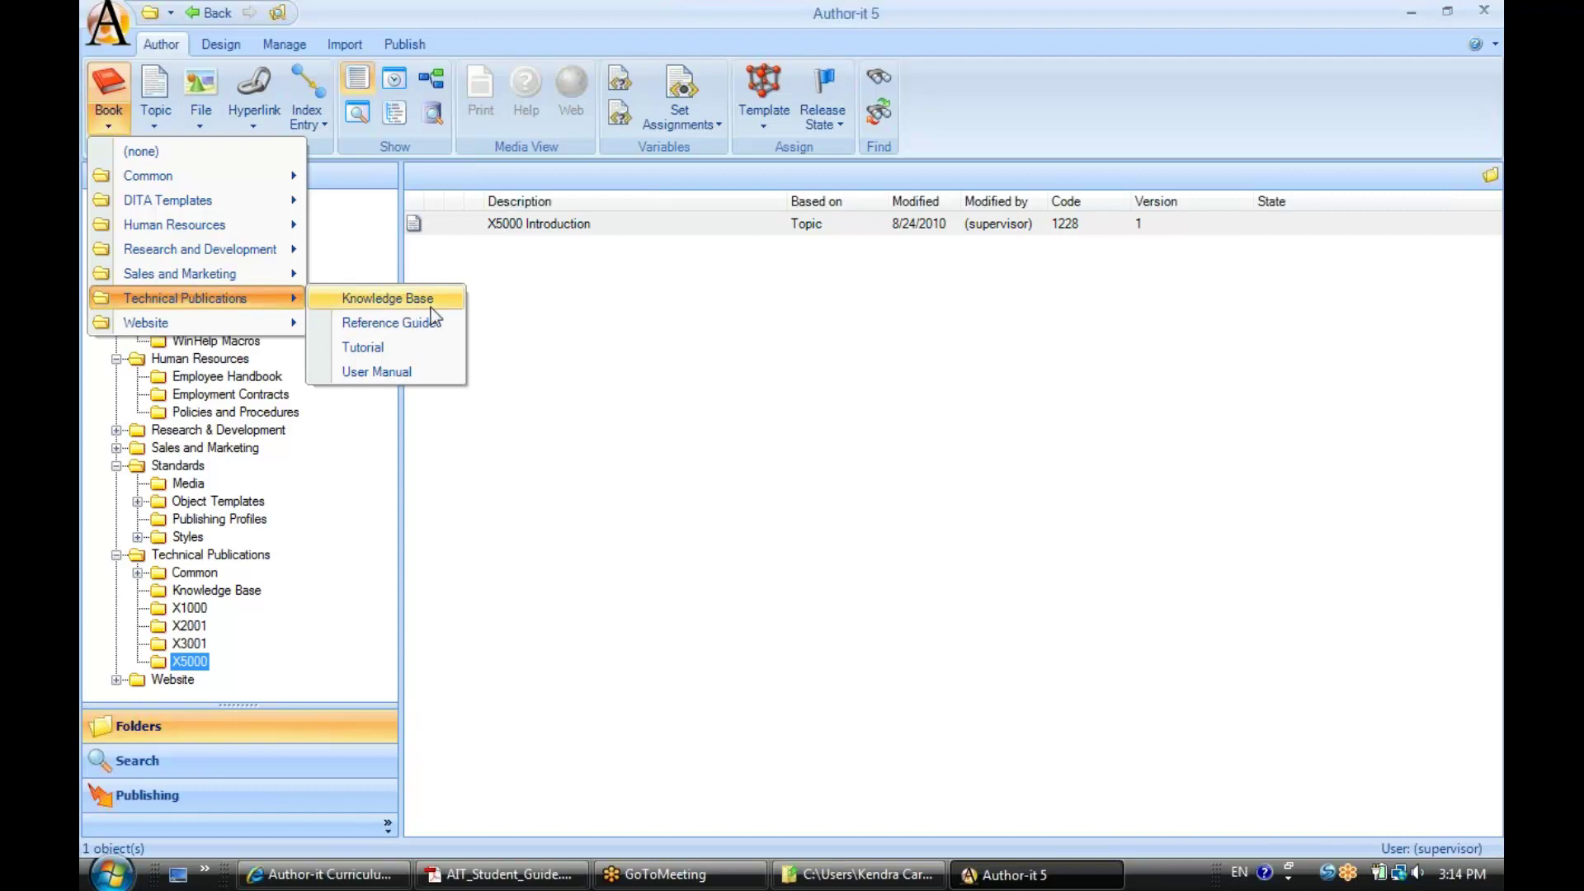
{"action": "left_click", "coordinate": [352, 372]}
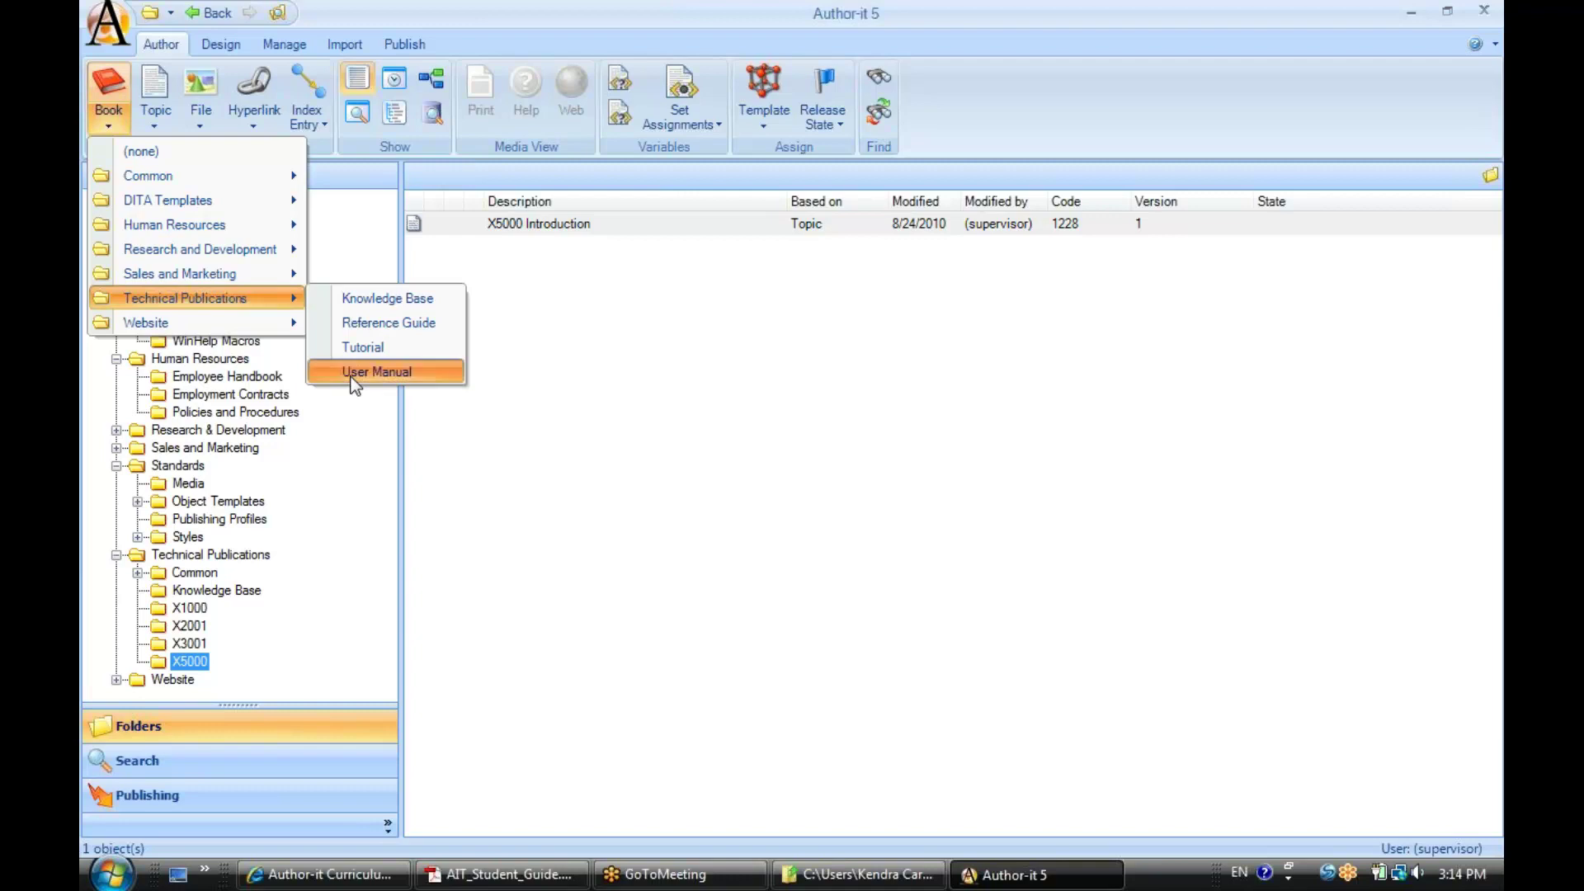
{"action": "left_click_drag", "start_coordinate": [437, 77], "coordinate": [753, 126]}
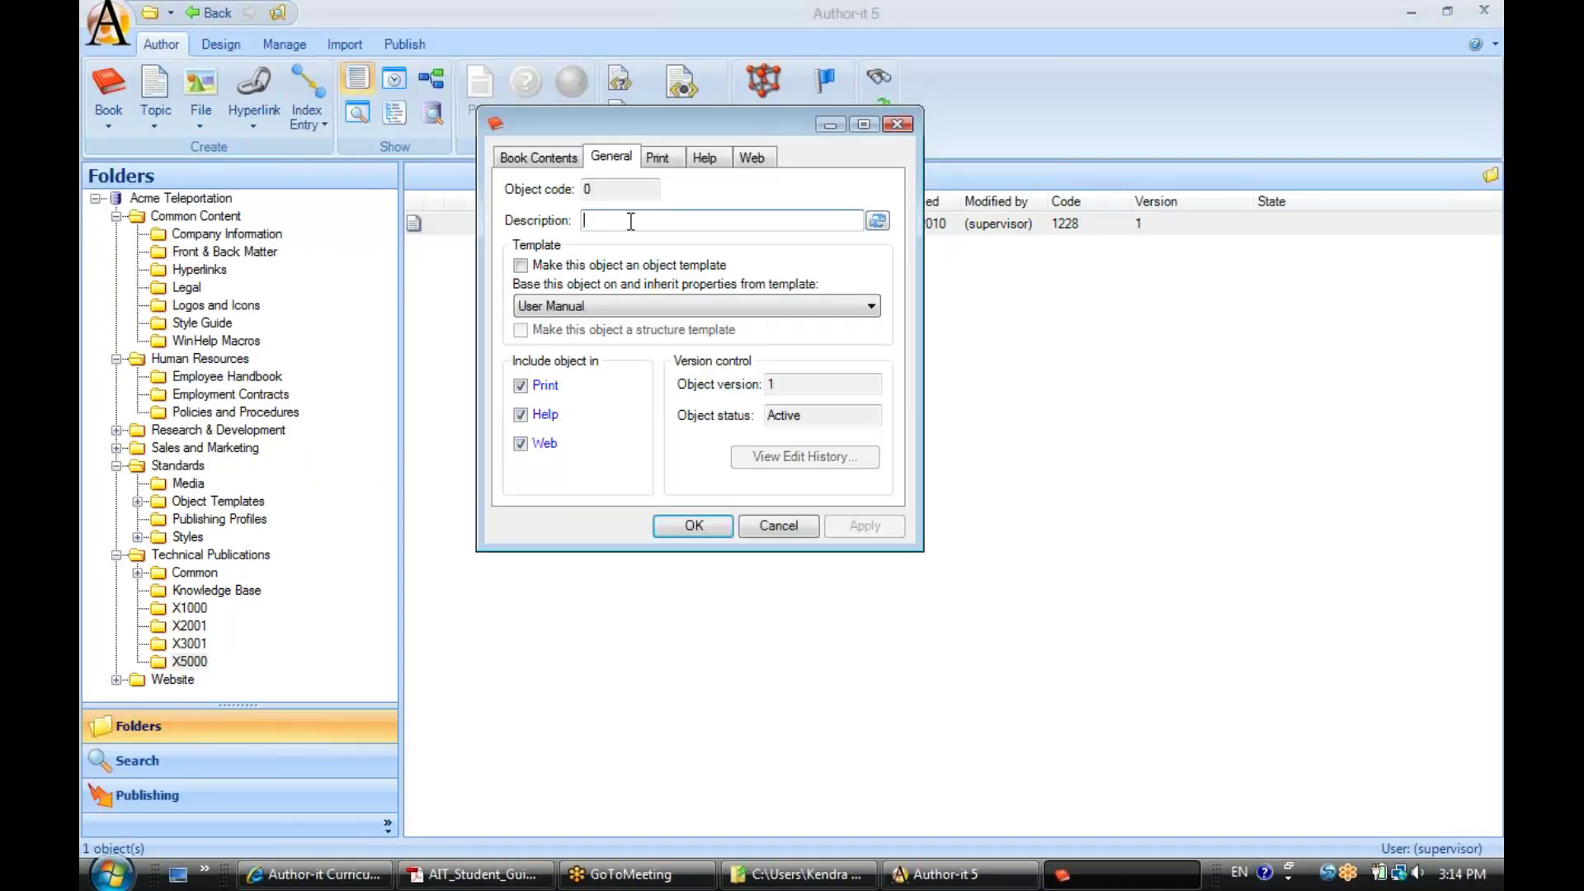
{"action": "type", "text": "X"}
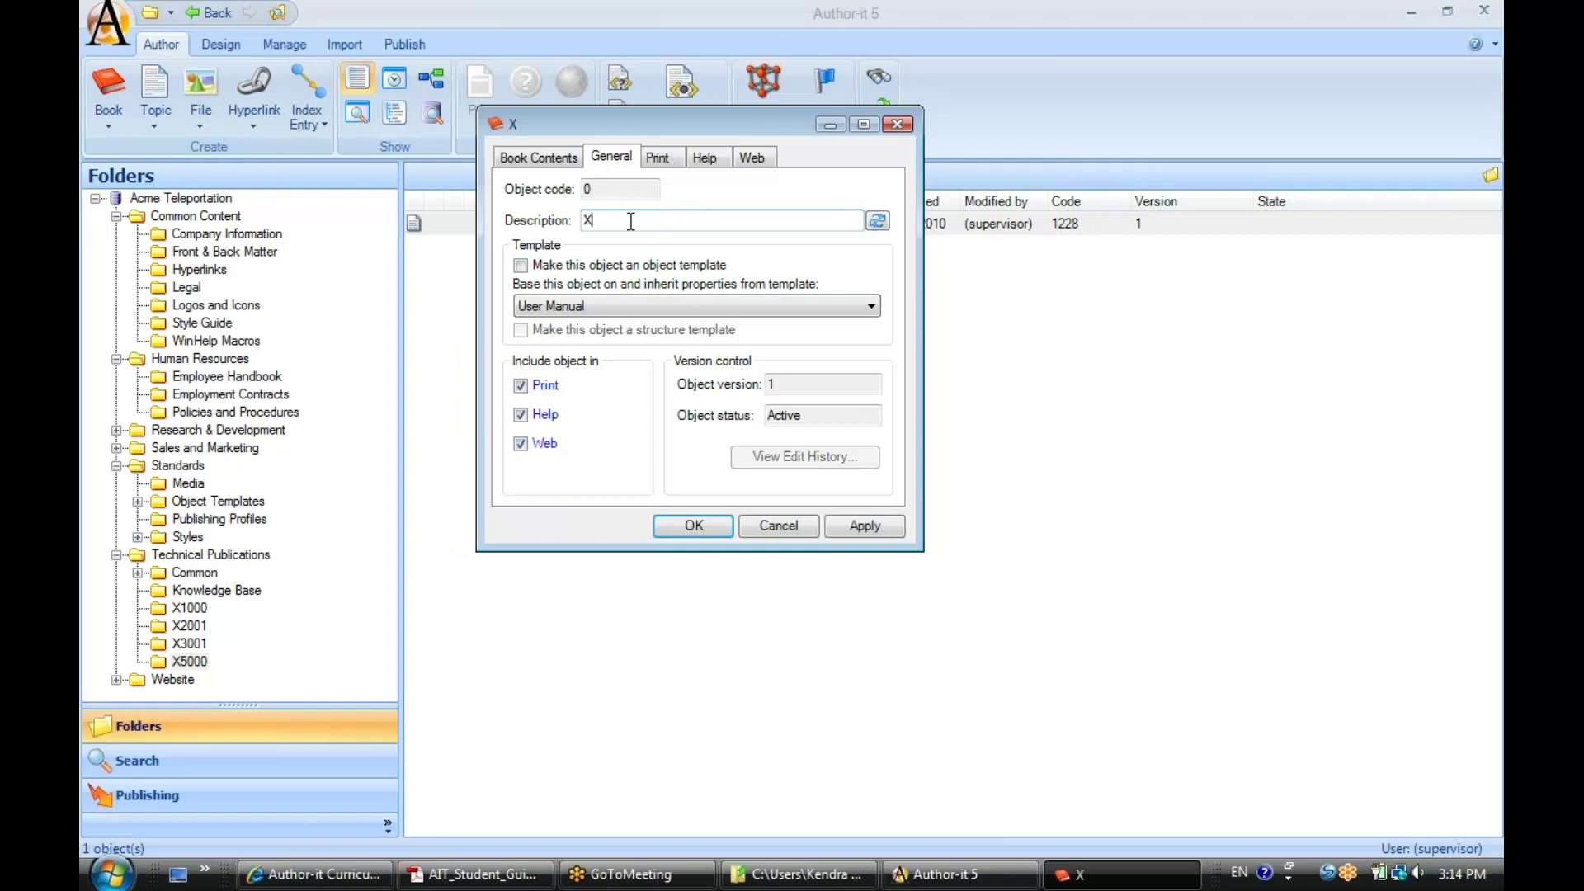
{"action": "type", "text": "5000 User Guide"}
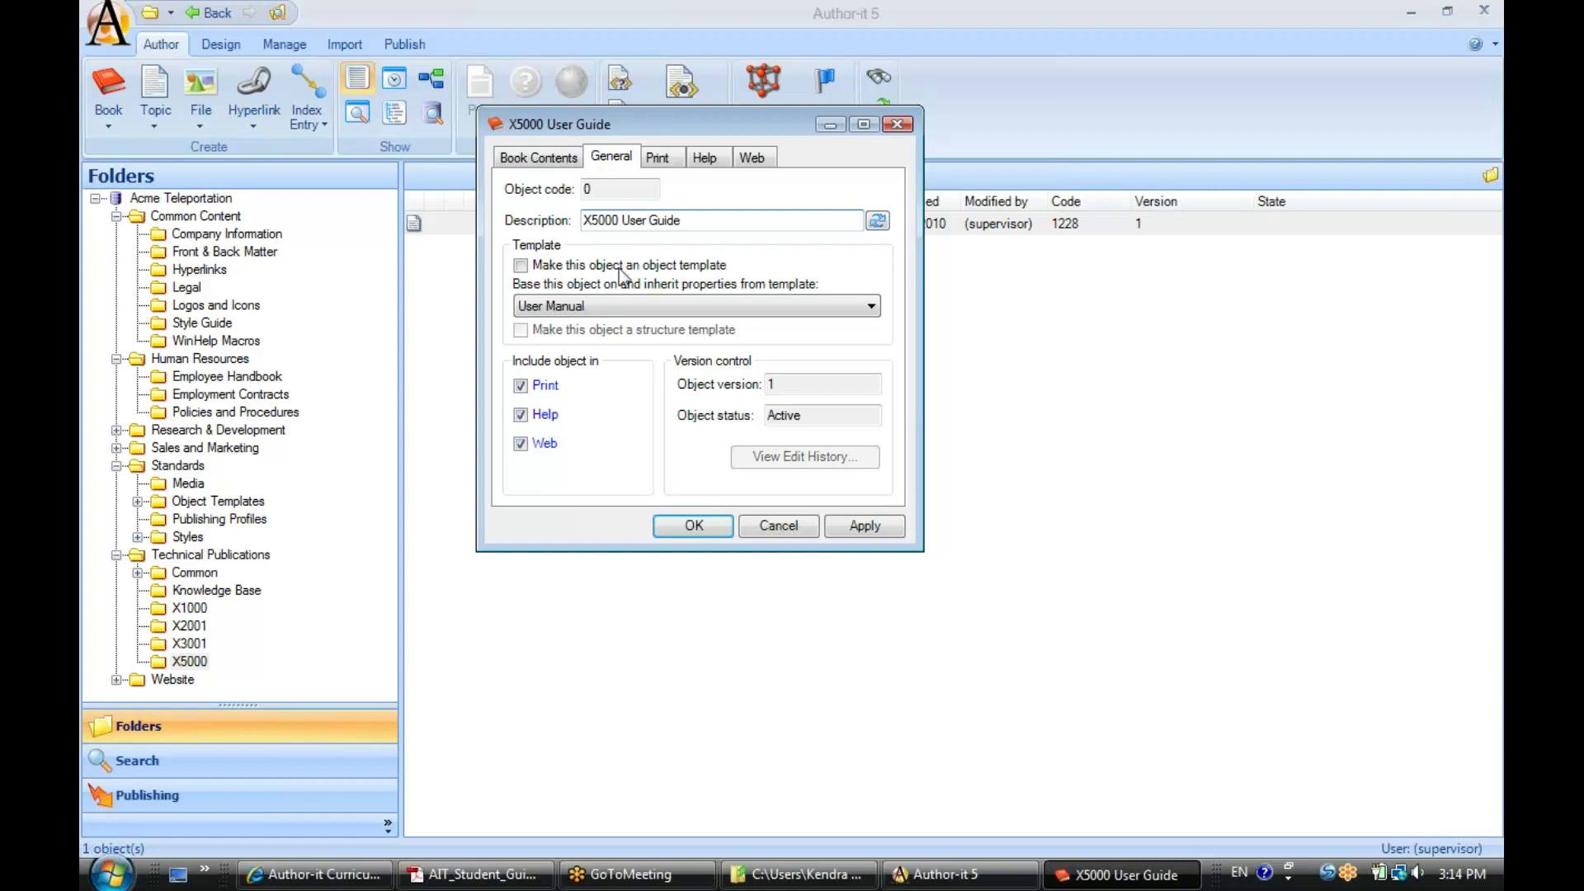
{"action": "left_click", "coordinate": [854, 526]}
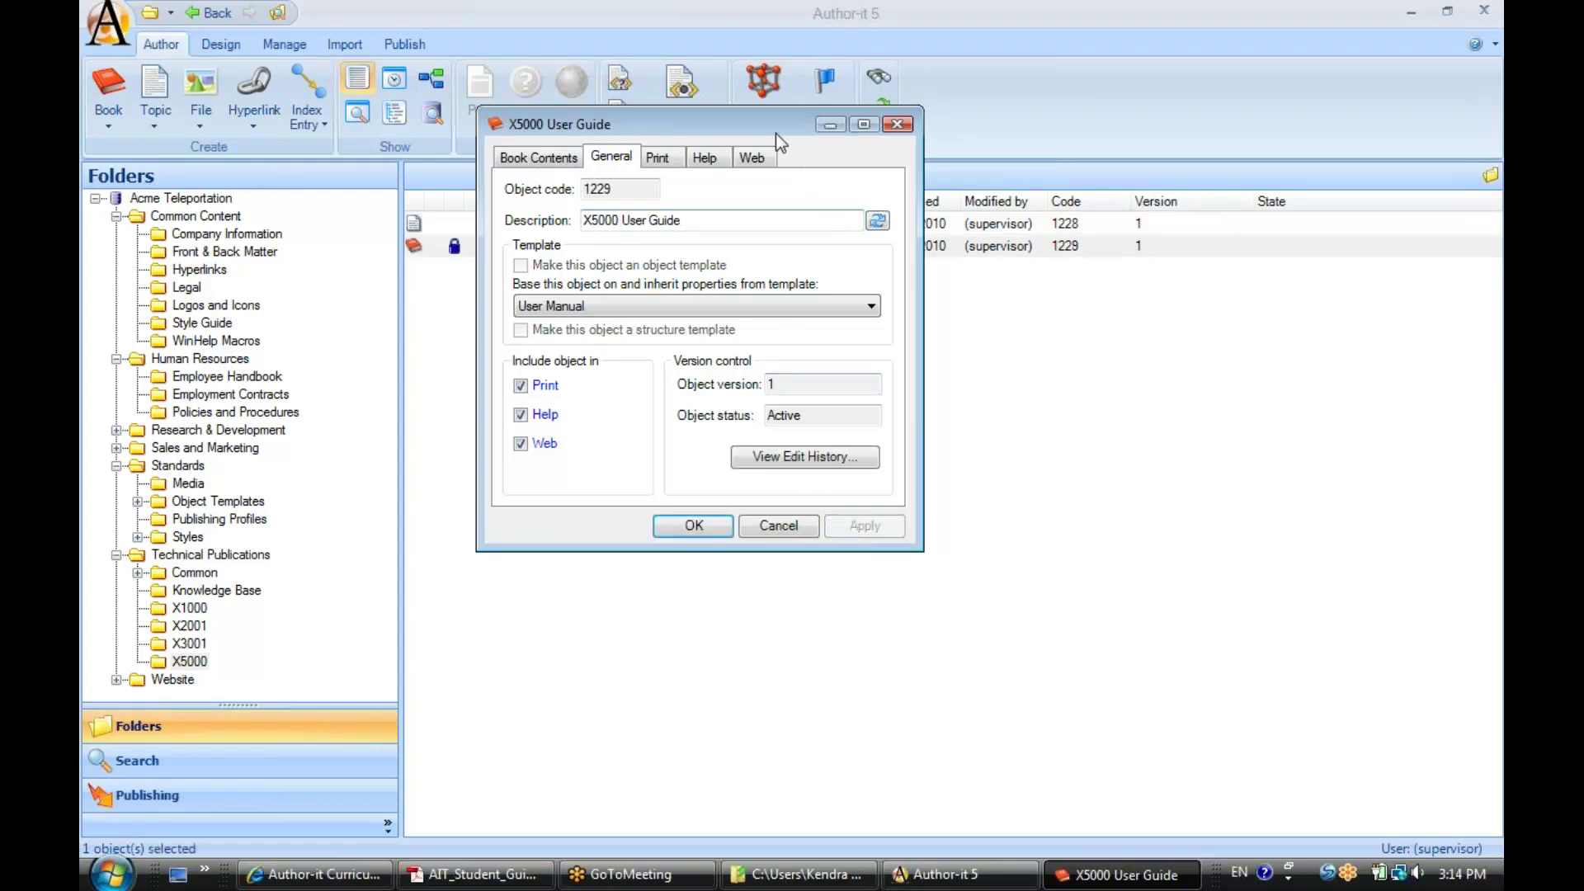
Review the new book's default contents, from the title page to the index, and the User Manual template it is based on.
{"action": "left_click_drag", "start_coordinate": [769, 130], "coordinate": [1196, 209]}
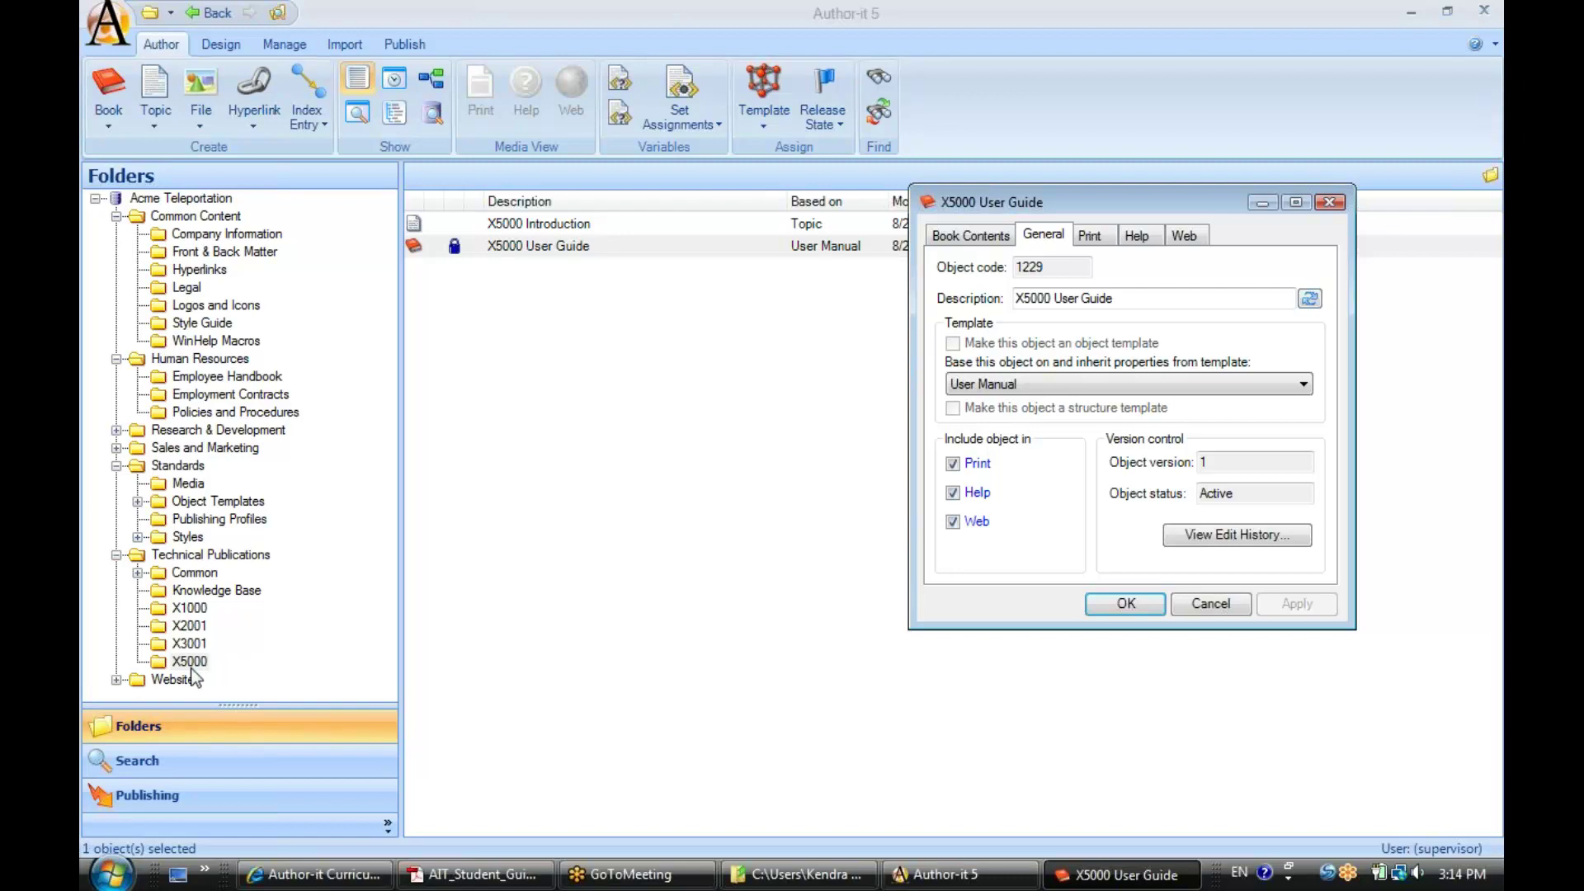
{"action": "left_click_drag", "start_coordinate": [1155, 204], "coordinate": [1005, 231]}
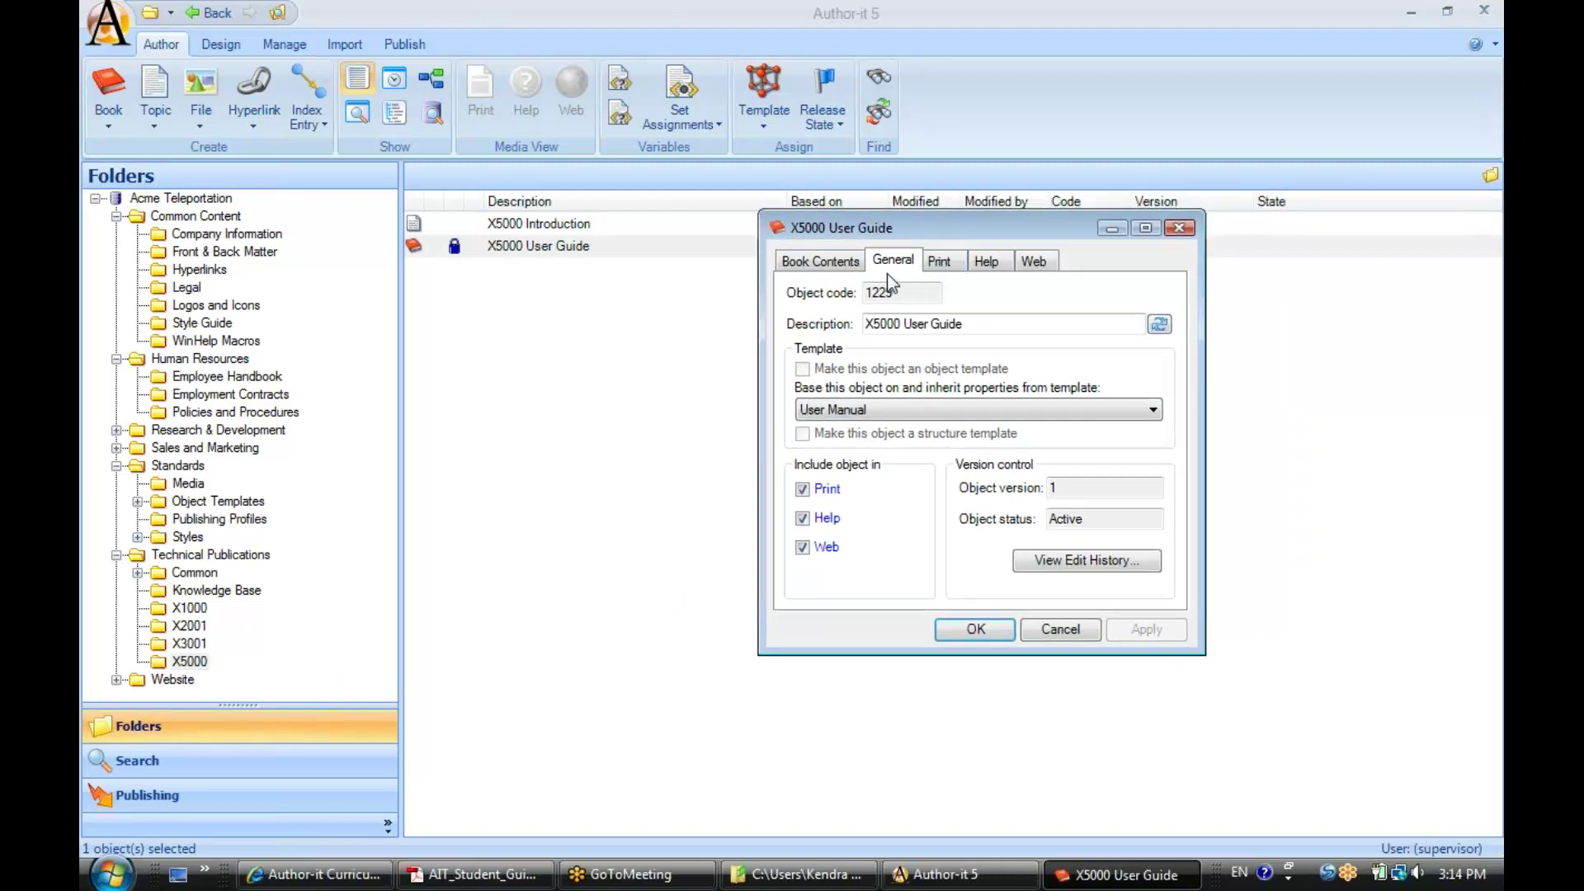
{"action": "left_click", "coordinate": [820, 262]}
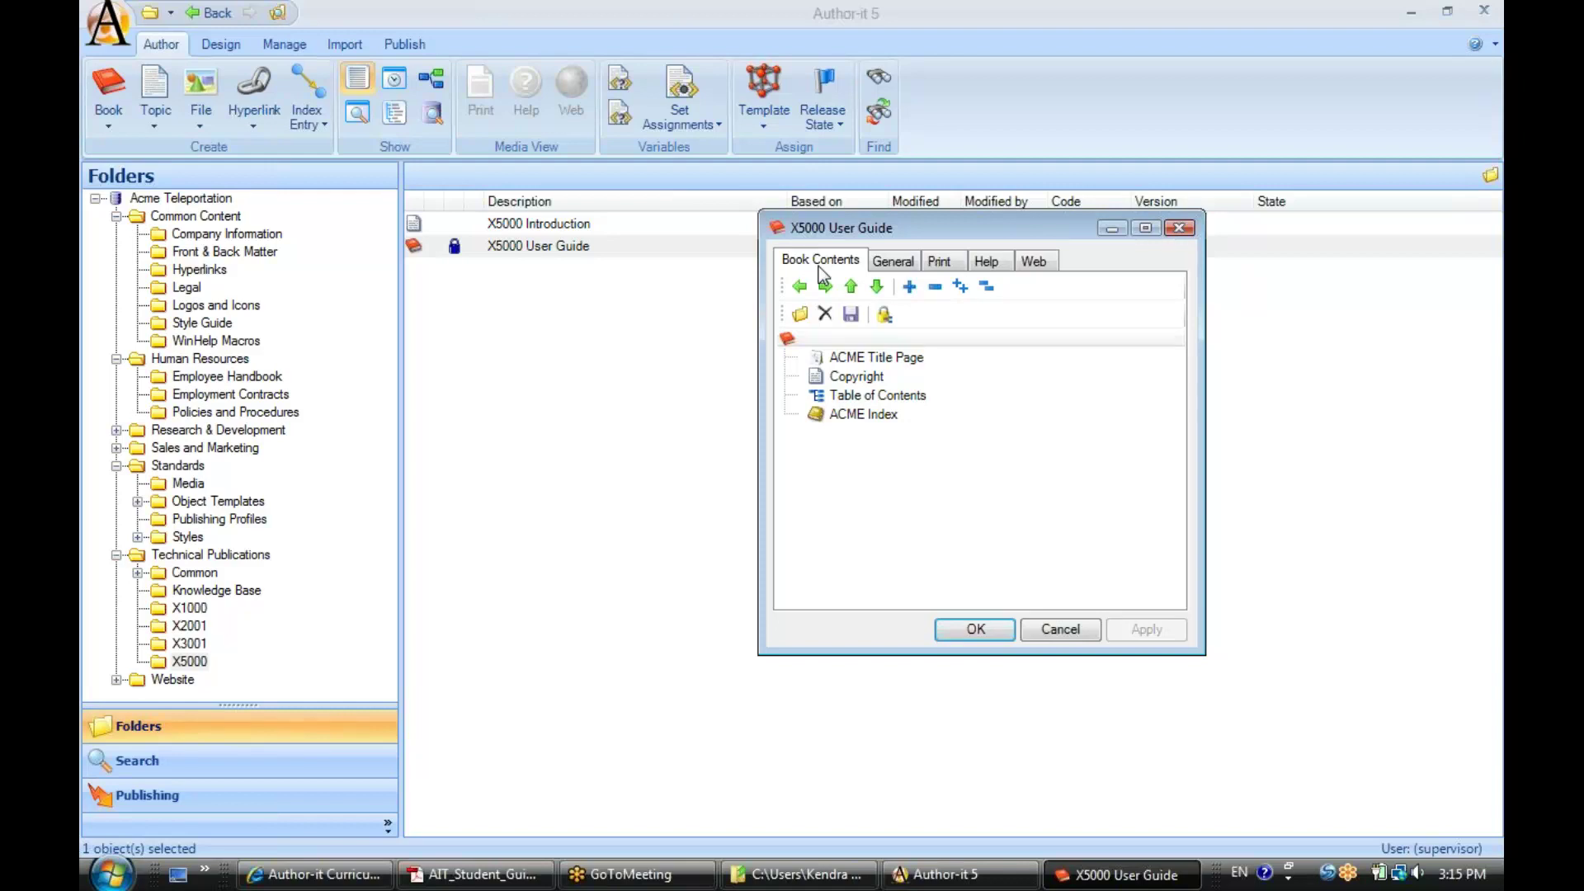
{"action": "left_click", "coordinate": [878, 360]}
{"action": "left_click", "coordinate": [873, 377]}
{"action": "key", "text": "Down"}
{"action": "key", "text": "Down"}
{"action": "key", "text": "Up"}
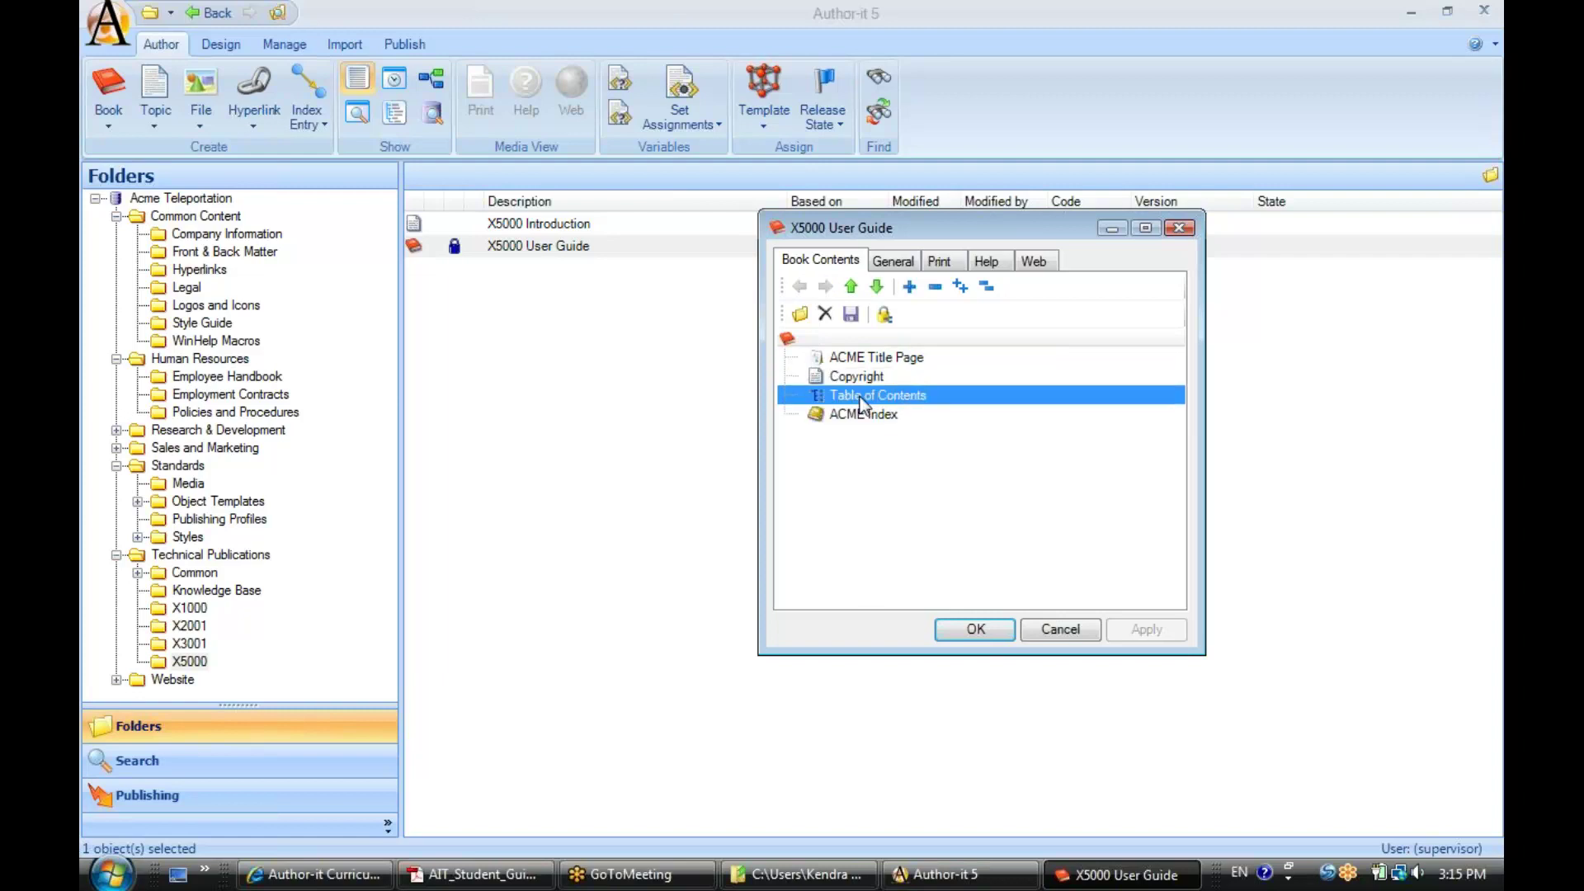
{"action": "key", "text": "Up"}
{"action": "key", "text": "Up"}
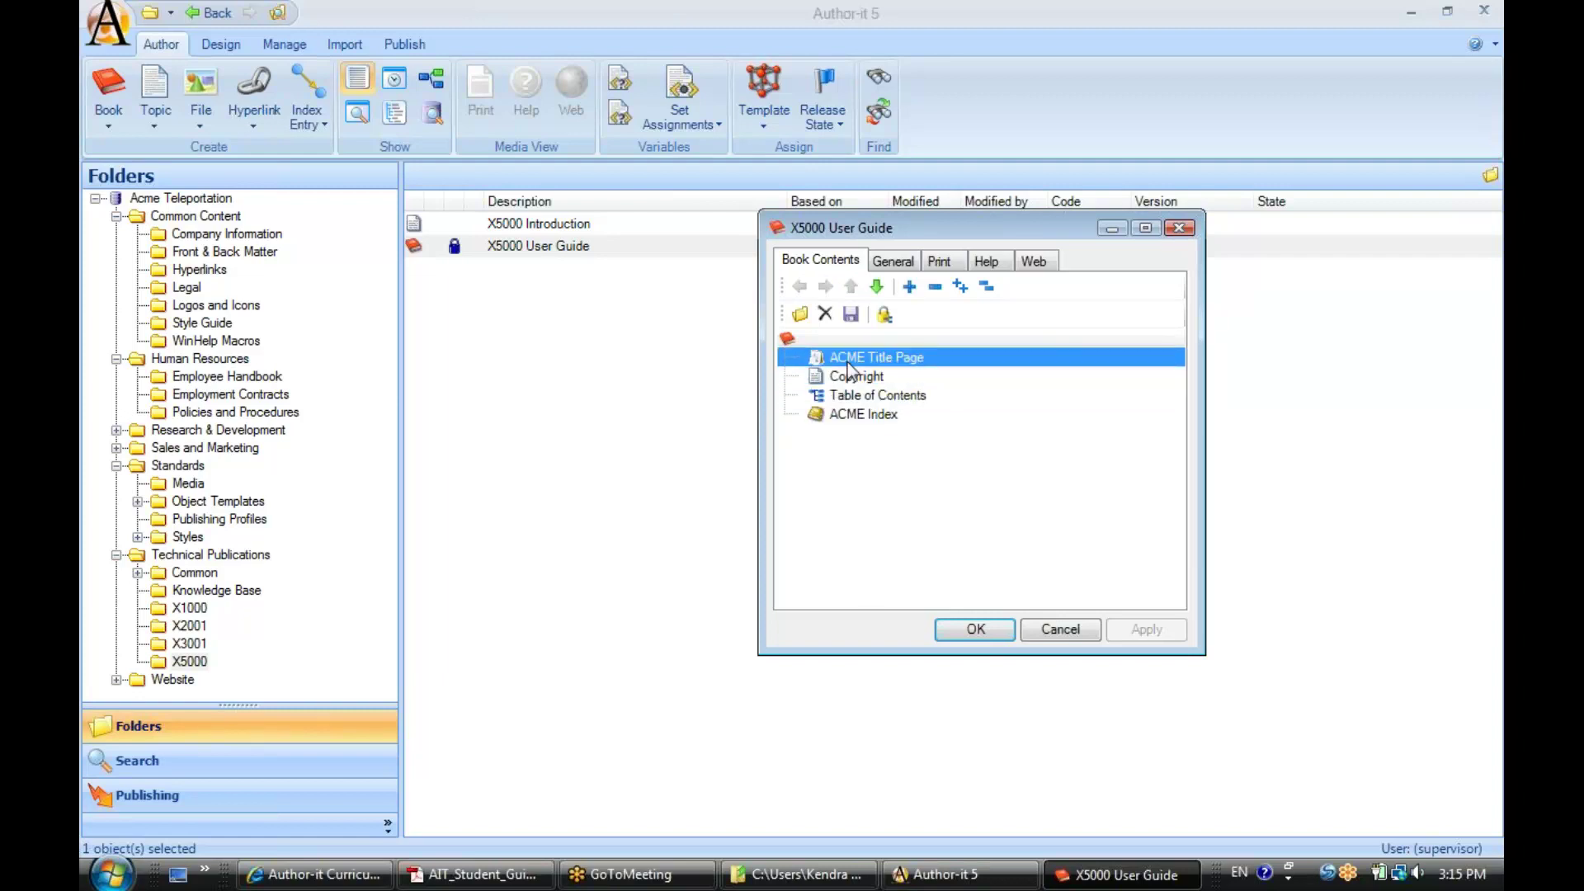
{"action": "left_click", "coordinate": [899, 264]}
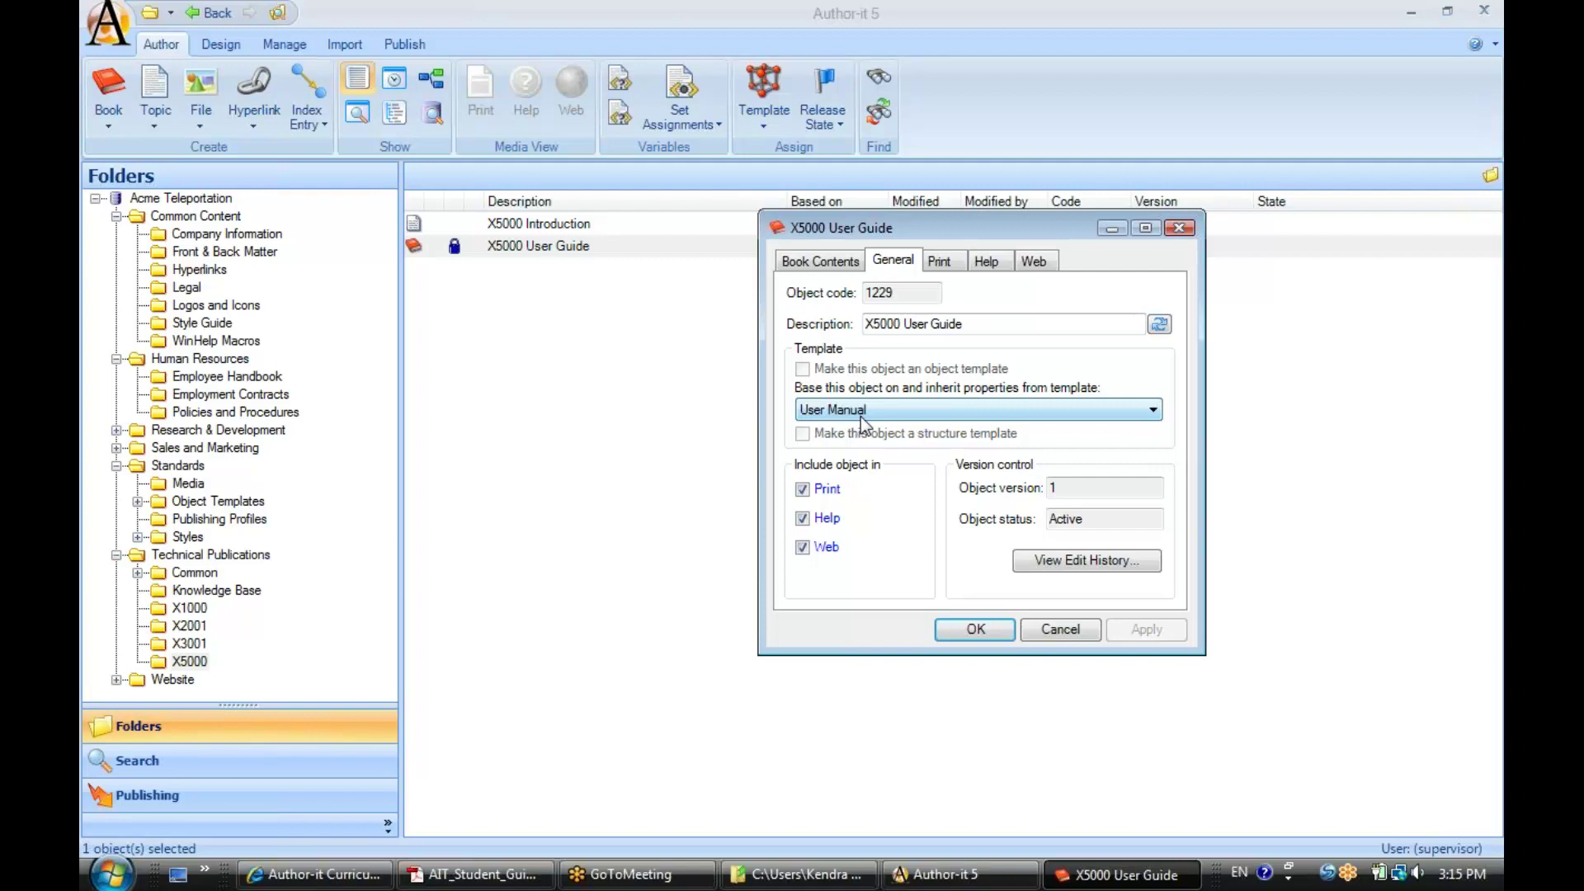
{"action": "left_click", "coordinate": [848, 262]}
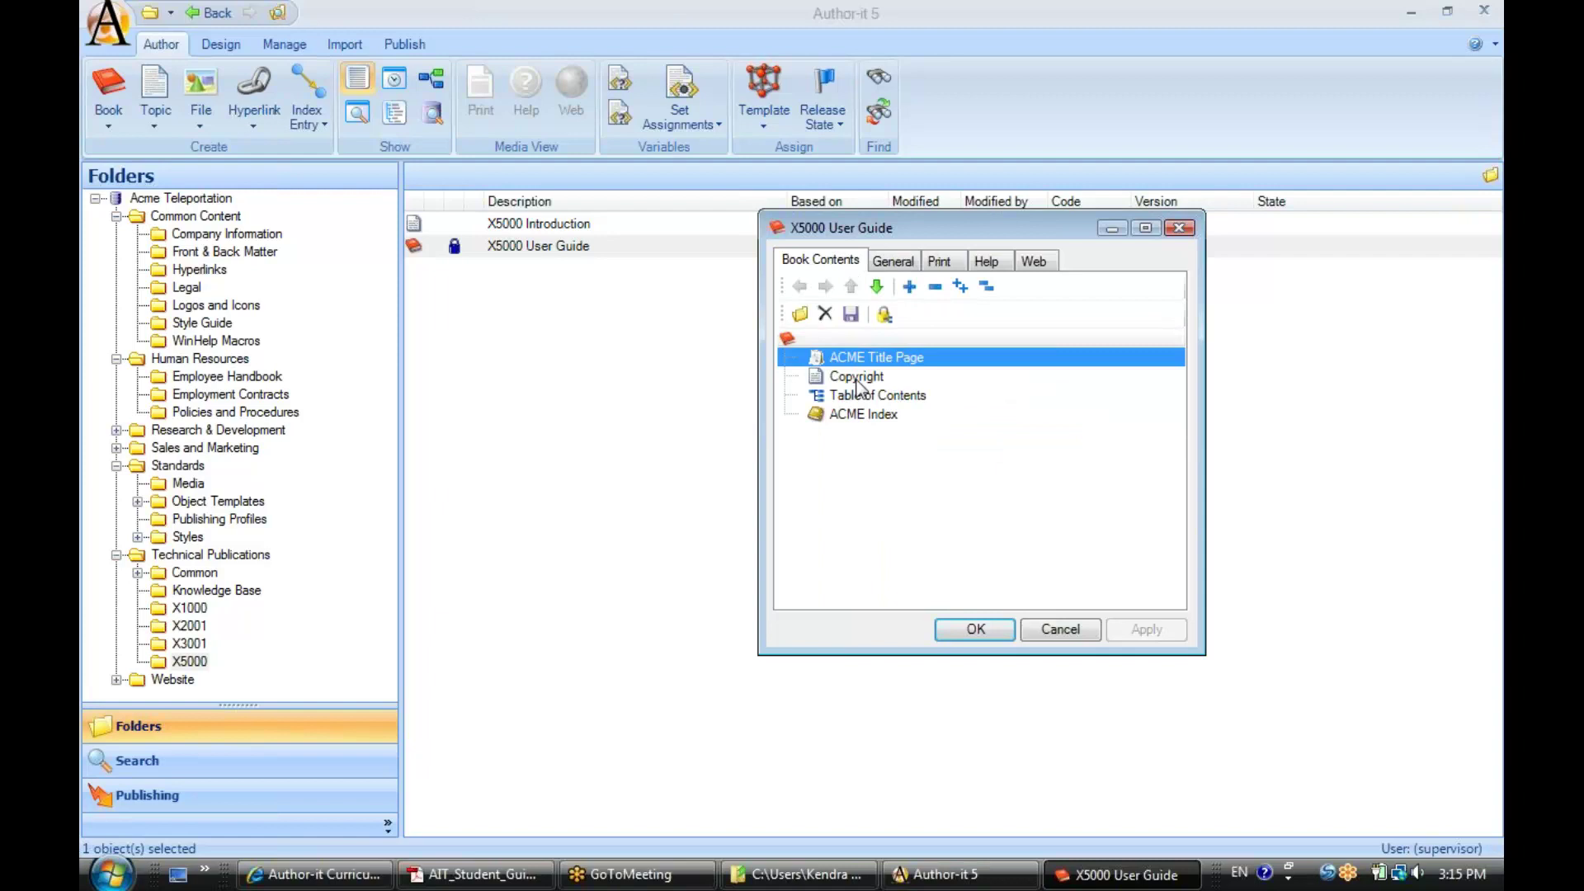
{"action": "left_click", "coordinate": [848, 414]}
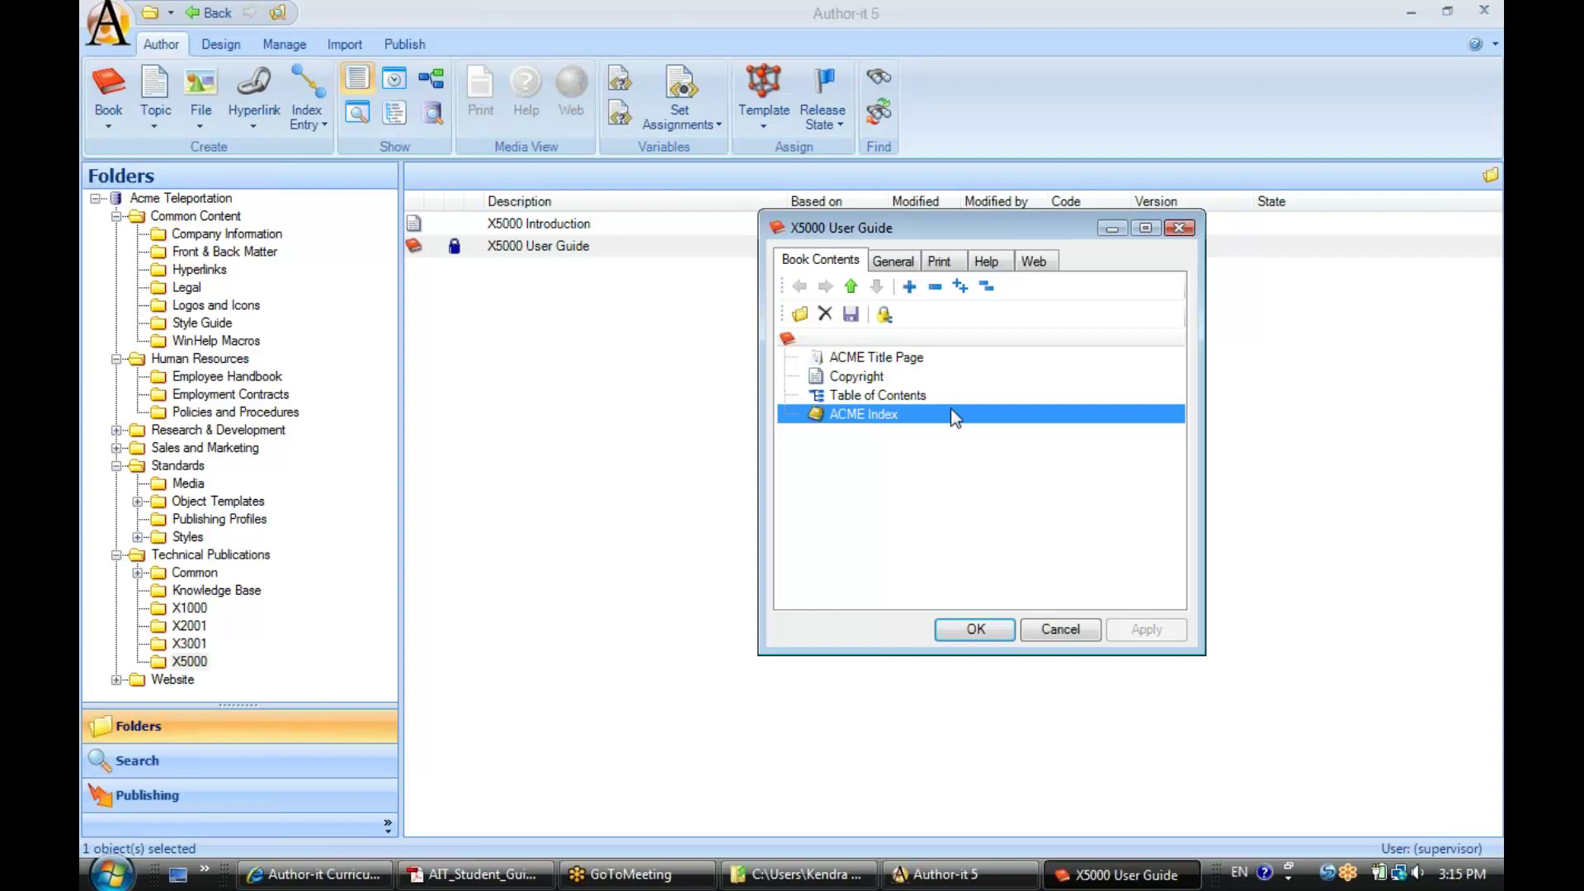
Add the X5000 Introduction topic to the X5000 User Guide contents after Table of Contents and apply the change.
{"action": "left_click_drag", "start_coordinate": [994, 229], "coordinate": [1107, 237]}
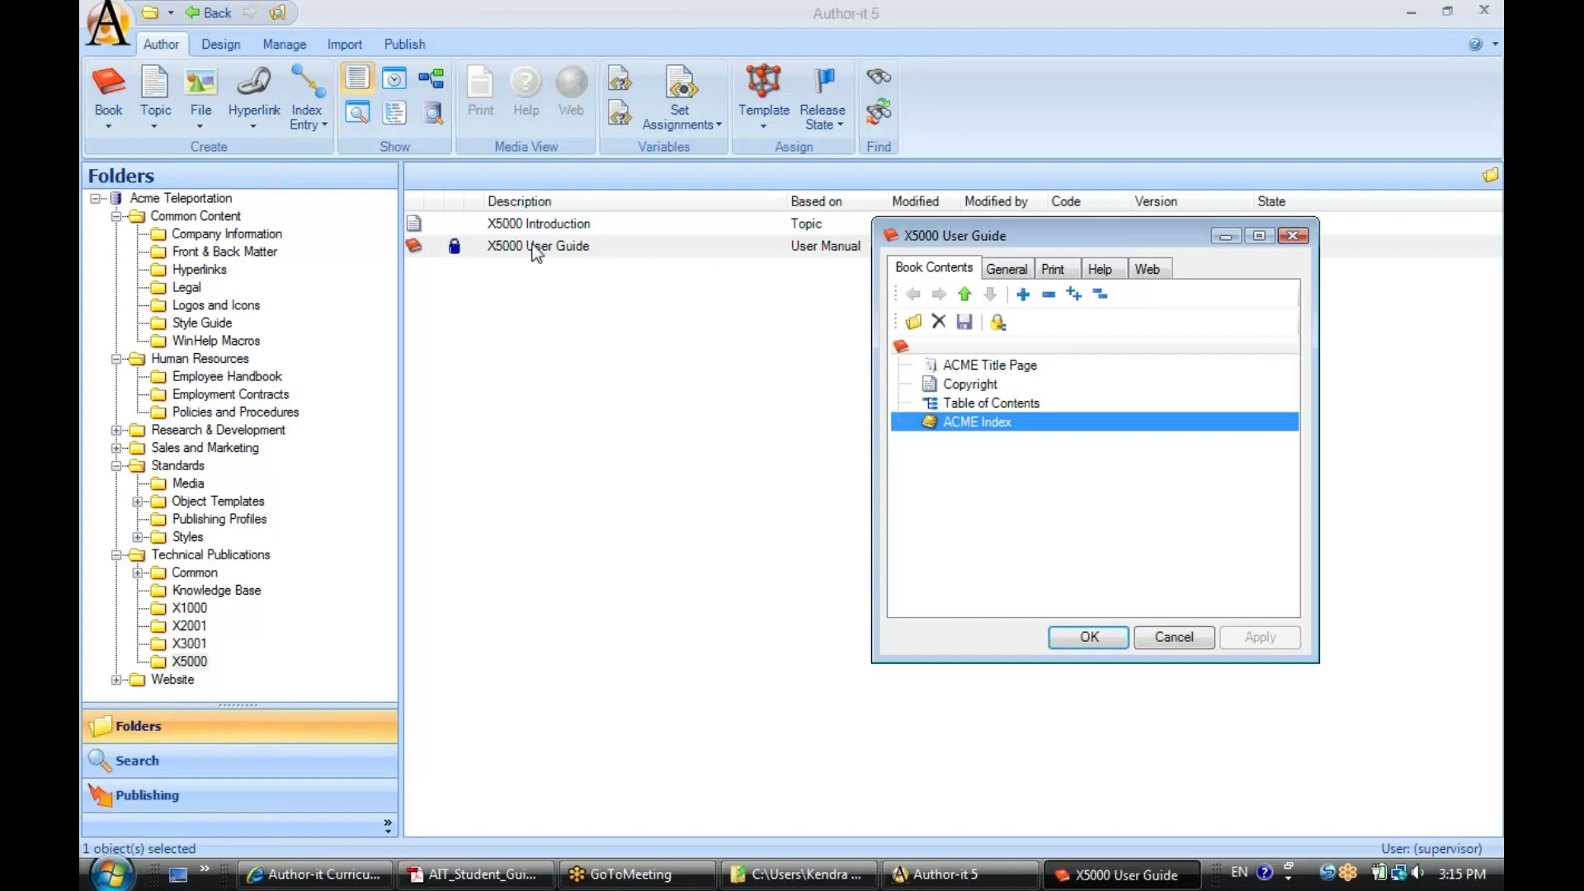
{"action": "left_click", "coordinate": [500, 235]}
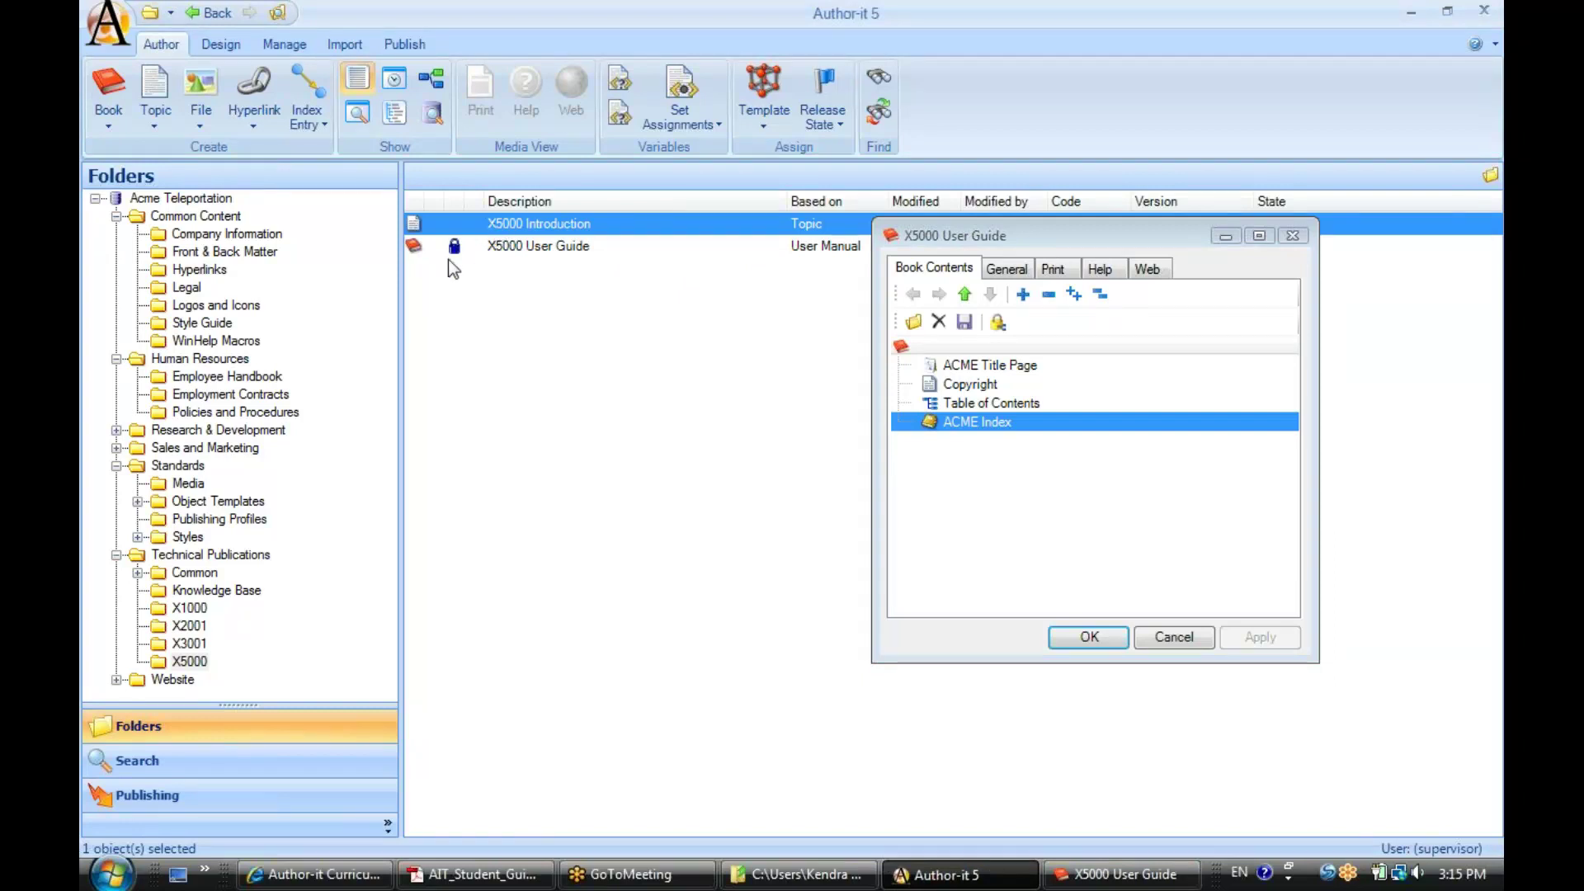
{"action": "left_click_drag", "start_coordinate": [415, 230], "coordinate": [983, 397]}
{"action": "left_click", "coordinate": [1259, 636]}
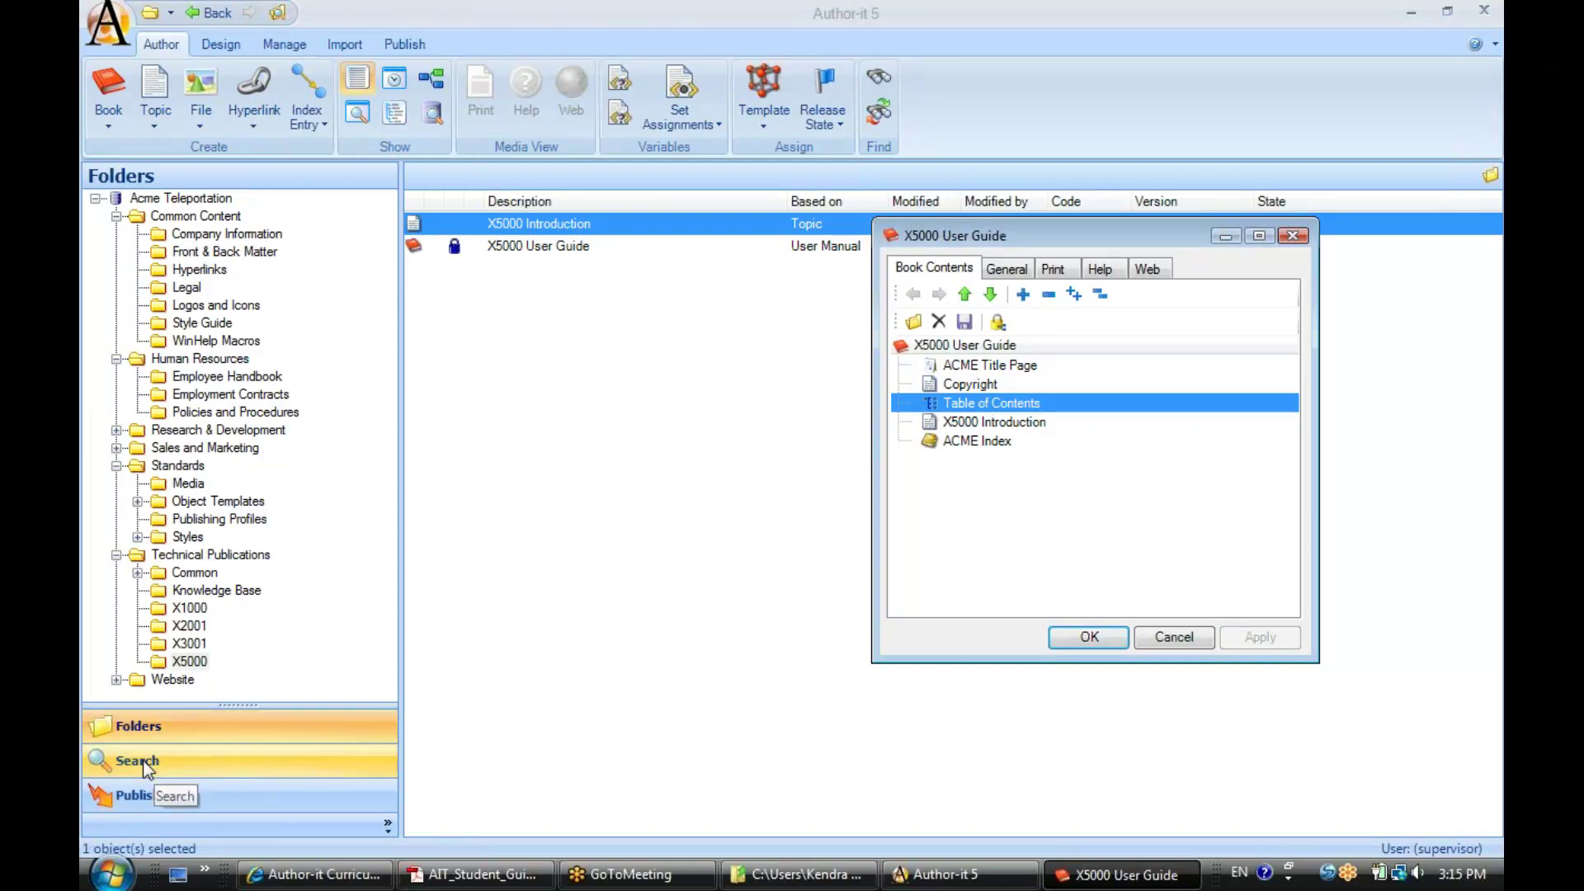
Add the "Setting Up Your Teleportation device" topic from the X1000 folder to the book after X5000 Introduction.
{"action": "left_click", "coordinate": [189, 608]}
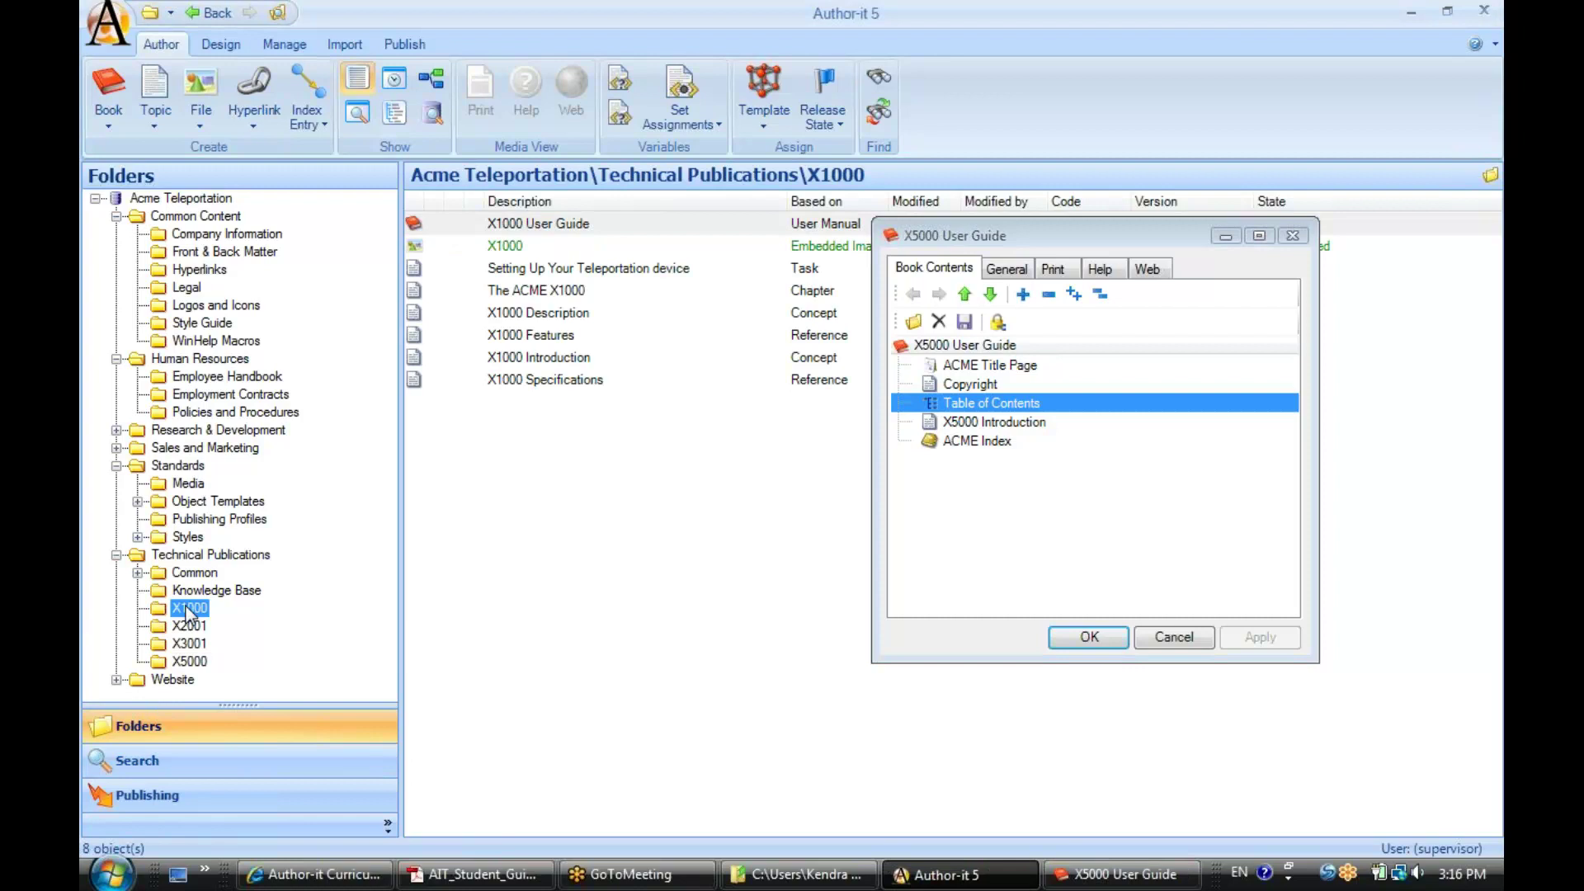
{"action": "left_click", "coordinate": [553, 270]}
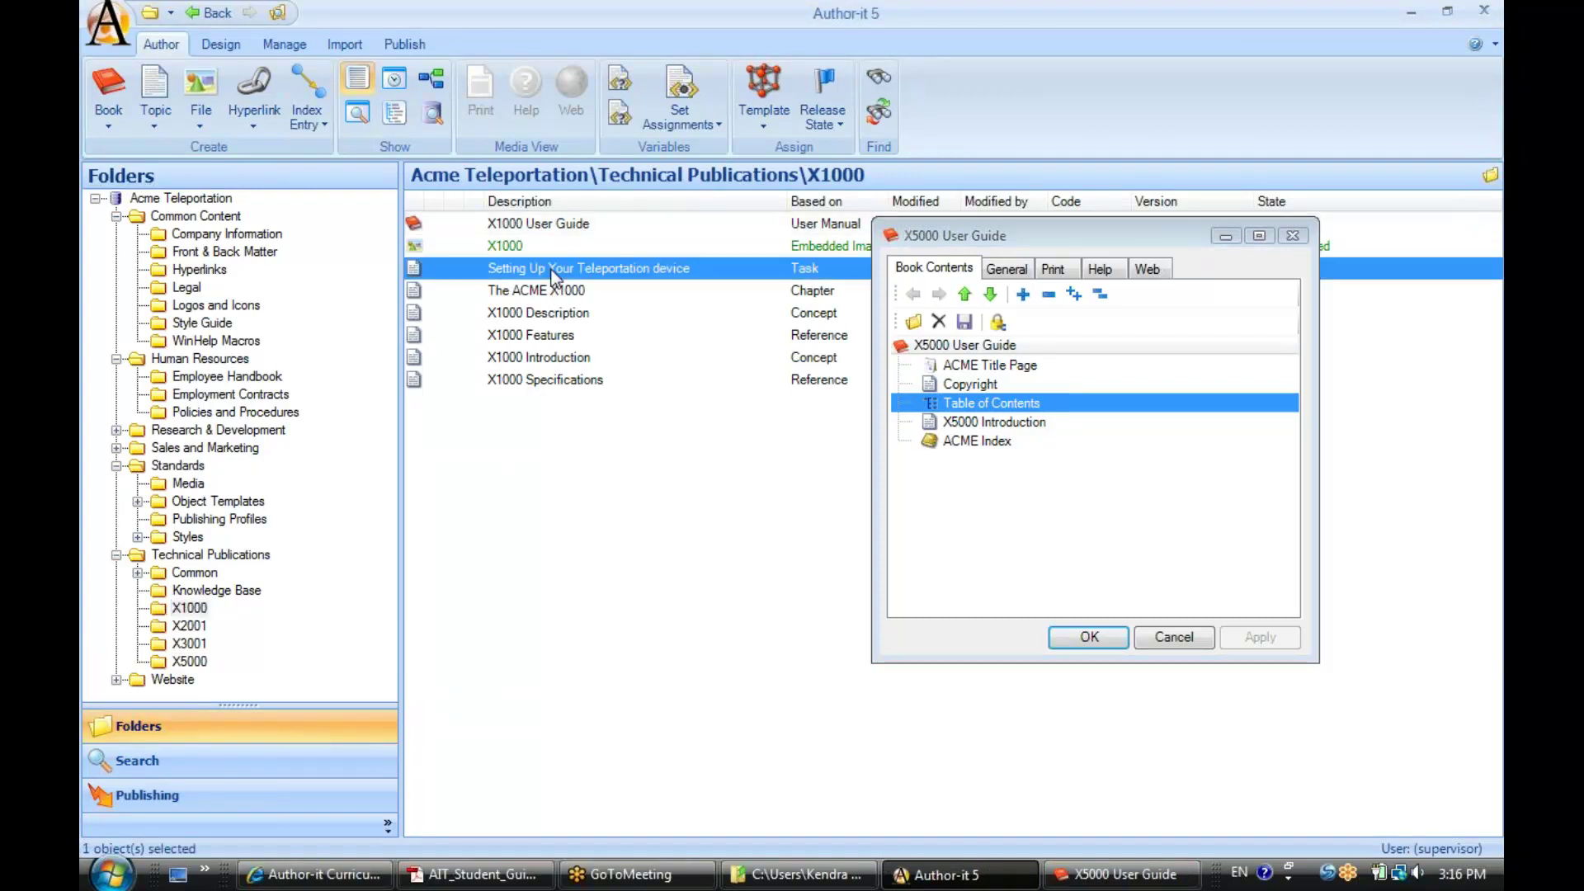
{"action": "left_click_drag", "start_coordinate": [485, 269], "coordinate": [994, 424]}
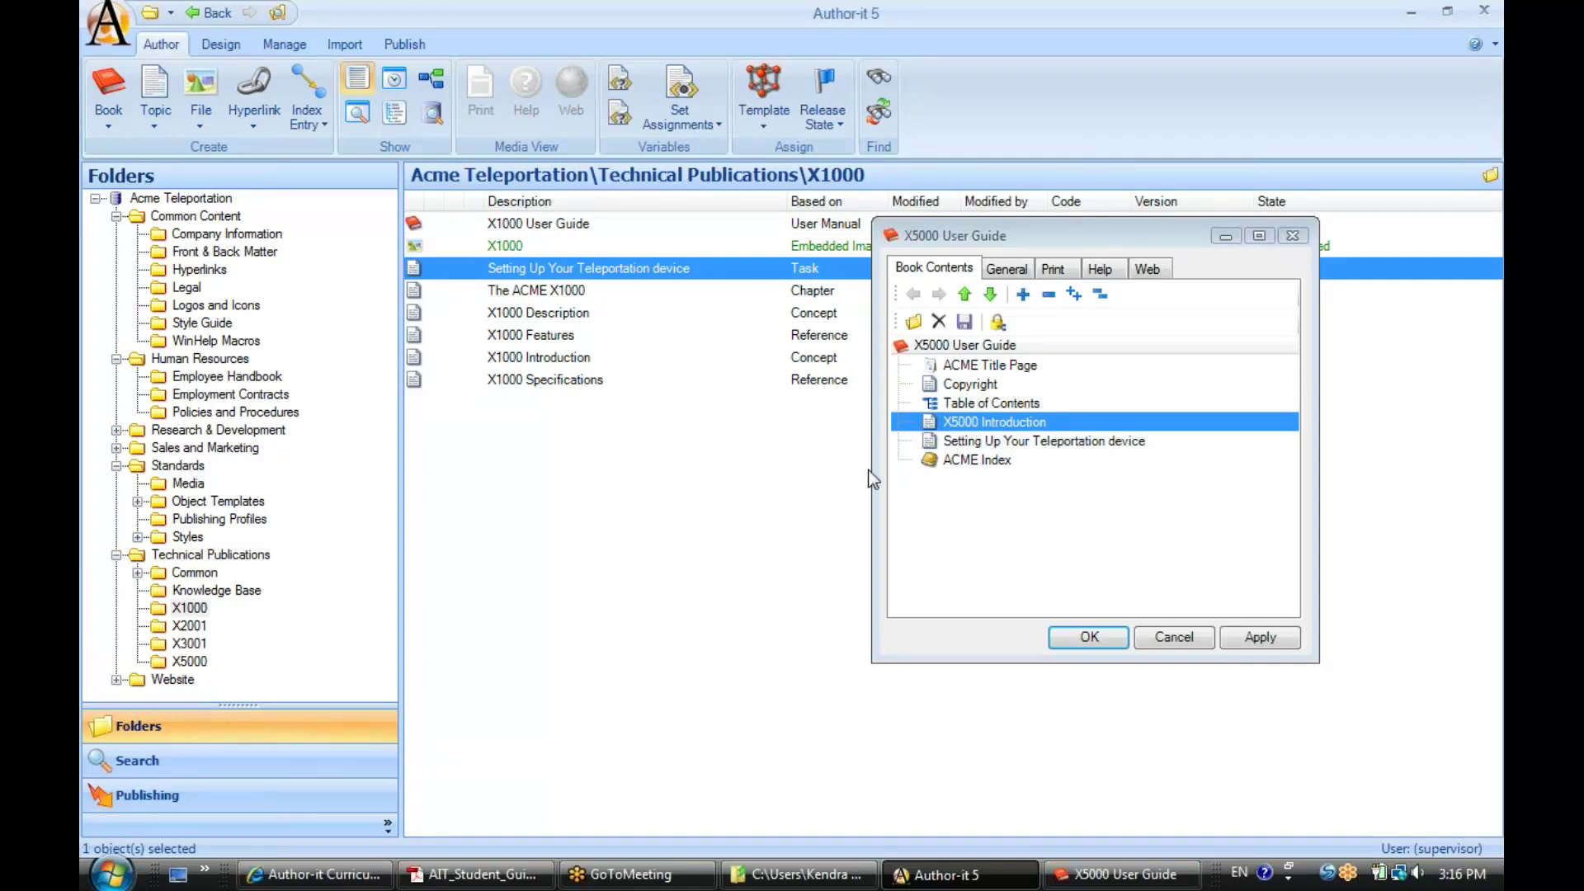
Add the Knowledge Base folder's Getting Started topic and the two topics listed directly after it to the book before ACME Index.
{"action": "left_click", "coordinate": [246, 592]}
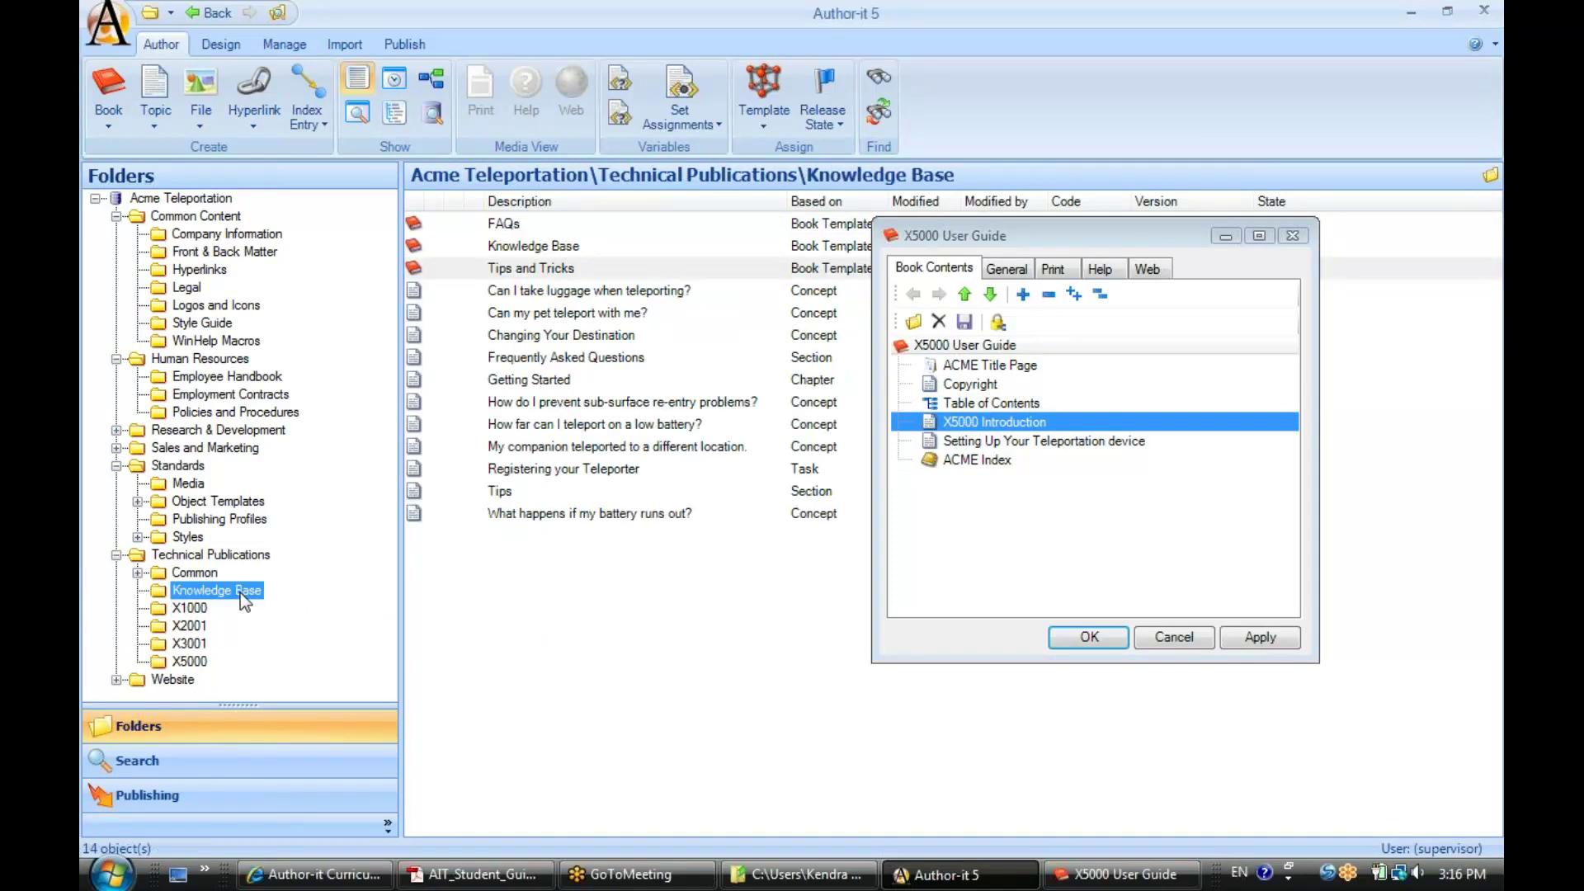
{"action": "left_click", "coordinate": [481, 386]}
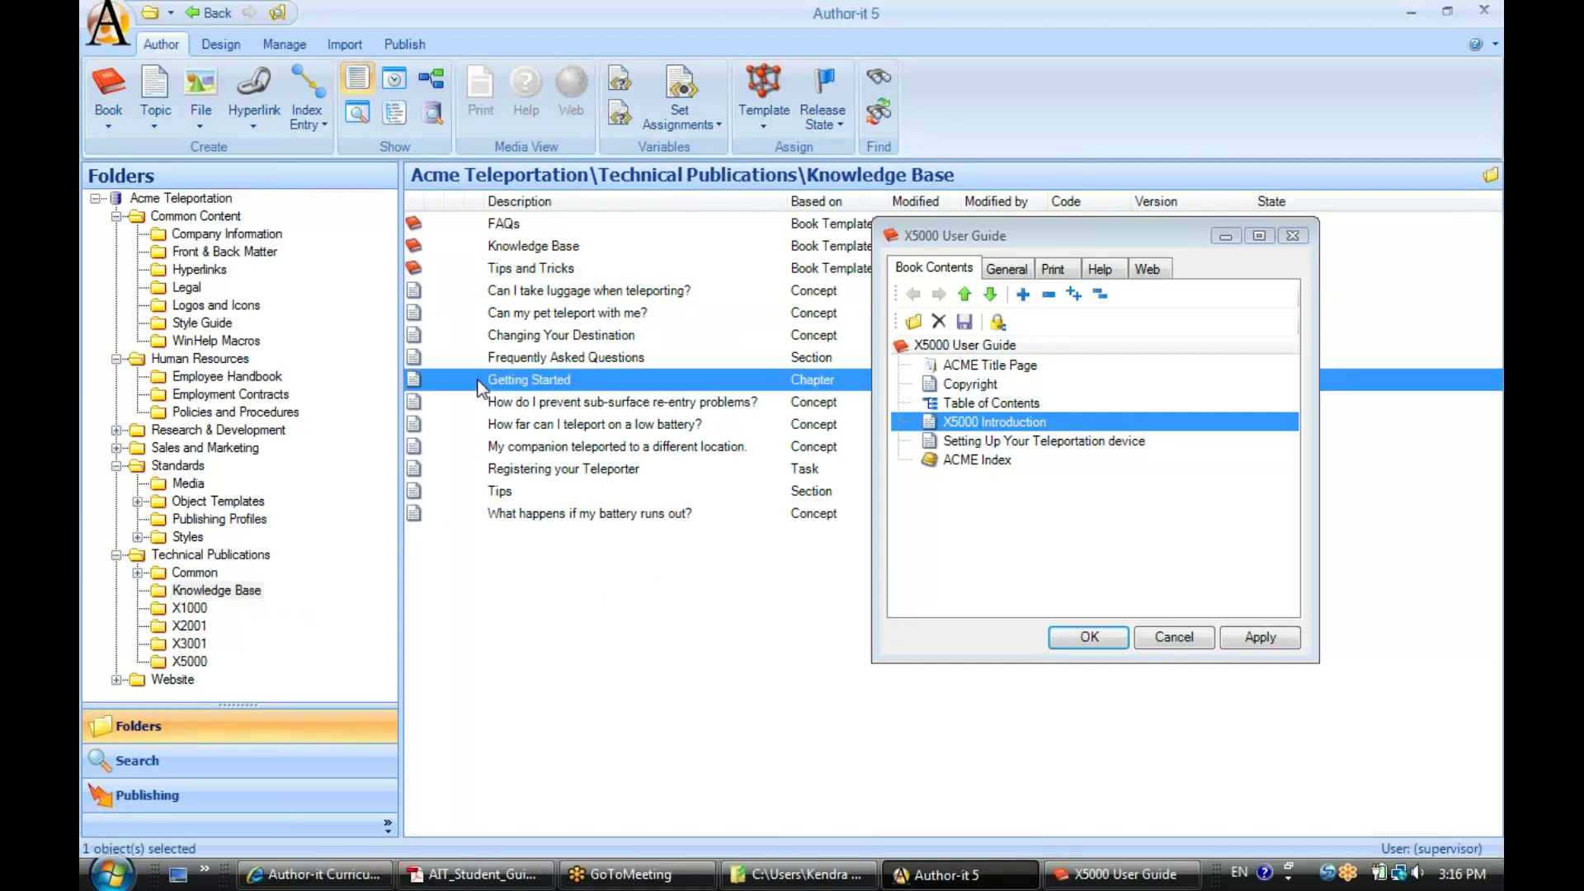
{"action": "left_click", "coordinate": [481, 426], "text": "shift"}
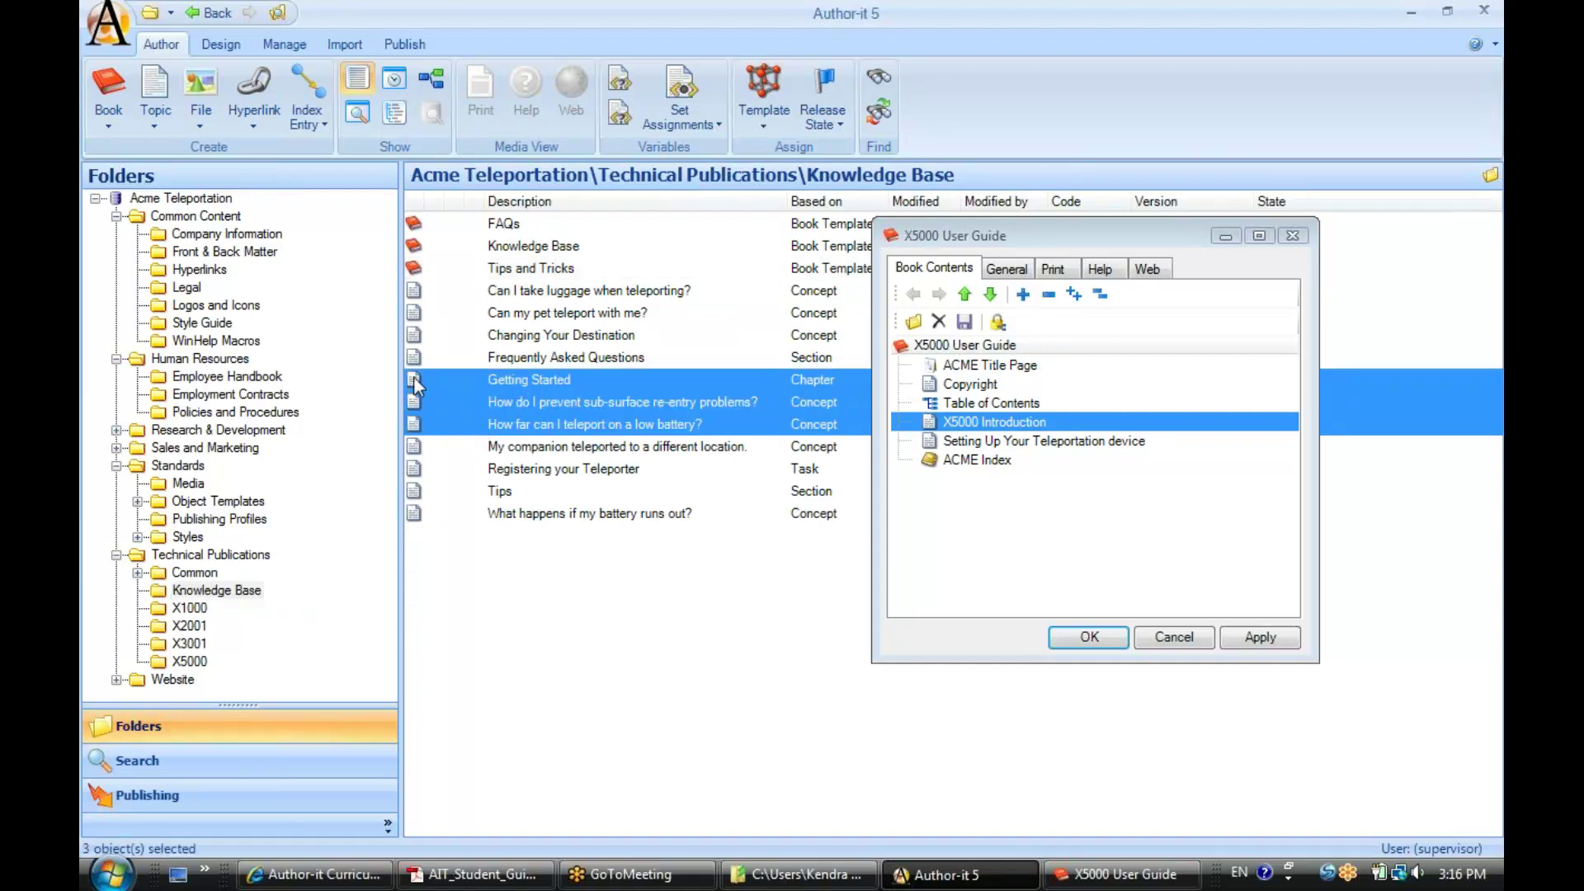
{"action": "left_click_drag", "start_coordinate": [412, 378], "coordinate": [982, 444]}
{"action": "left_click", "coordinate": [982, 456]}
{"action": "left_click", "coordinate": [981, 498]}
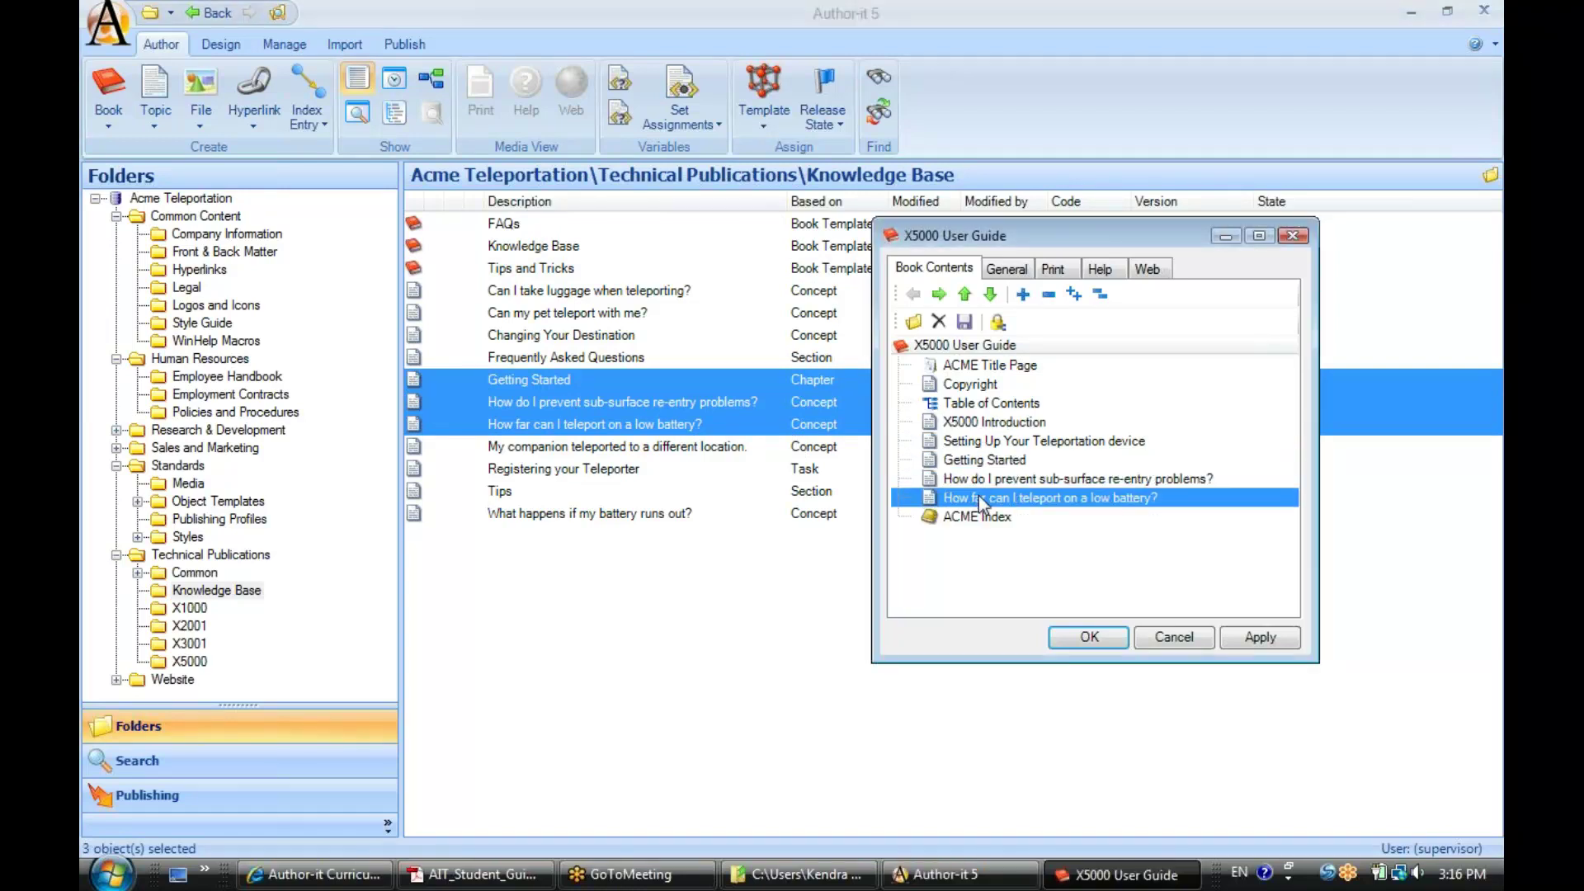
Add the FAQs book as a sub-book after "How far can I teleport on a low battery?" and apply the changes.
{"action": "left_click", "coordinate": [418, 229]}
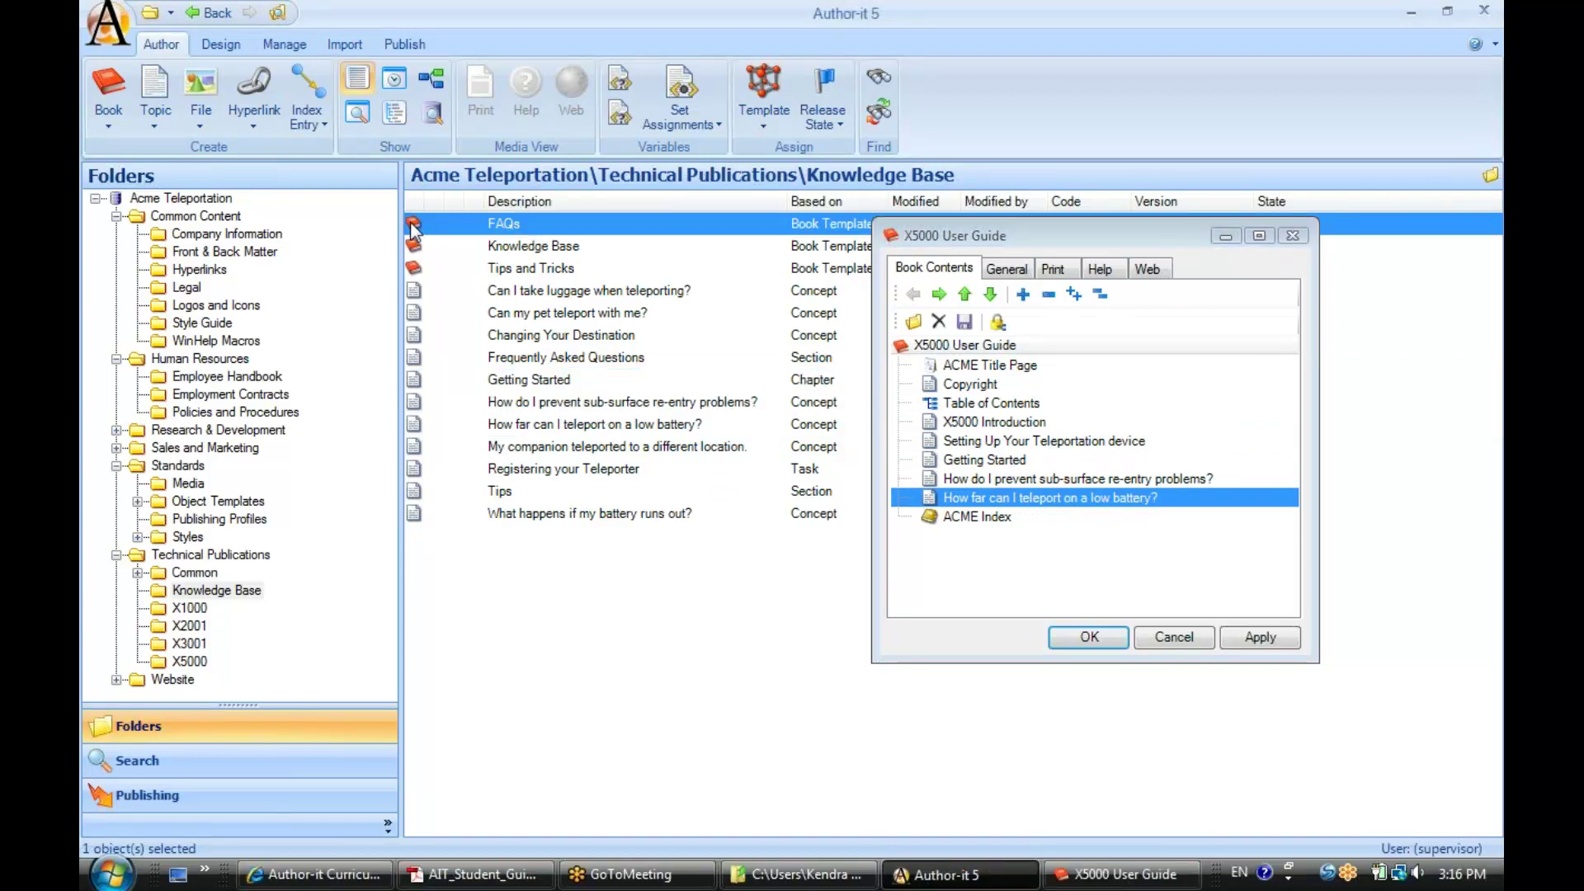
{"action": "left_click_drag", "start_coordinate": [411, 228], "coordinate": [967, 515]}
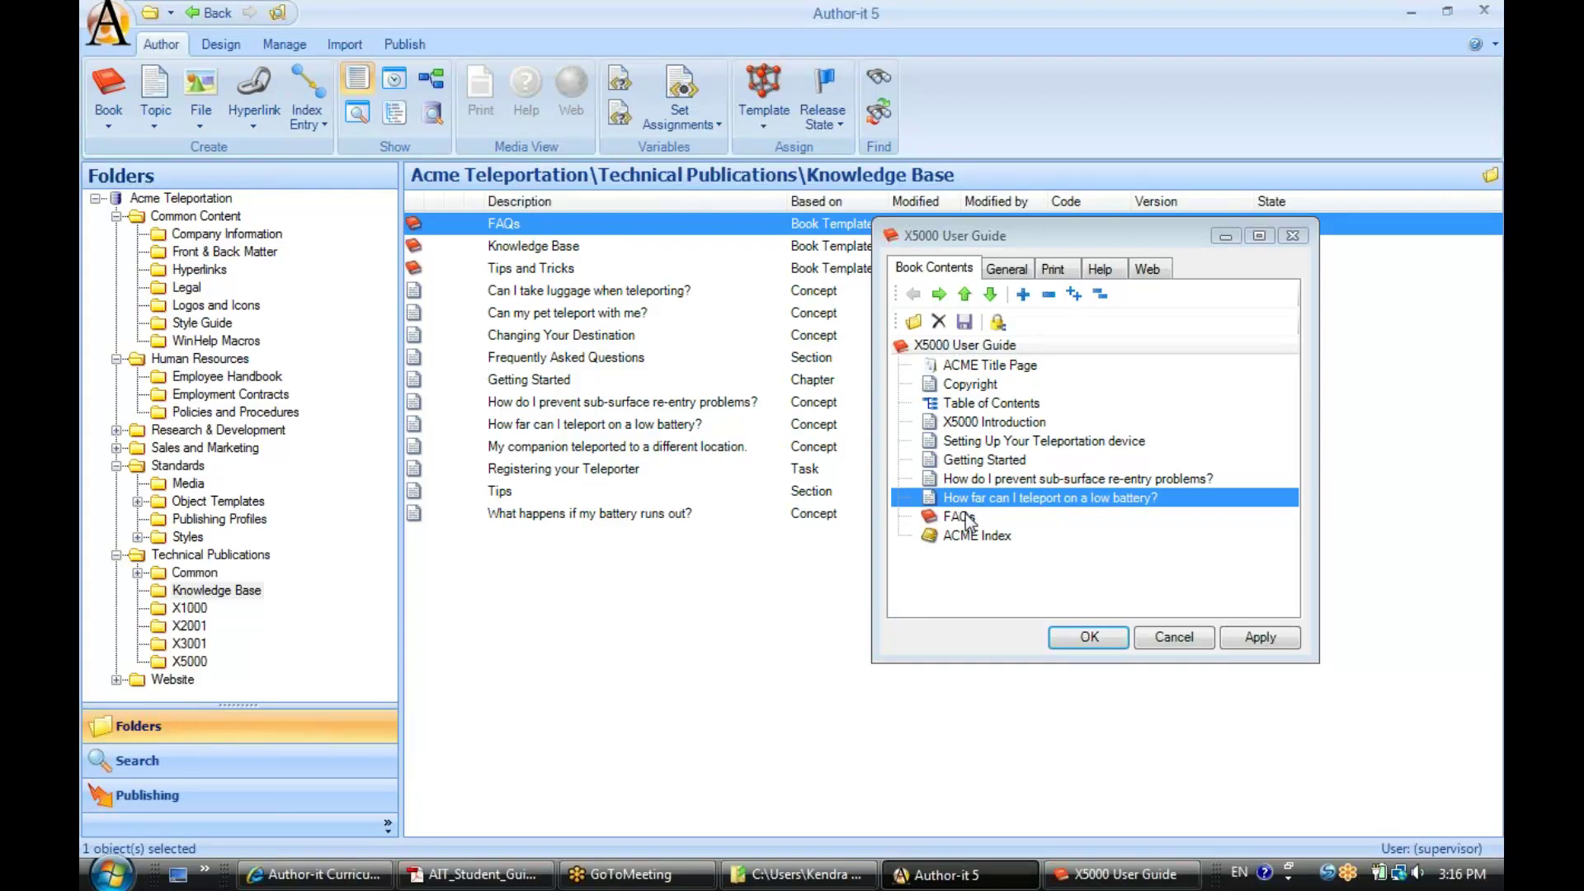
{"action": "left_click", "coordinate": [967, 518]}
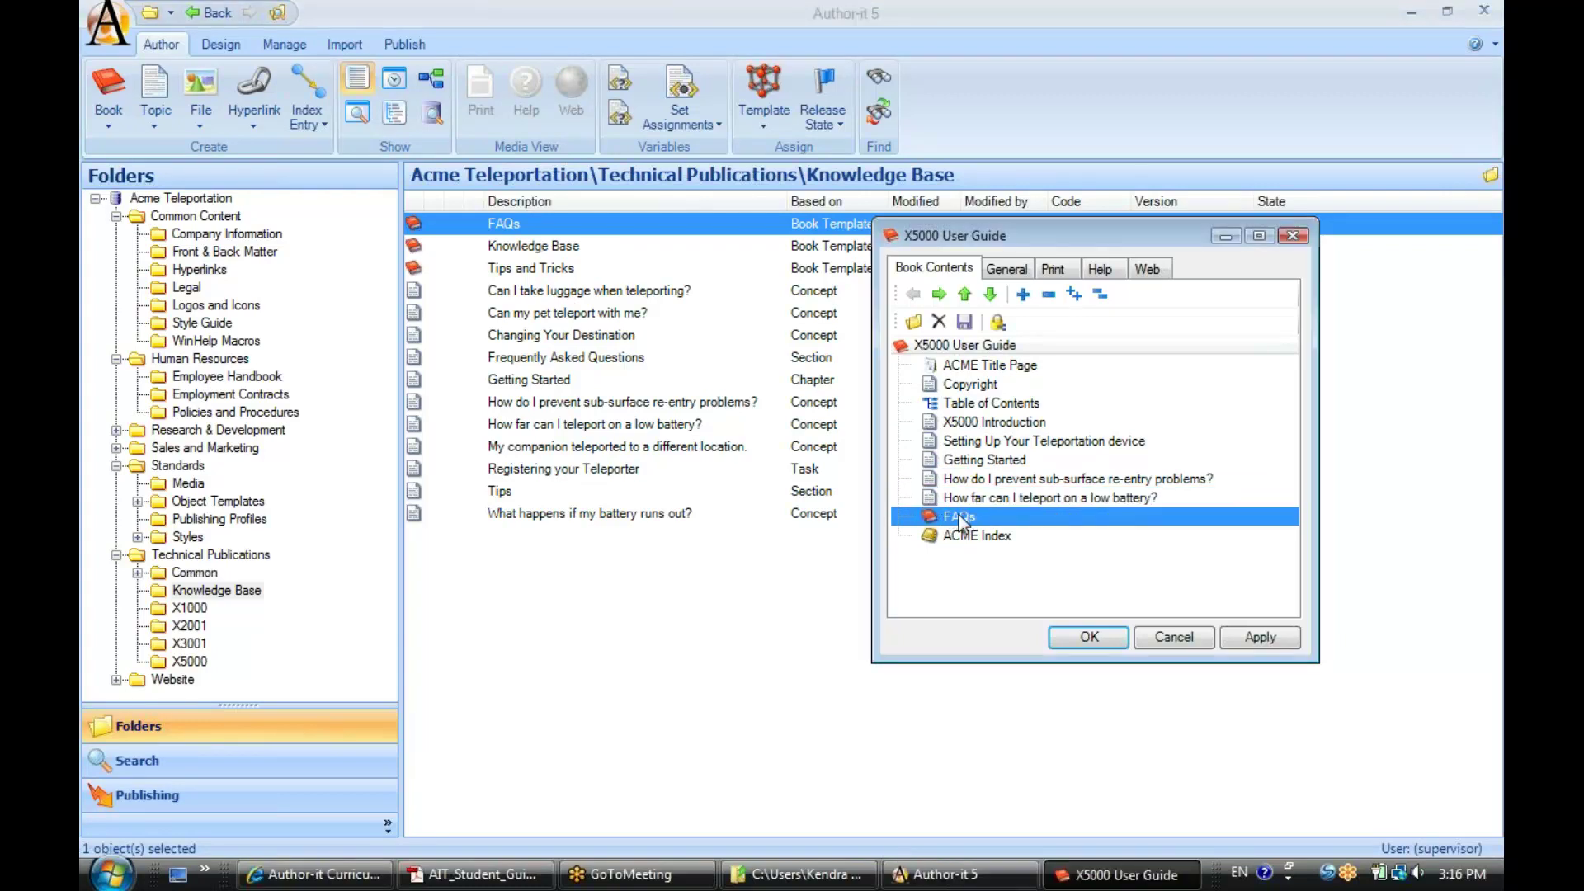
{"action": "left_click", "coordinate": [1251, 640]}
Search the library for objects containing the text "time travel".
{"action": "left_click", "coordinate": [240, 754]}
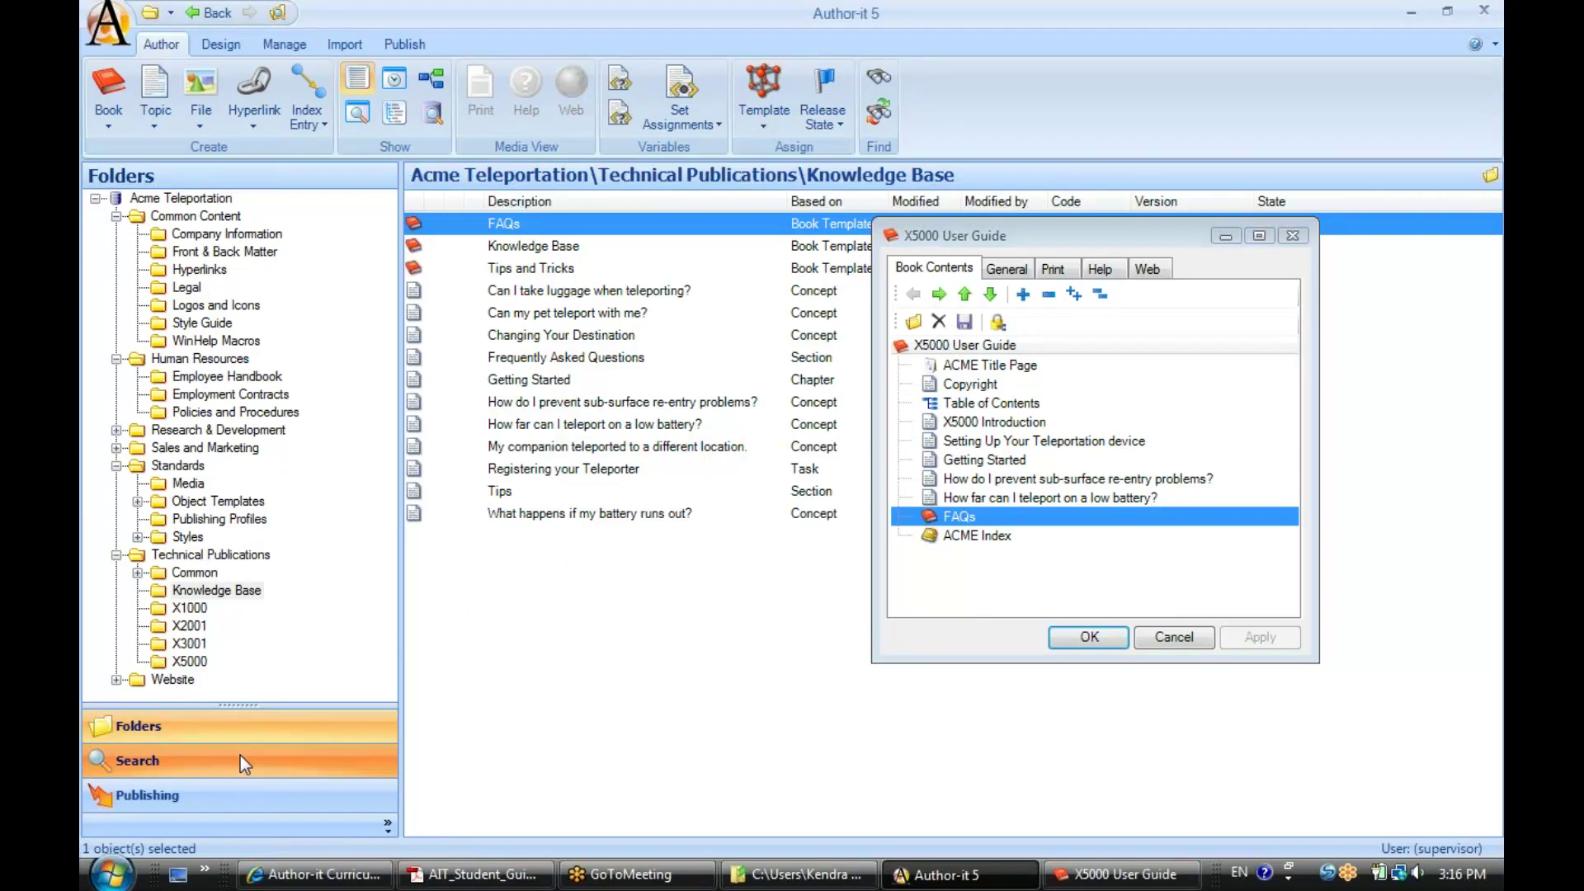
{"action": "left_click", "coordinate": [160, 209]}
{"action": "type", "text": "time travel"}
{"action": "double_click", "coordinate": [222, 325]}
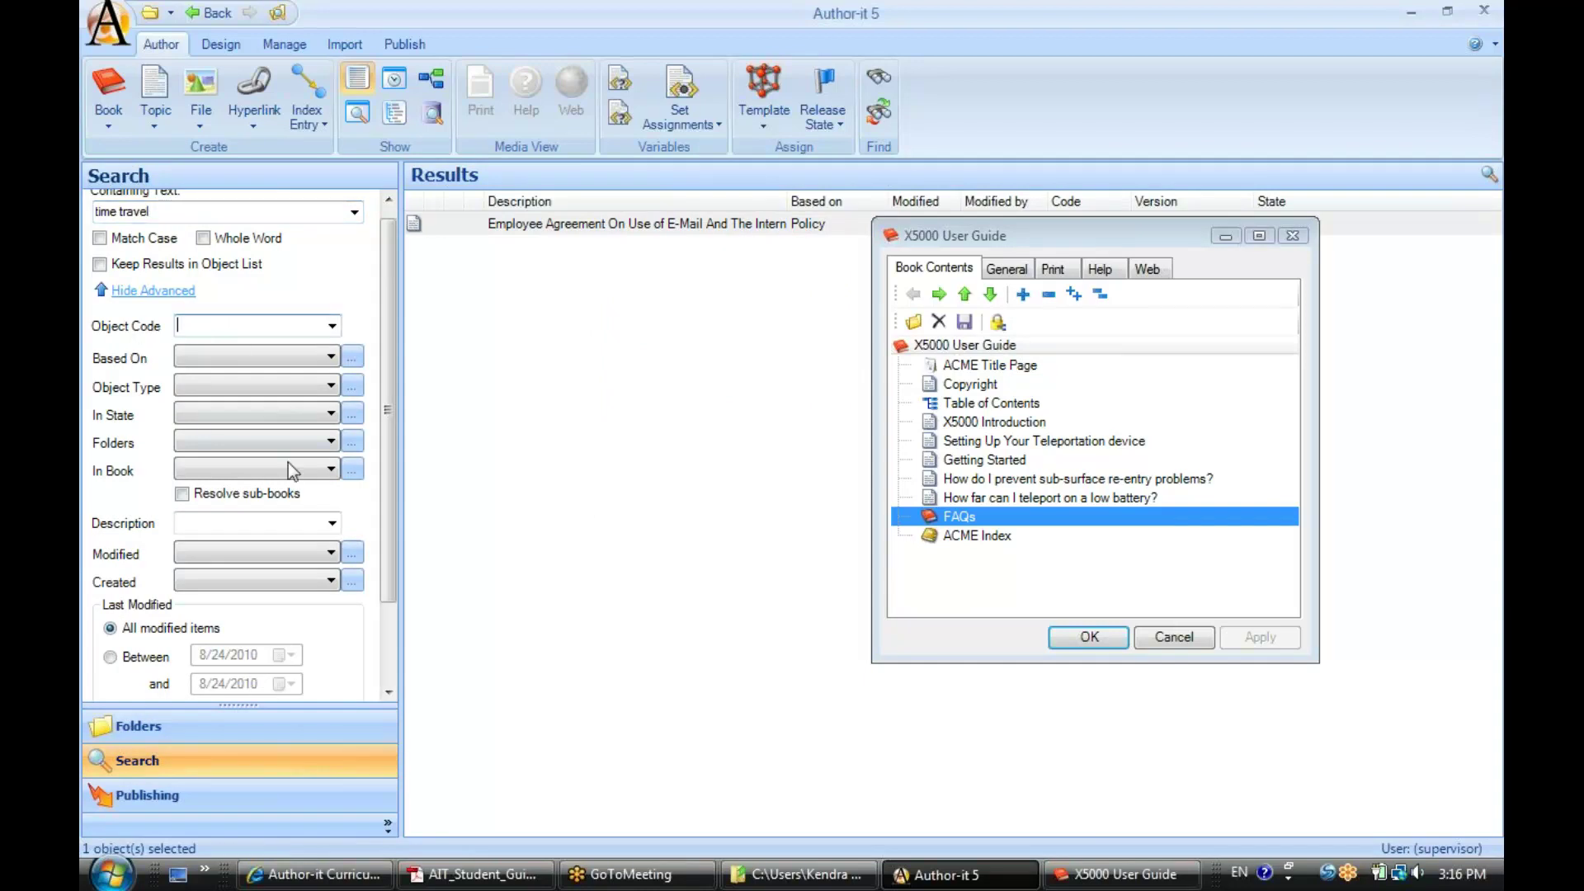
{"action": "scroll", "coordinate": [386, 478], "scroll_direction": "down", "scroll_amount": 3}
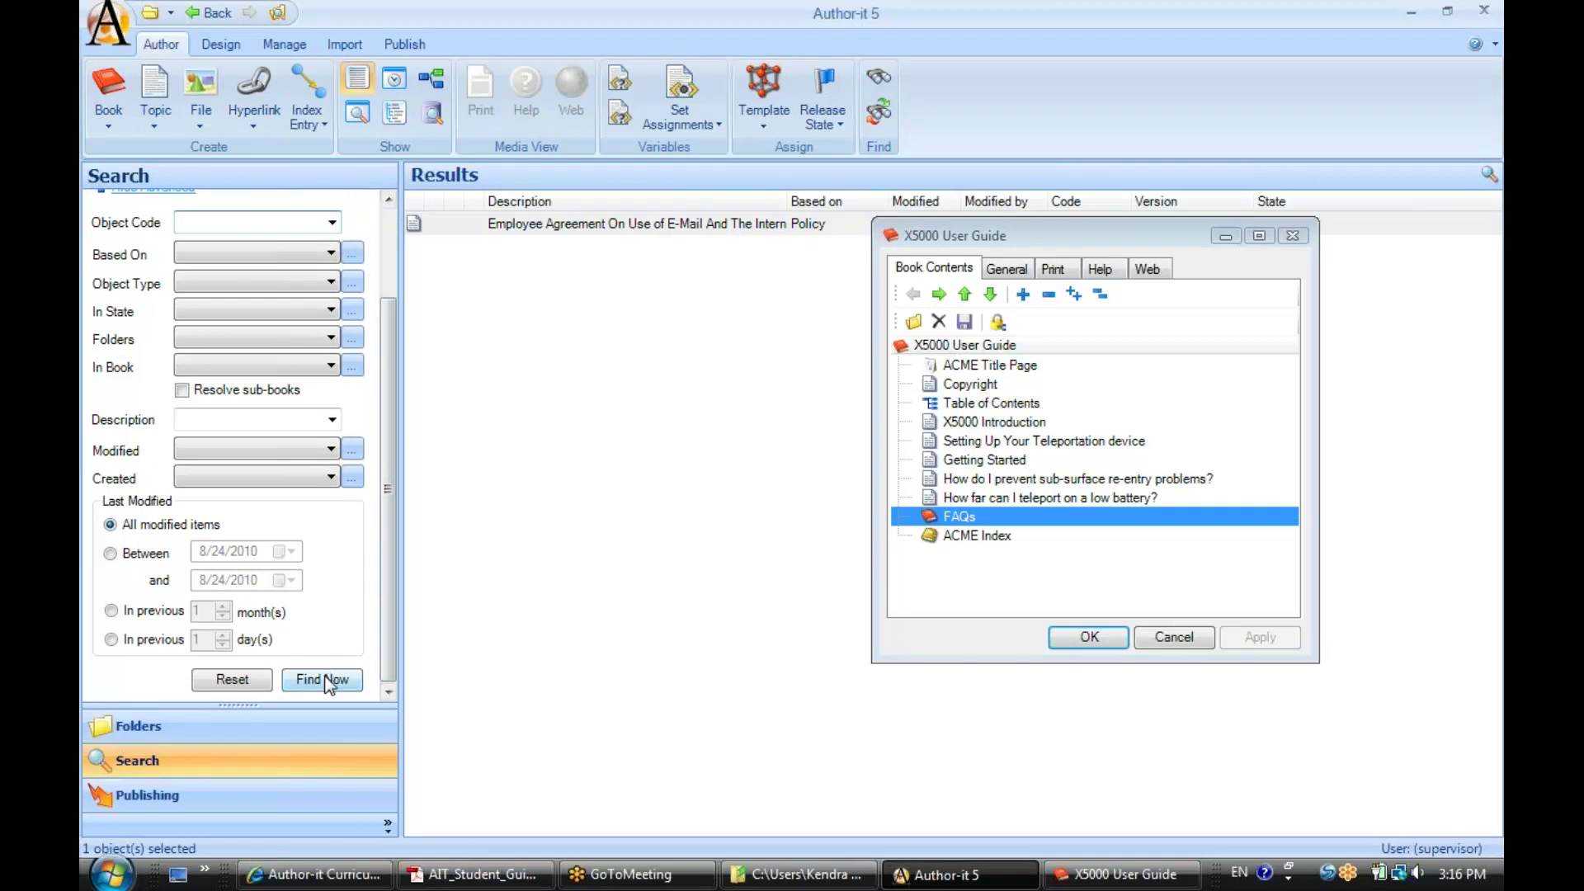
{"action": "left_click", "coordinate": [328, 681]}
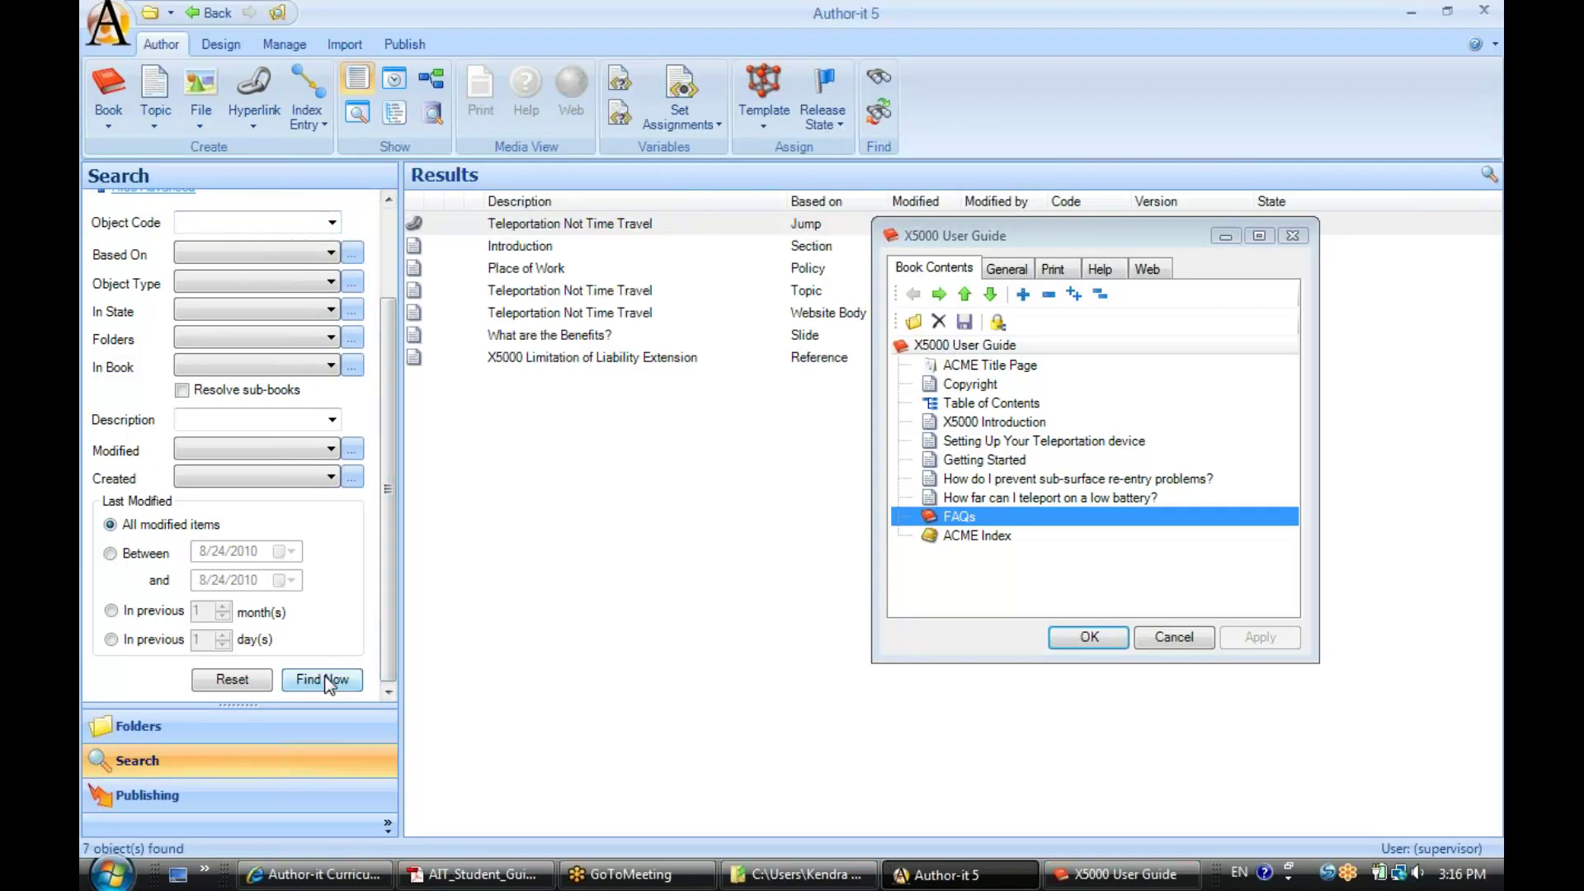
Add Place of Work and the two Teleportation Not Time Travel topics from the search results before FAQs, and apply the changes.
{"action": "left_click", "coordinate": [509, 272]}
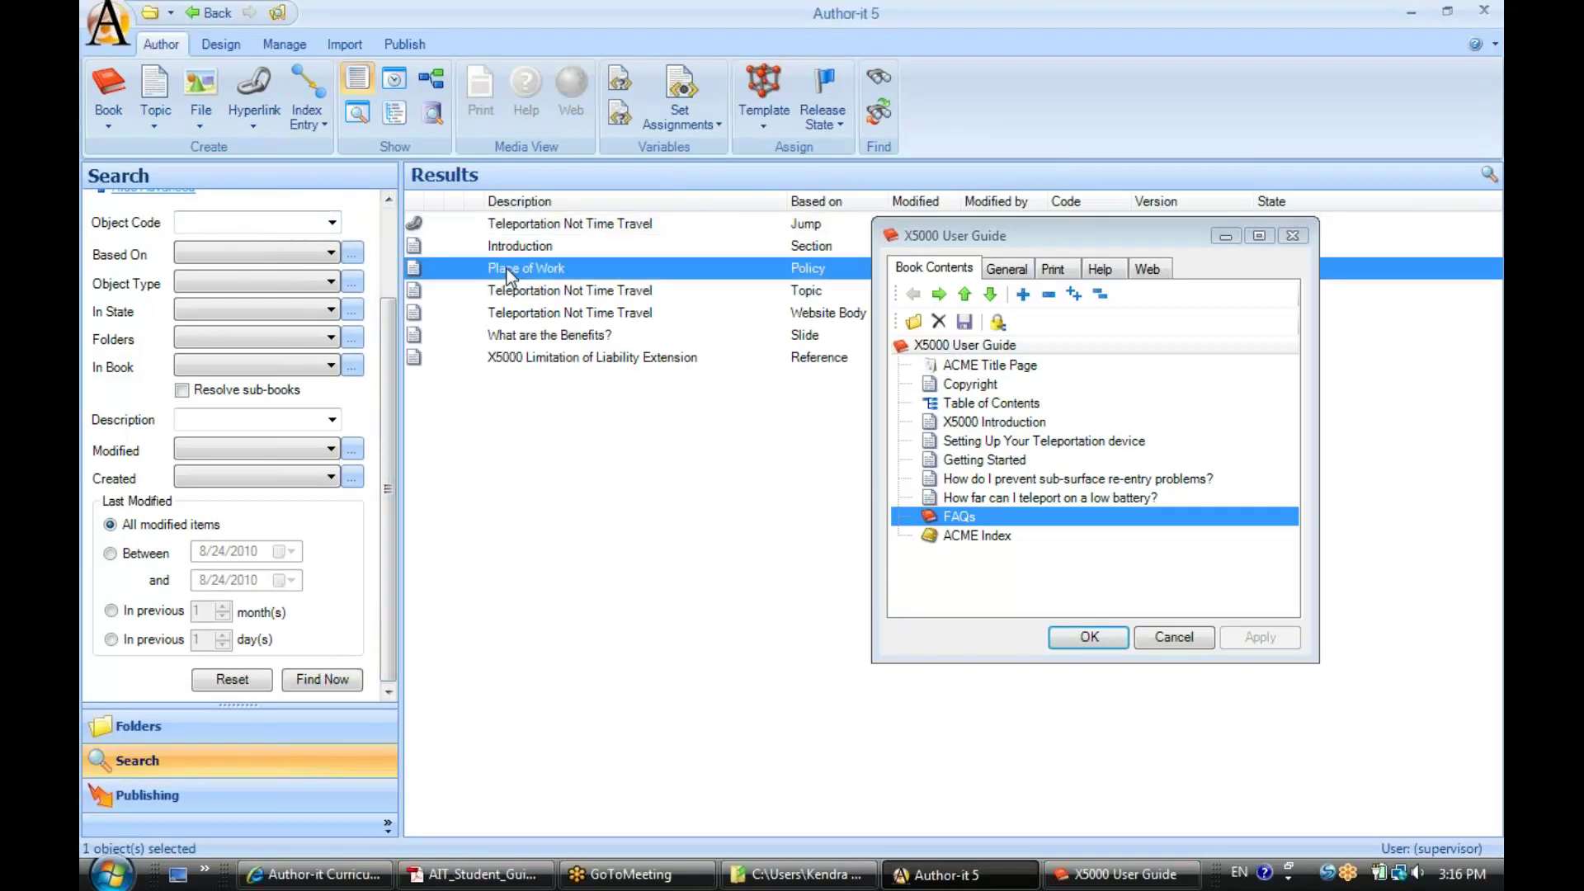
{"action": "left_click", "coordinate": [512, 316], "text": "shift"}
{"action": "left_click_drag", "start_coordinate": [416, 265], "coordinate": [964, 501]}
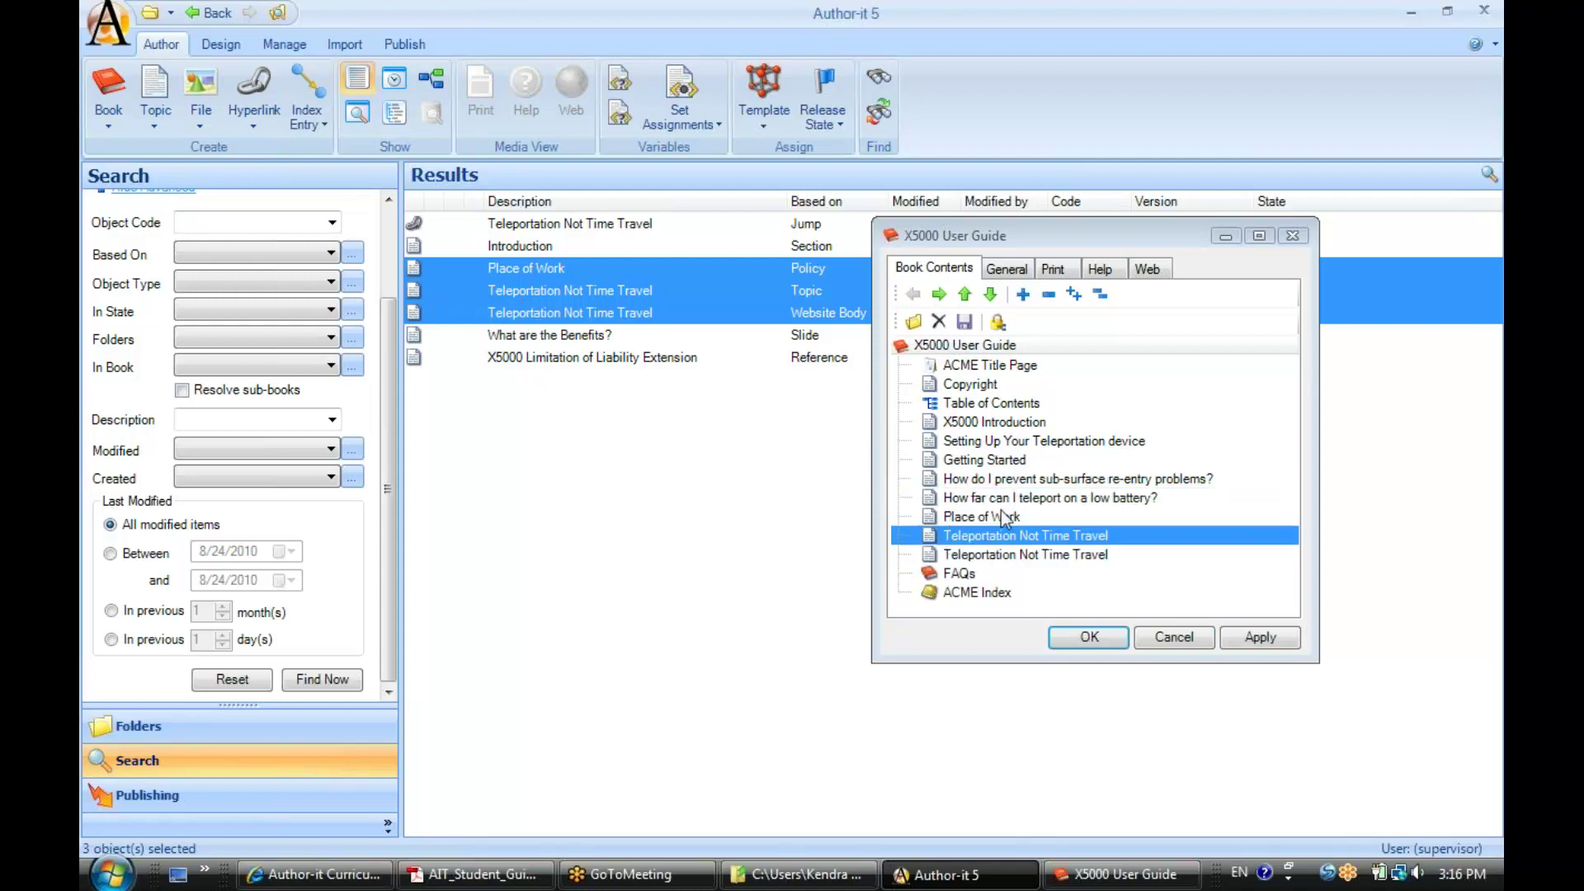
{"action": "left_click", "coordinate": [1260, 637]}
{"action": "left_click_drag", "start_coordinate": [1168, 239], "coordinate": [1092, 259]}
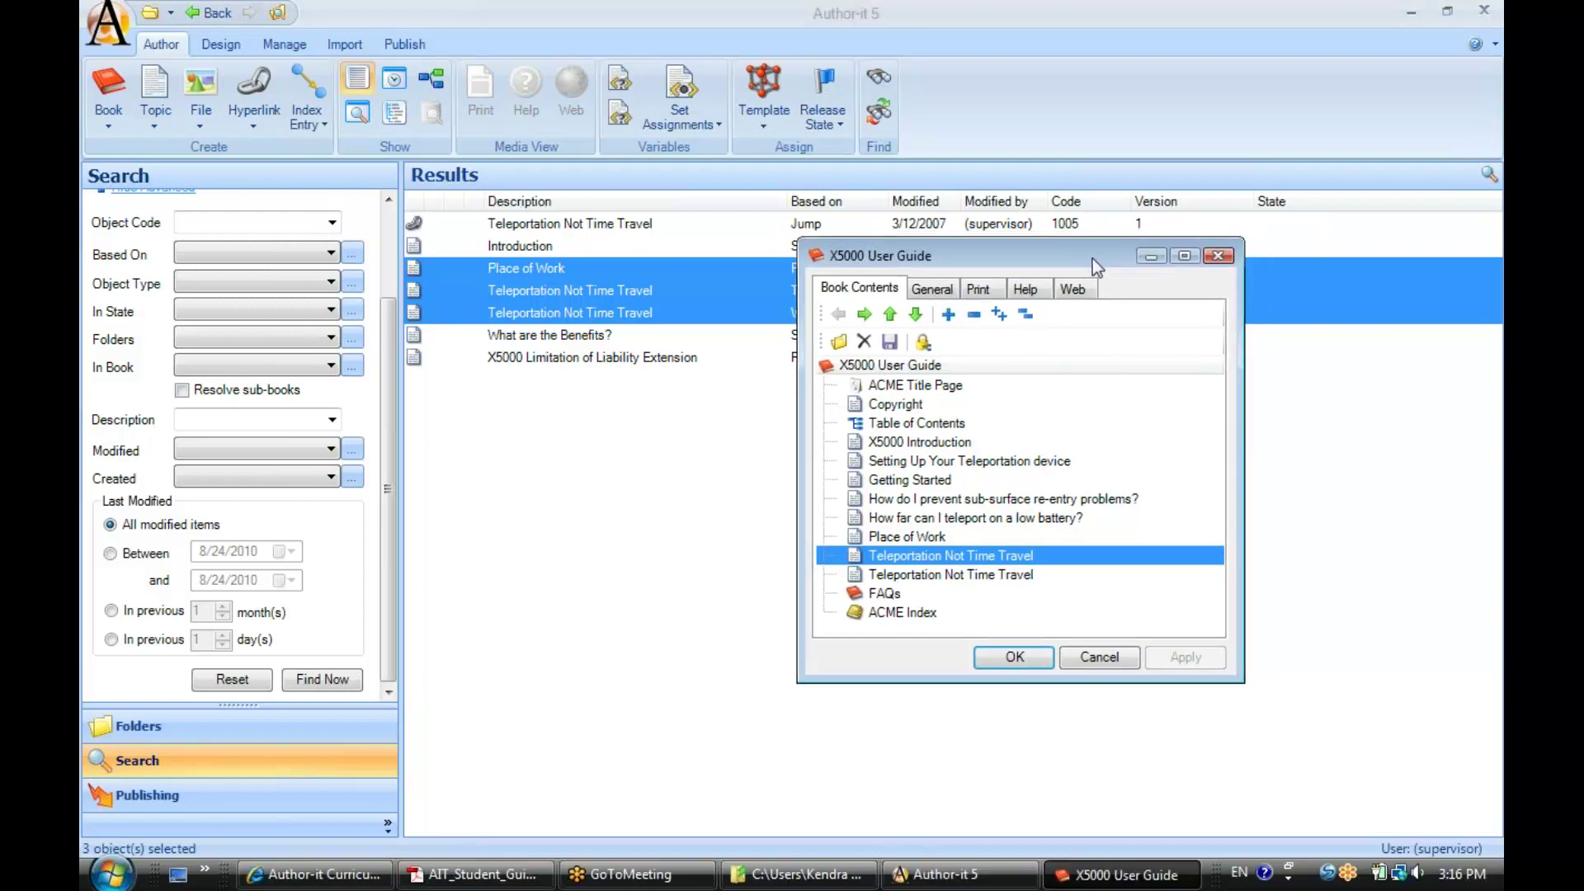
{"action": "left_click", "coordinate": [885, 442]}
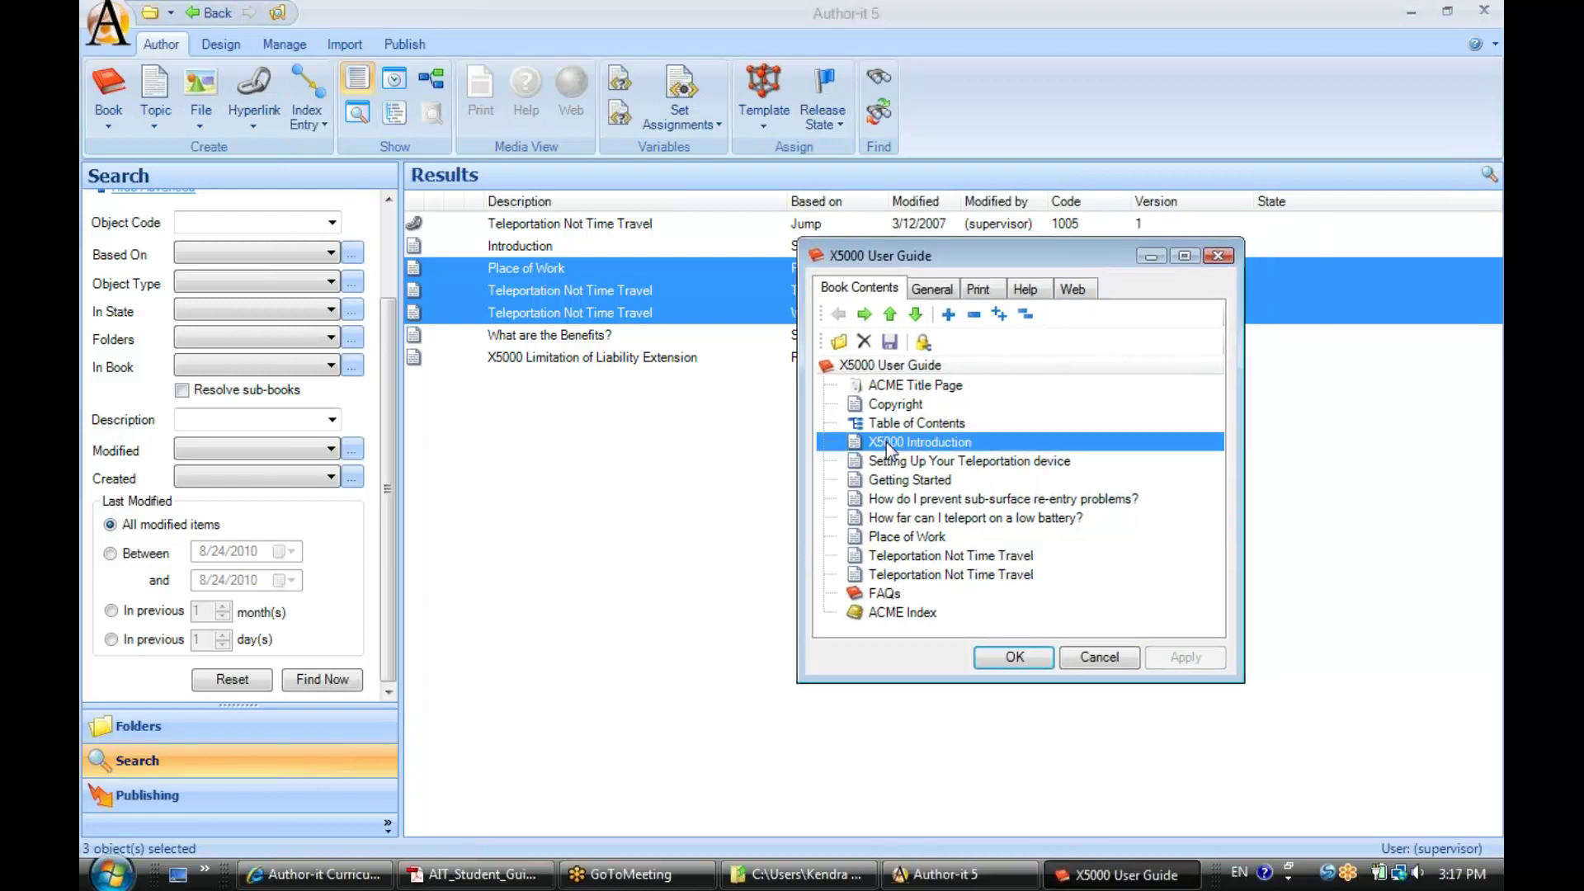
{"action": "left_click", "coordinate": [877, 482]}
{"action": "key", "text": "Down"}
{"action": "key", "text": "Down"}
{"action": "key", "text": "Down"}
{"action": "key", "text": "Down"}
{"action": "key", "text": "Down"}
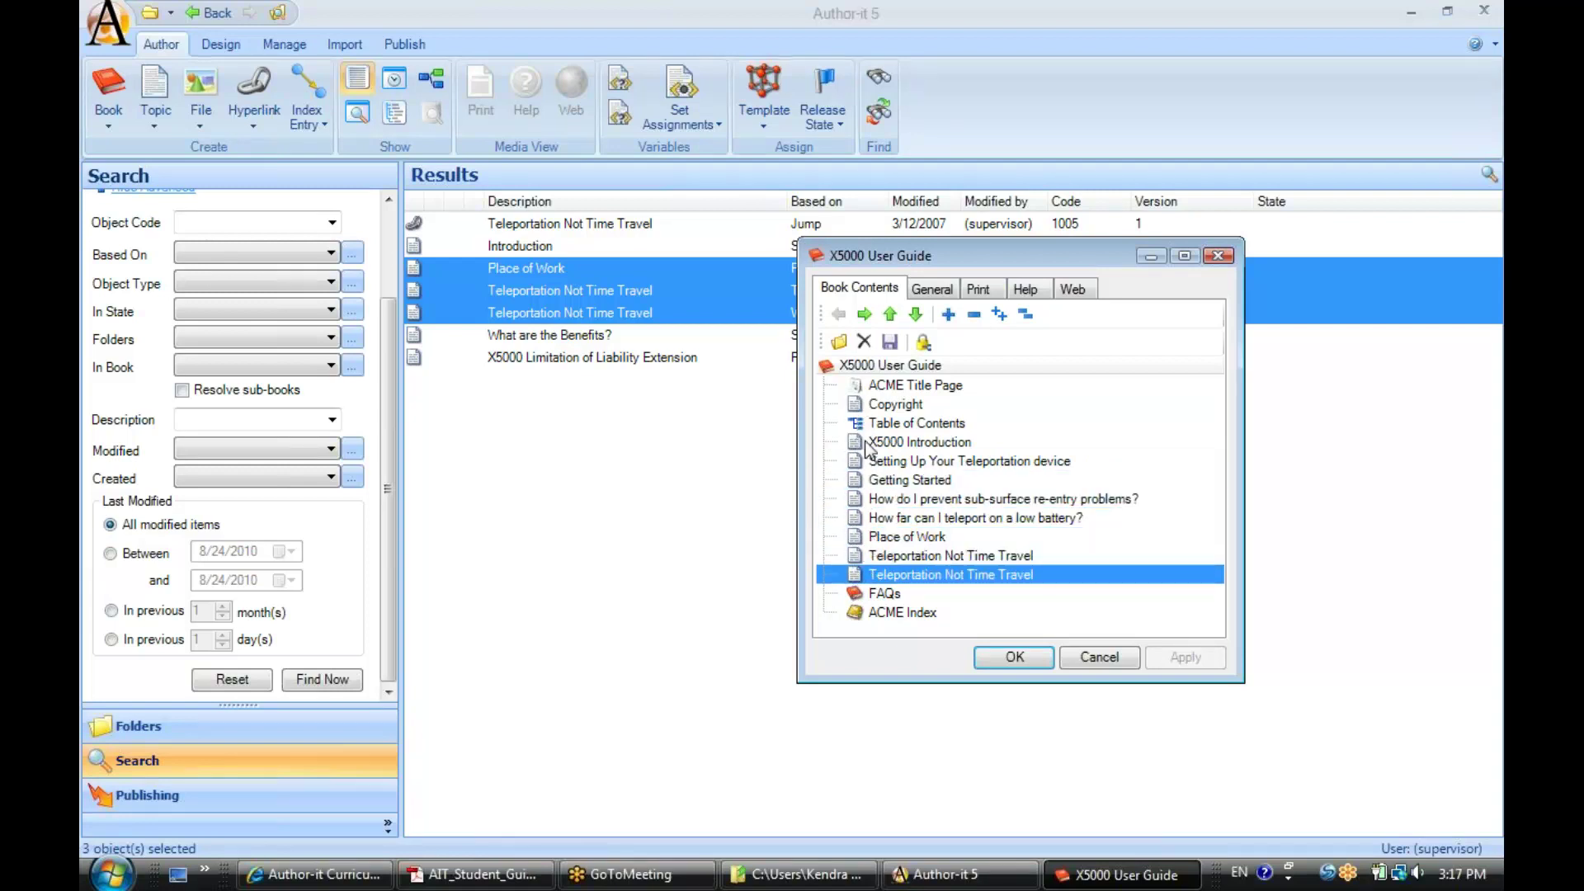
Demote Setting Up Your Teleportation device one level so that it sits beneath X5000 Introduction.
{"action": "left_click", "coordinate": [906, 443]}
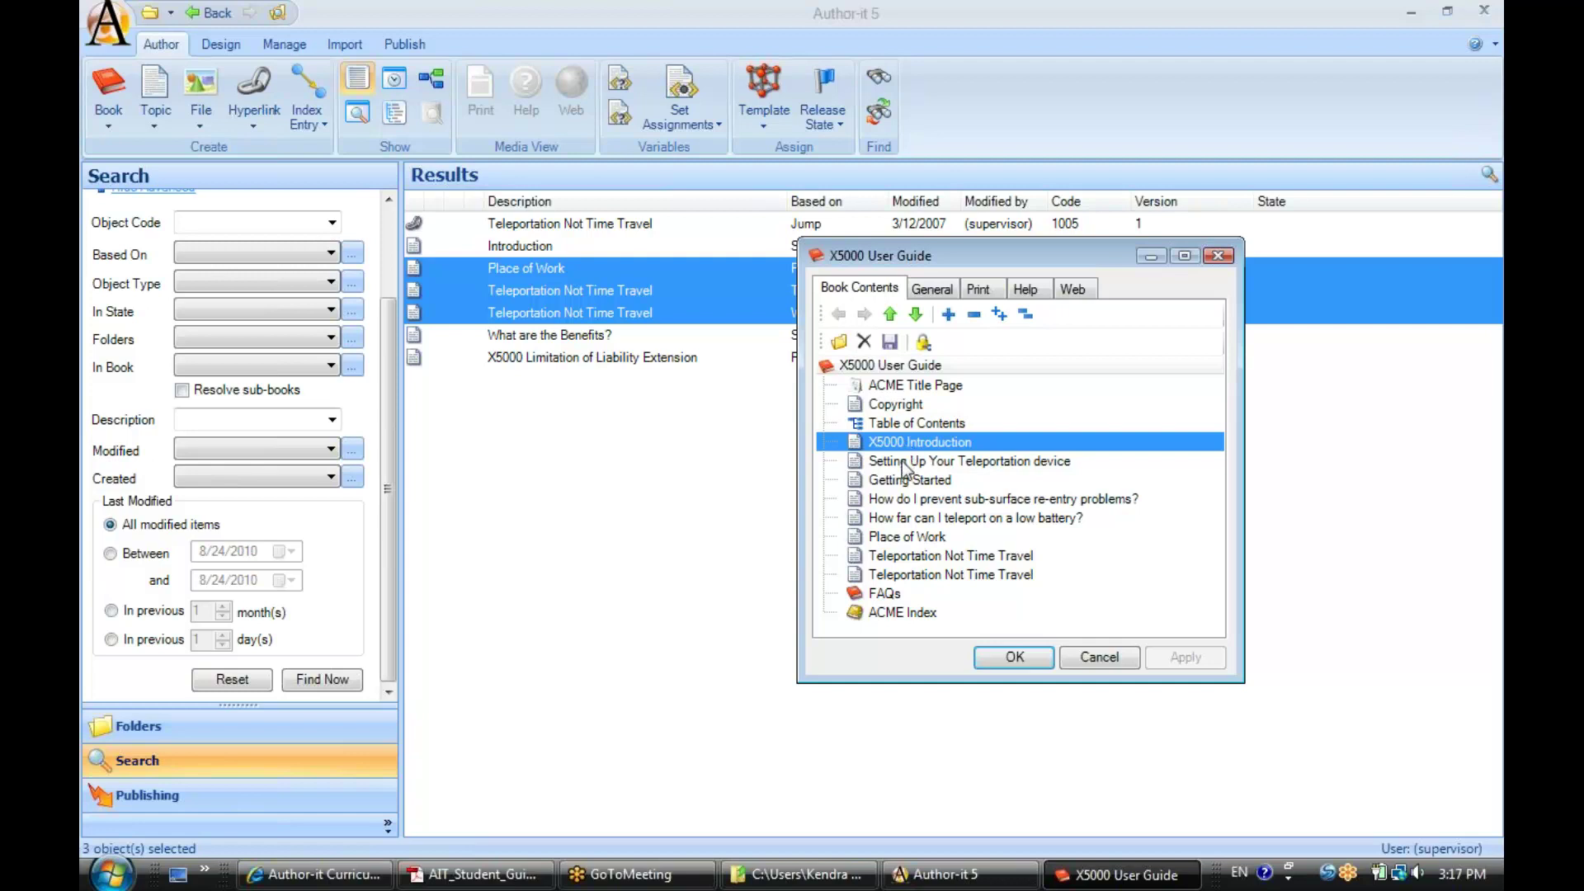
{"action": "left_click", "coordinate": [887, 464]}
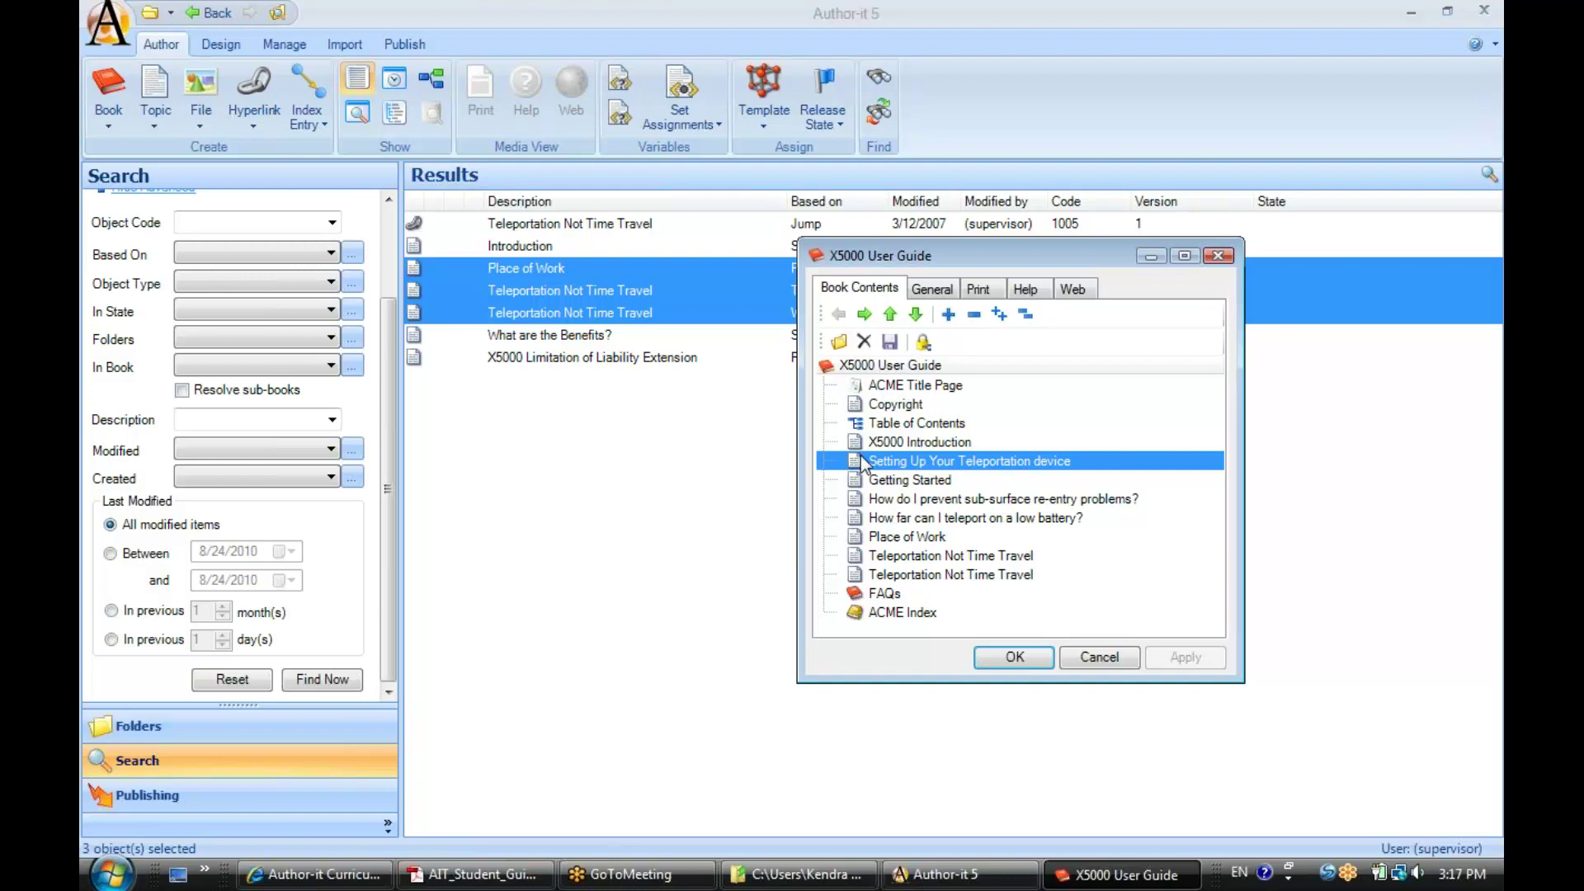
{"action": "left_click", "coordinate": [864, 315]}
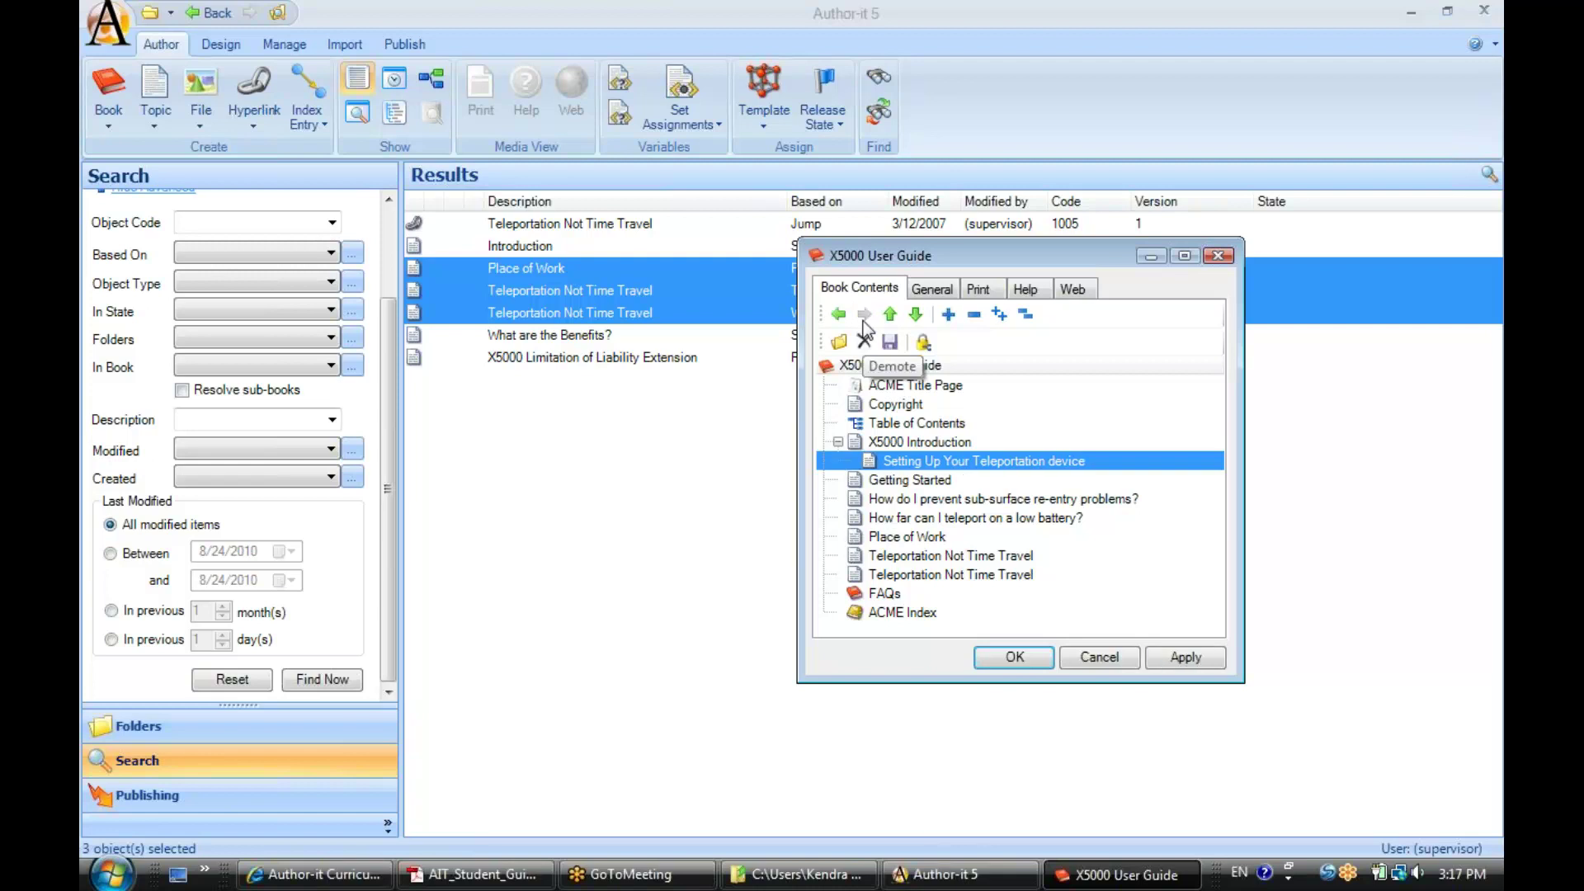
Demote the five topics from "How do I prevent sub-surface re-entry problems?" through the second Teleportation Not Time Travel beneath Getting Started.
{"action": "left_click", "coordinate": [900, 503]}
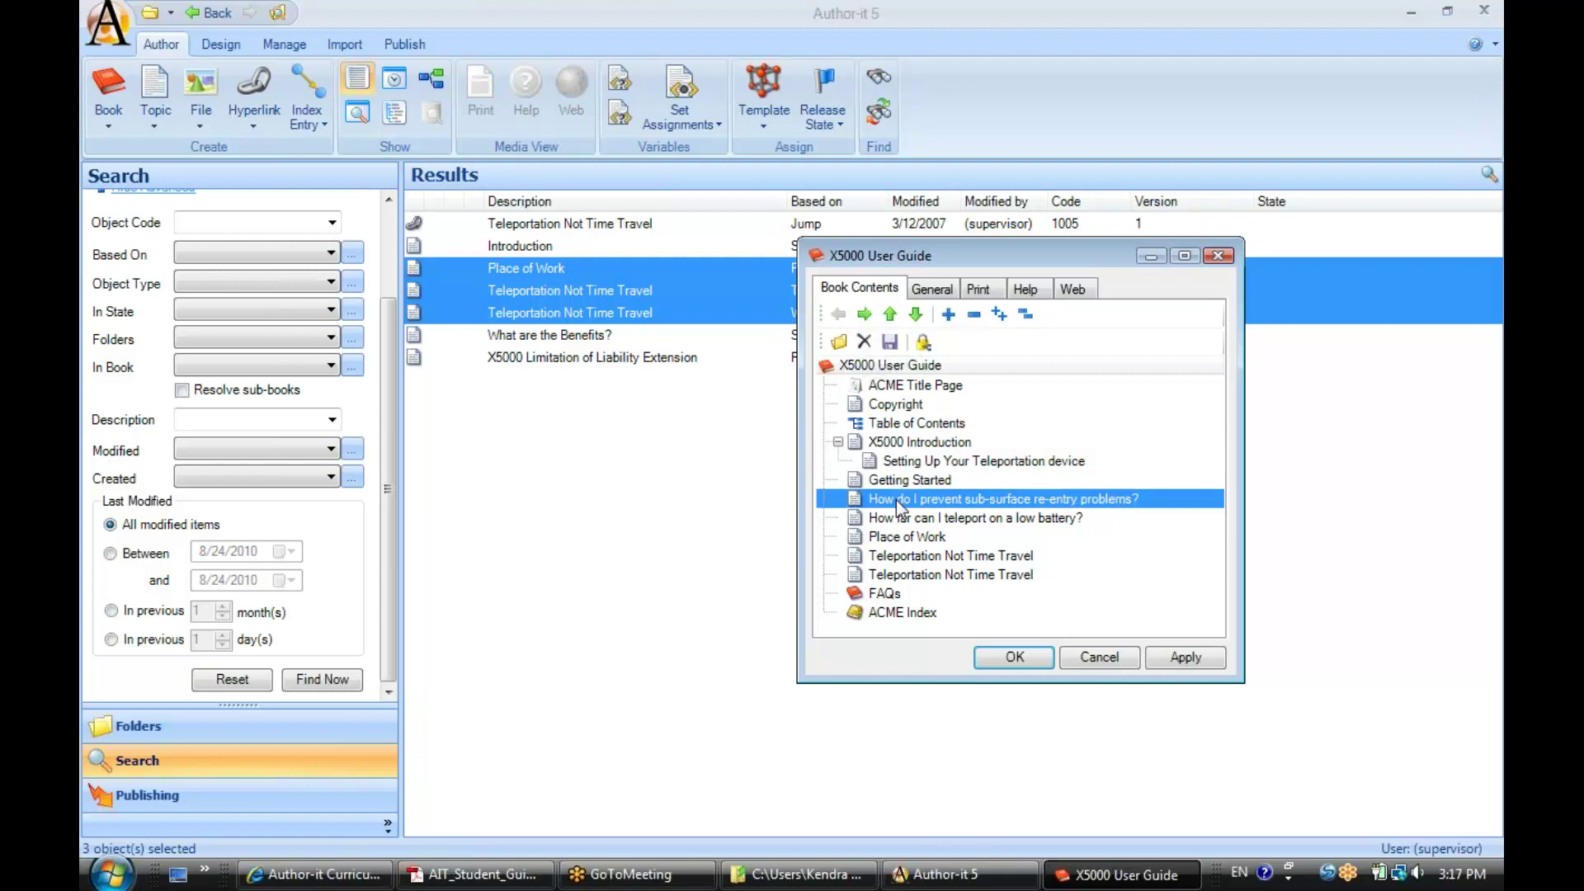
{"action": "left_click", "coordinate": [899, 573], "text": "shift"}
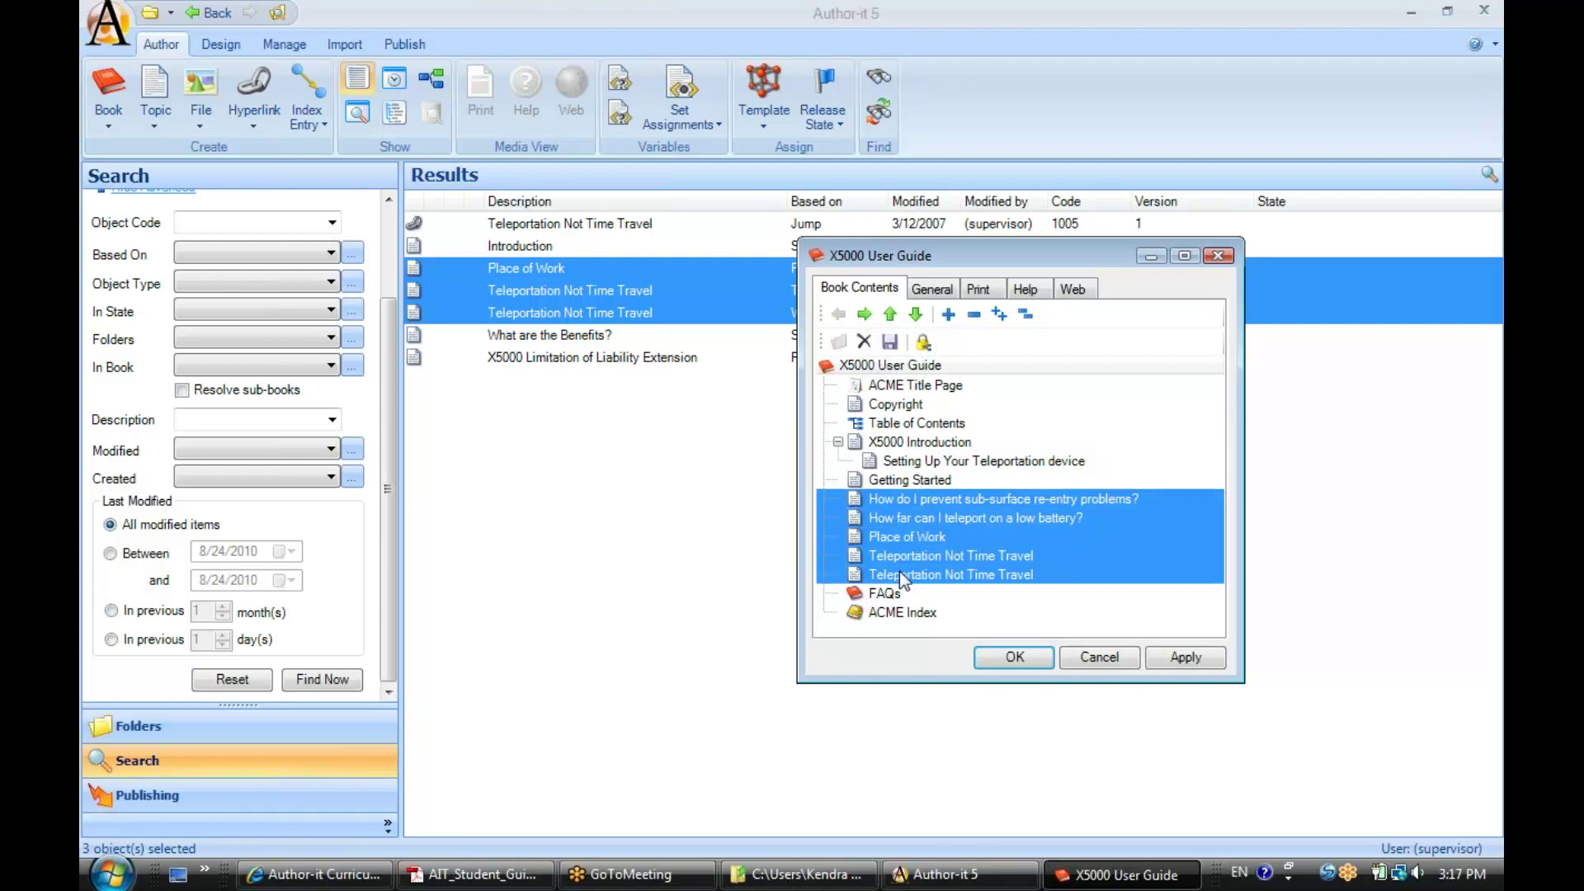
{"action": "left_click", "coordinate": [864, 314]}
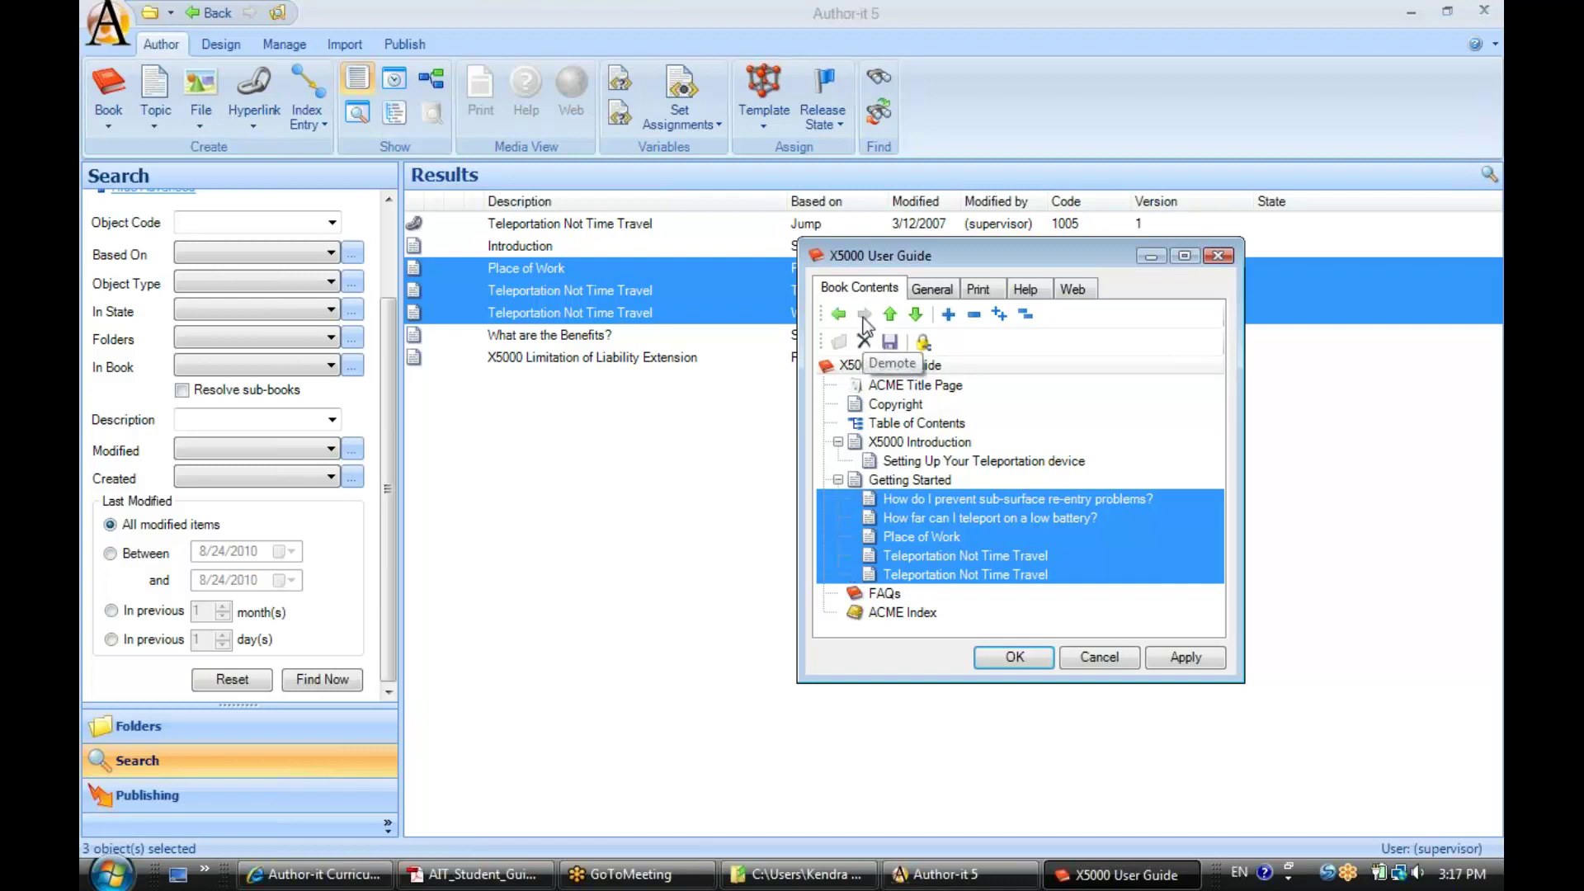
Nest Place of Work beneath "How far can I teleport on a low battery?" and the first Teleportation Not Time Travel beneath Place of Work.
{"action": "left_click", "coordinate": [908, 539]}
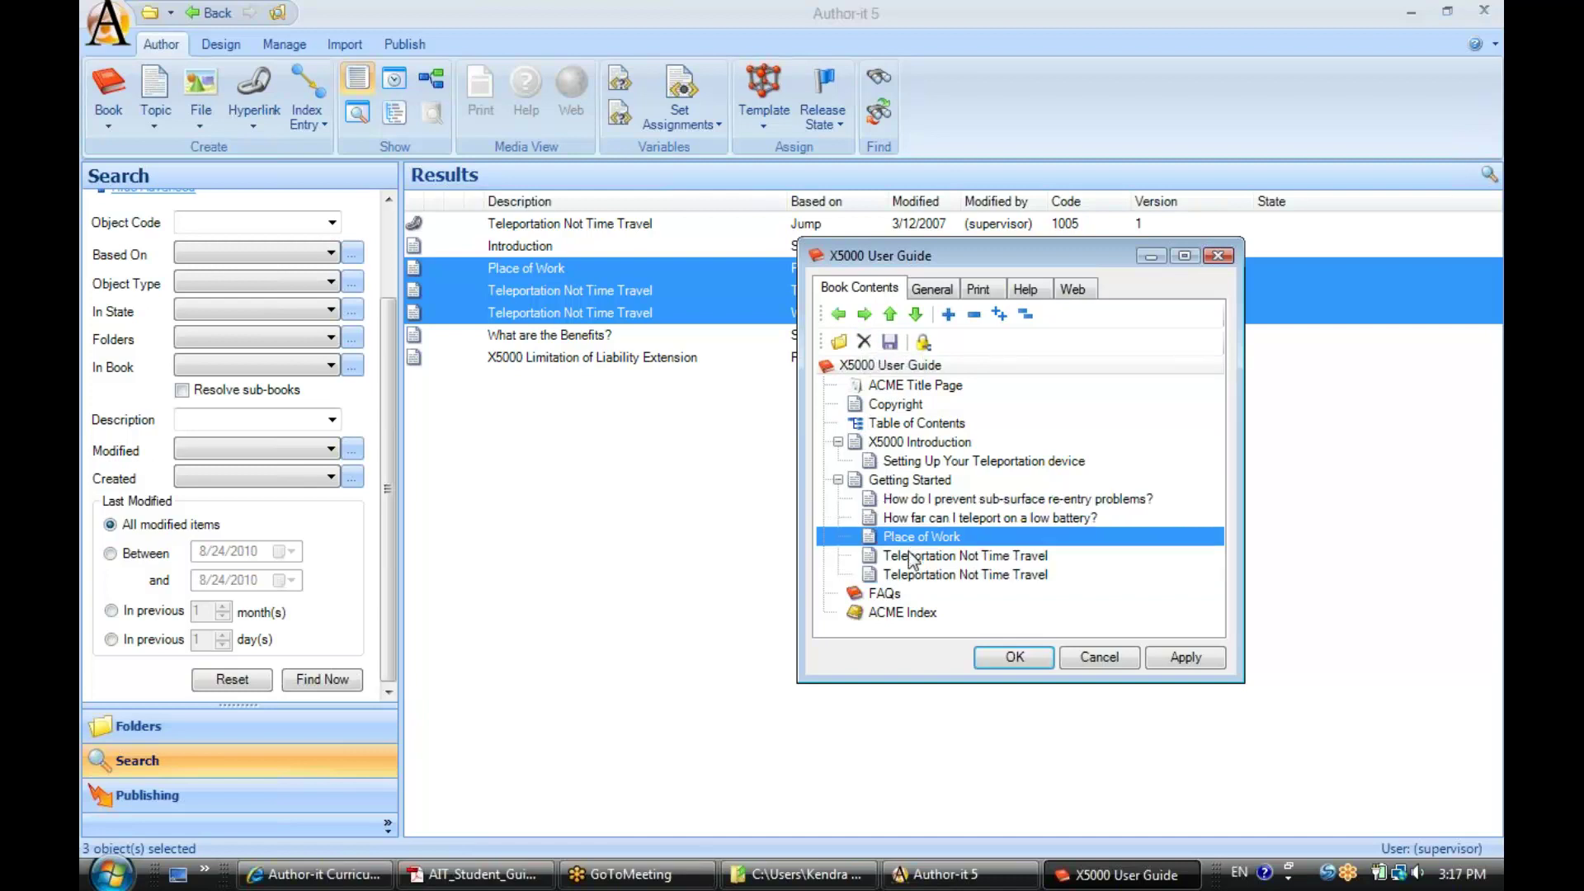
{"action": "left_click", "coordinate": [910, 577], "text": "shift"}
{"action": "left_click", "coordinate": [908, 542]}
{"action": "left_click", "coordinate": [919, 558], "text": "shift"}
{"action": "left_click", "coordinate": [919, 538]}
{"action": "left_click", "coordinate": [864, 314]}
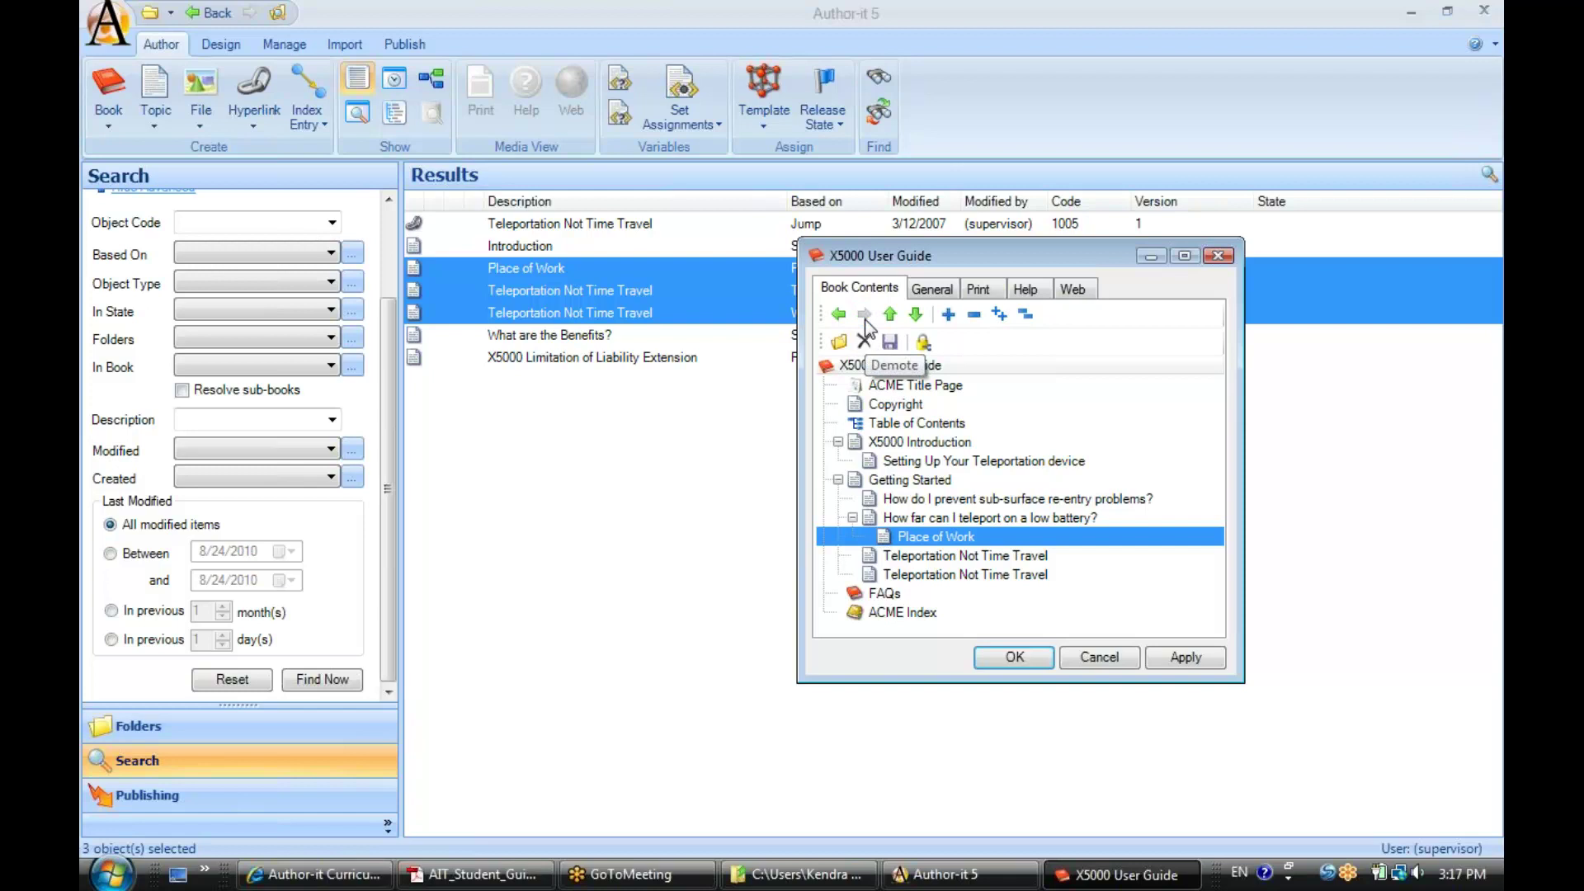
{"action": "left_click", "coordinate": [901, 557]}
{"action": "left_click", "coordinate": [864, 315]}
{"action": "left_click", "coordinate": [865, 317]}
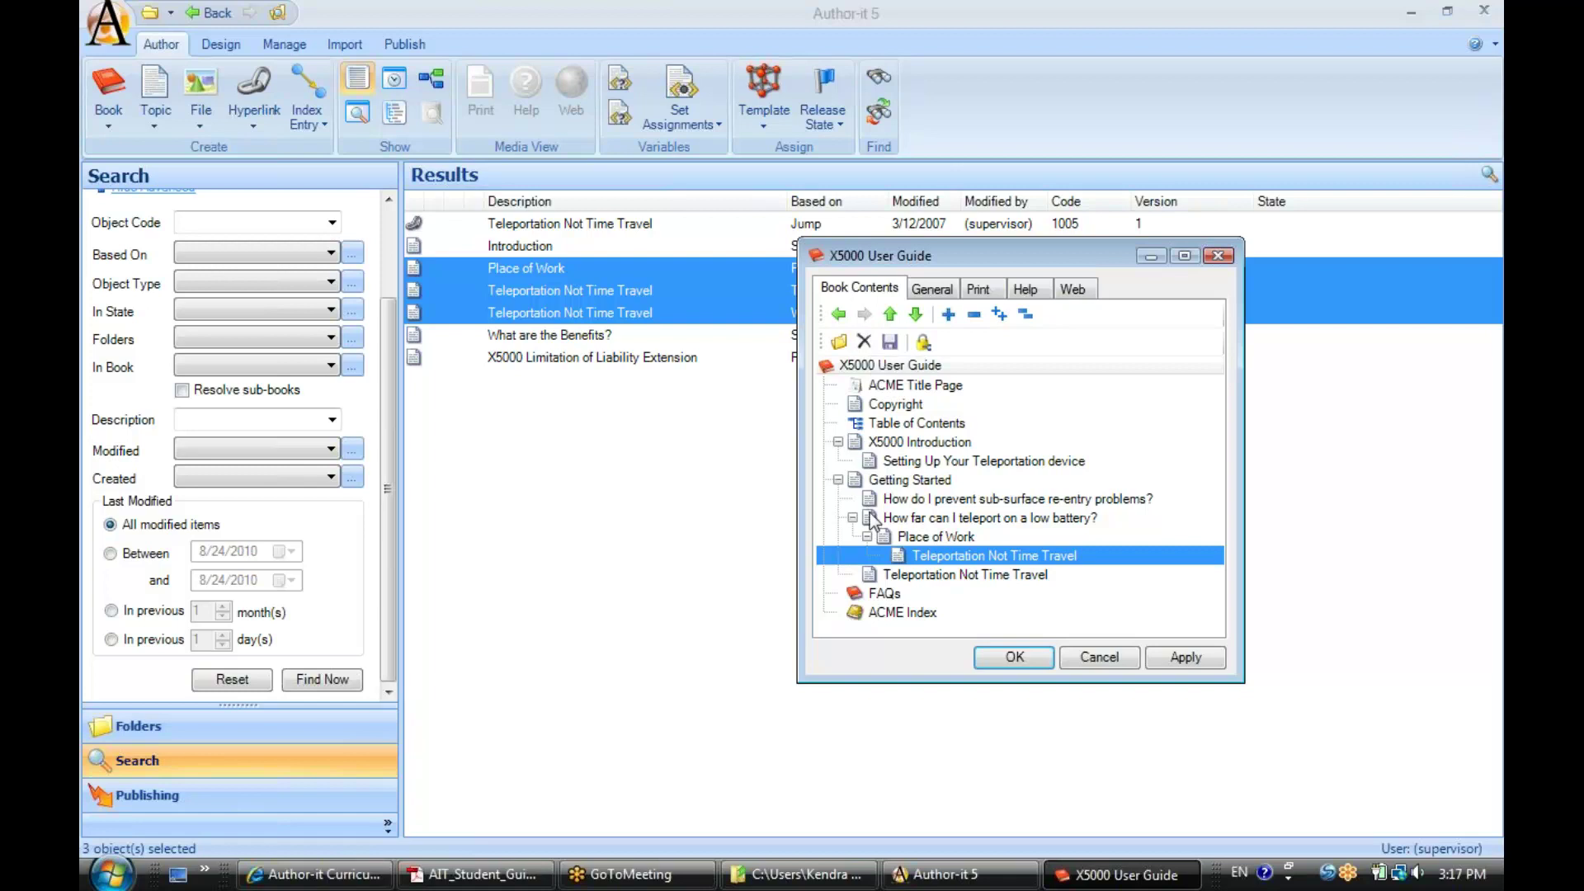
Examine the hierarchy levels of the topics beneath X5000 Introduction and Getting Started in the book contents.
{"action": "left_click", "coordinate": [882, 444]}
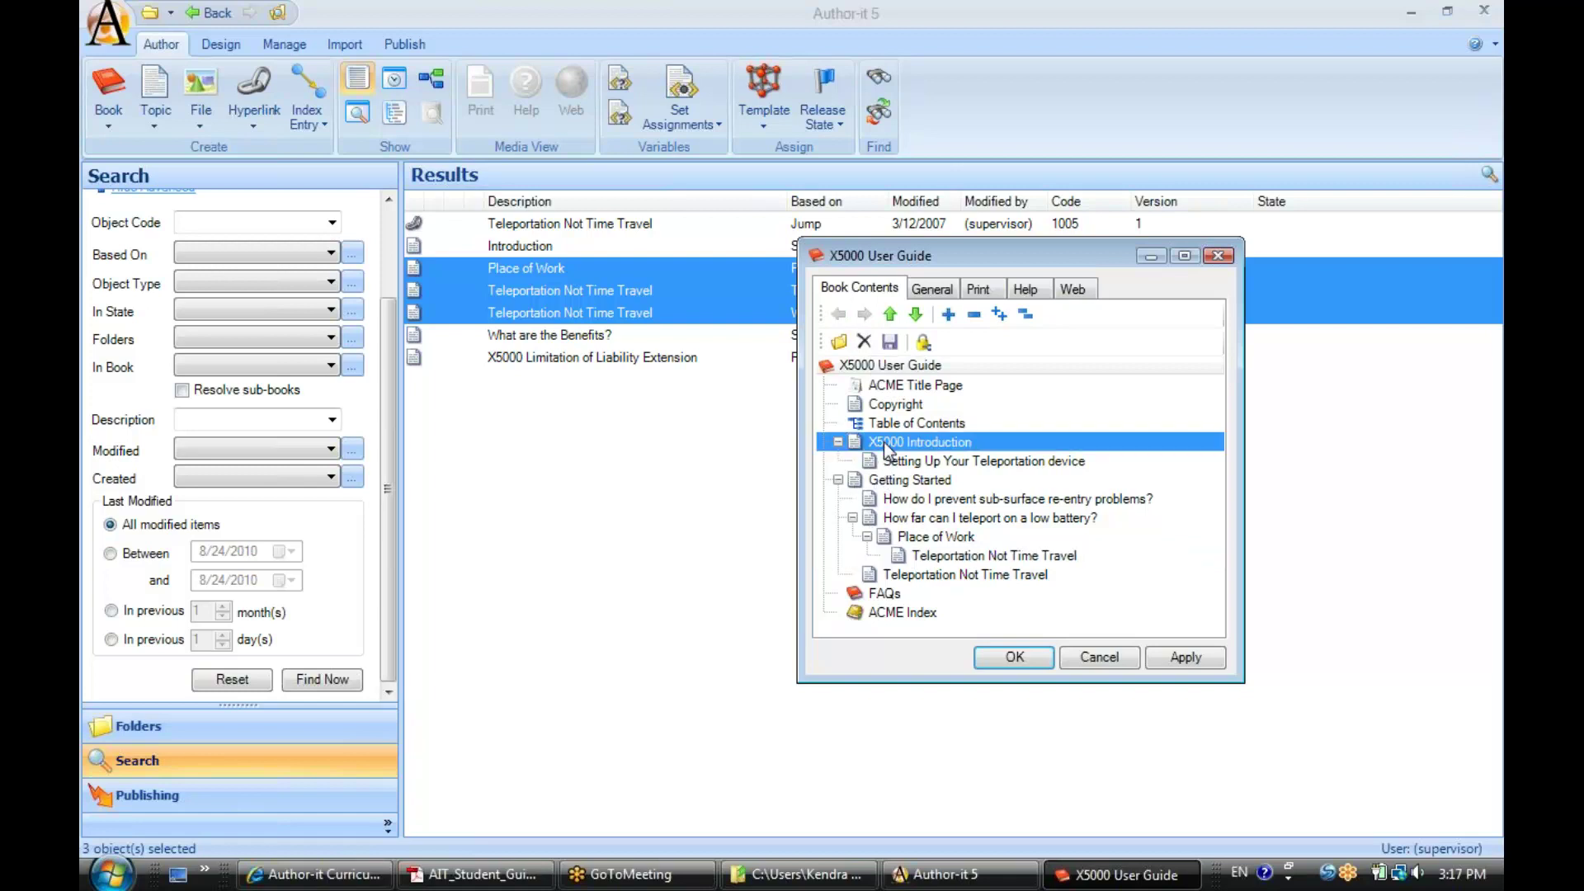
{"action": "left_click", "coordinate": [898, 462]}
{"action": "left_click", "coordinate": [900, 481]}
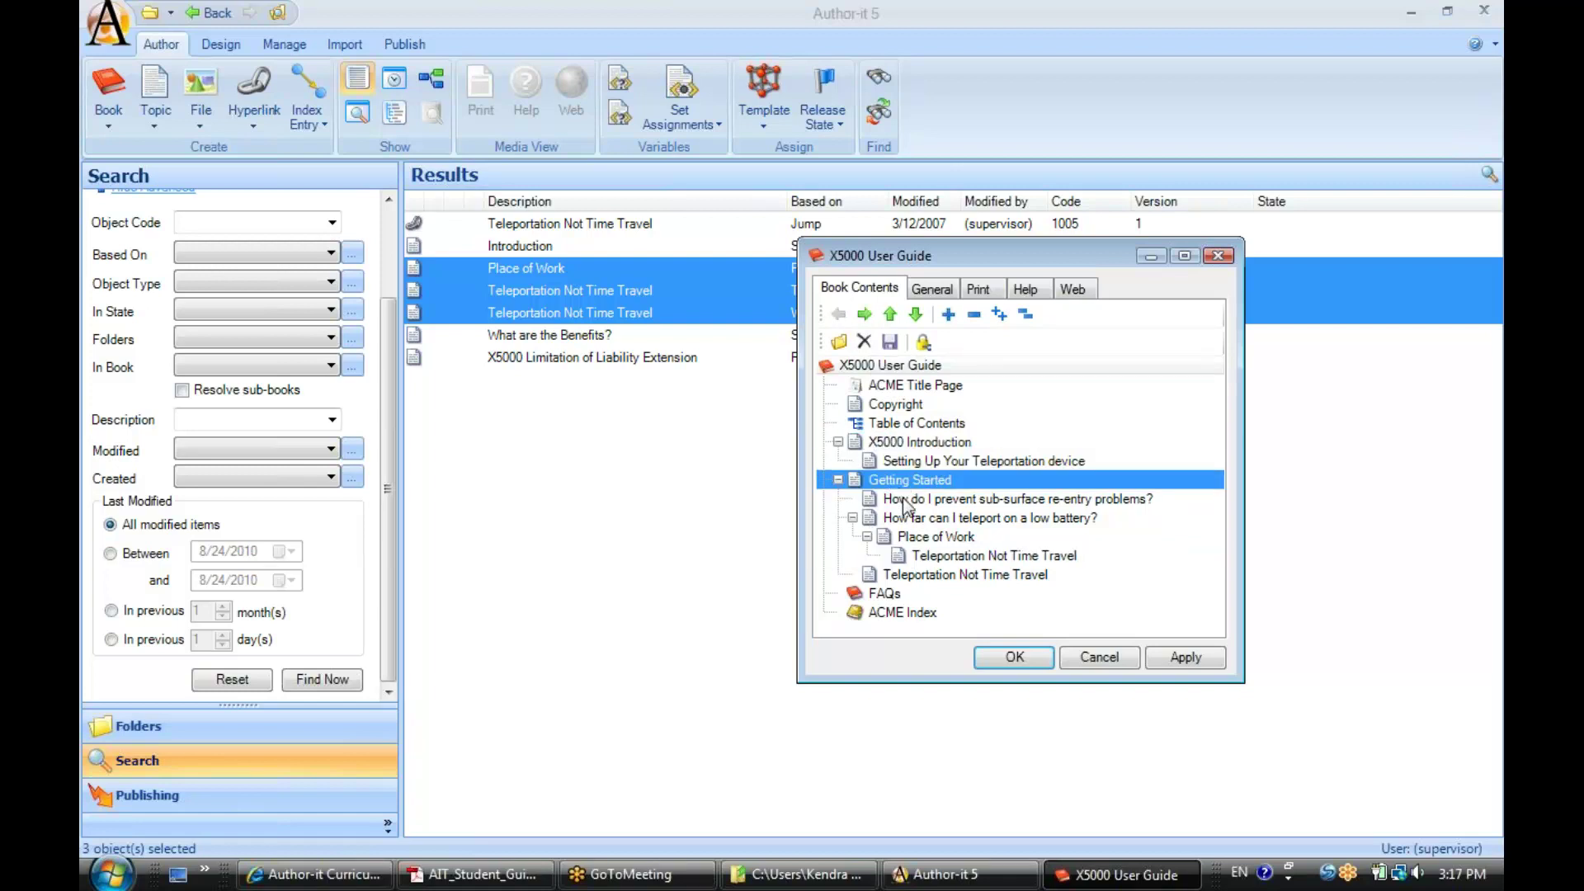
{"action": "left_click", "coordinate": [903, 498]}
{"action": "left_click", "coordinate": [909, 517]}
{"action": "left_click", "coordinate": [922, 537]}
{"action": "left_click", "coordinate": [929, 555]}
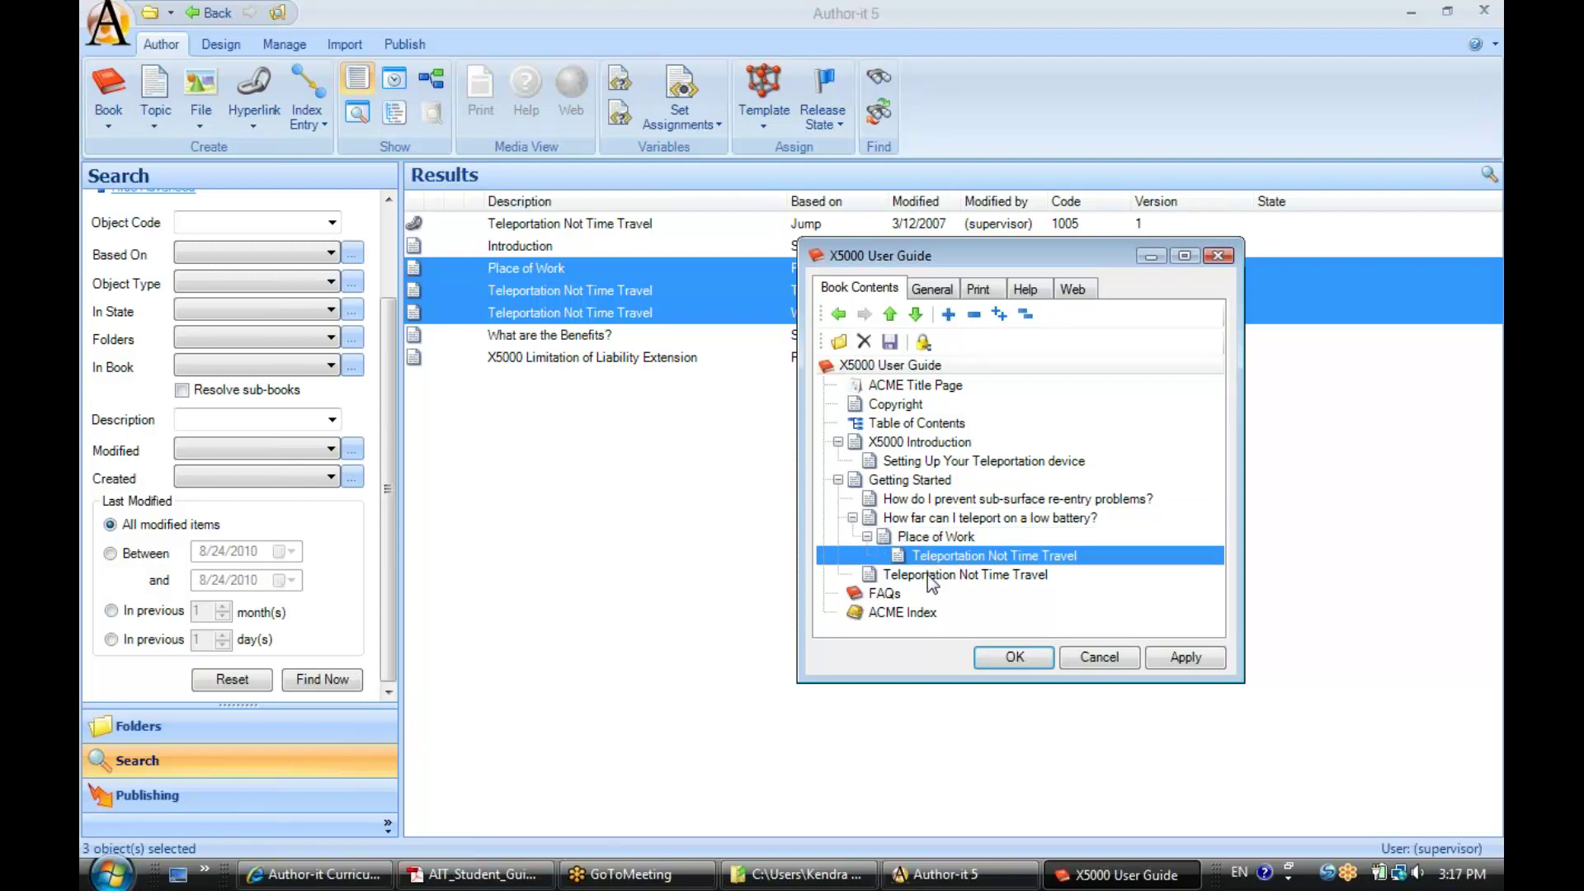
Move the last Teleportation Not Time Travel topic beneath X5000 Introduction after Setting Up Your Teleportation device, and save and close the book.
{"action": "left_click", "coordinate": [927, 575]}
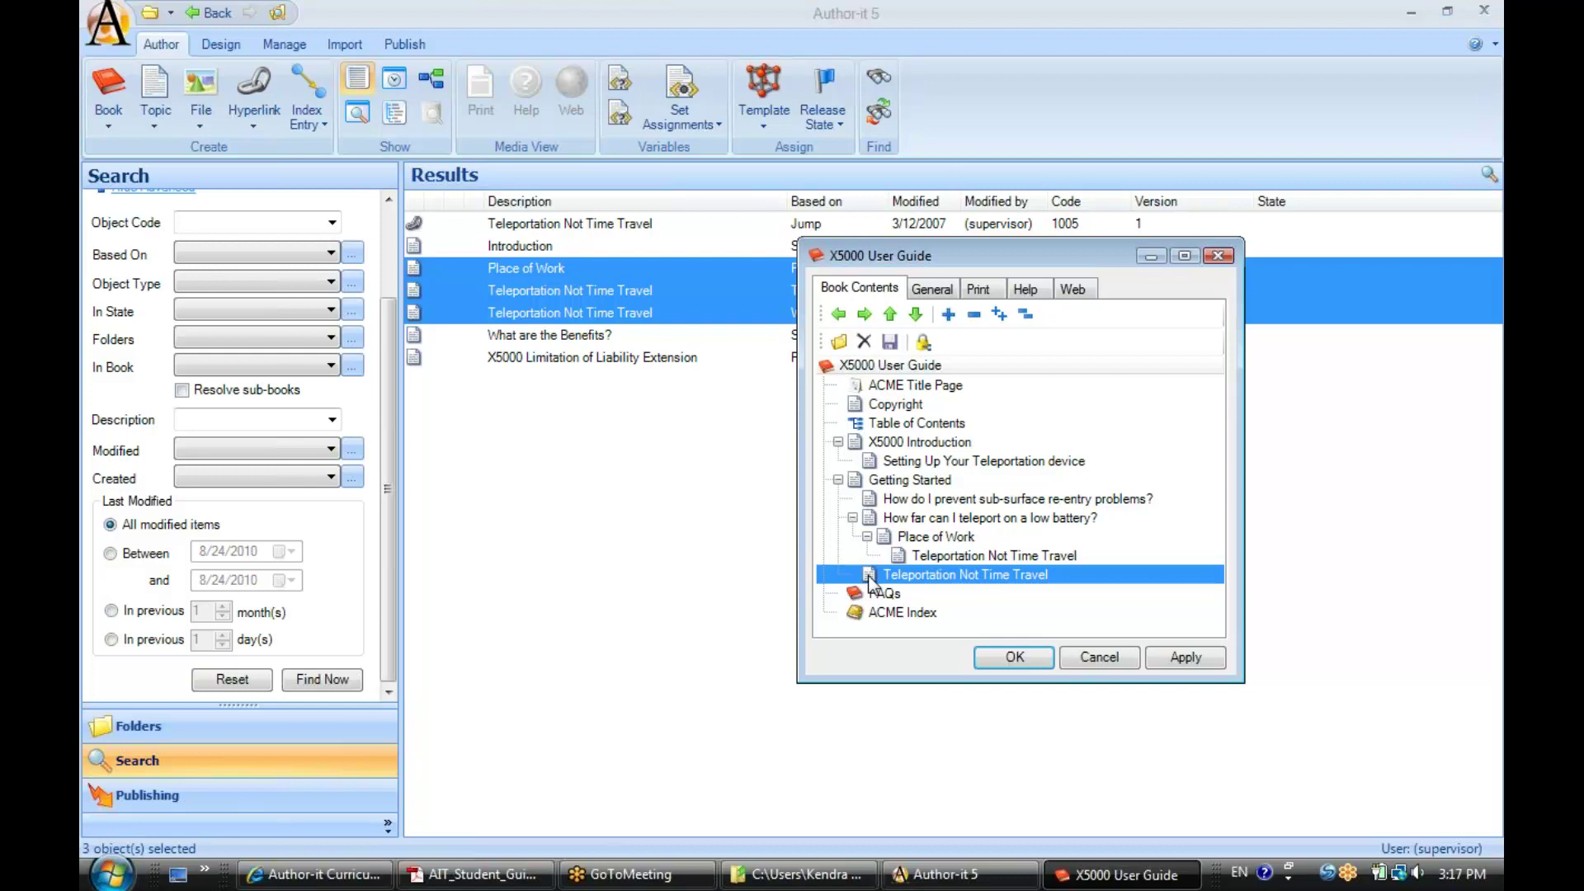
{"action": "left_click_drag", "start_coordinate": [876, 569], "coordinate": [964, 460]}
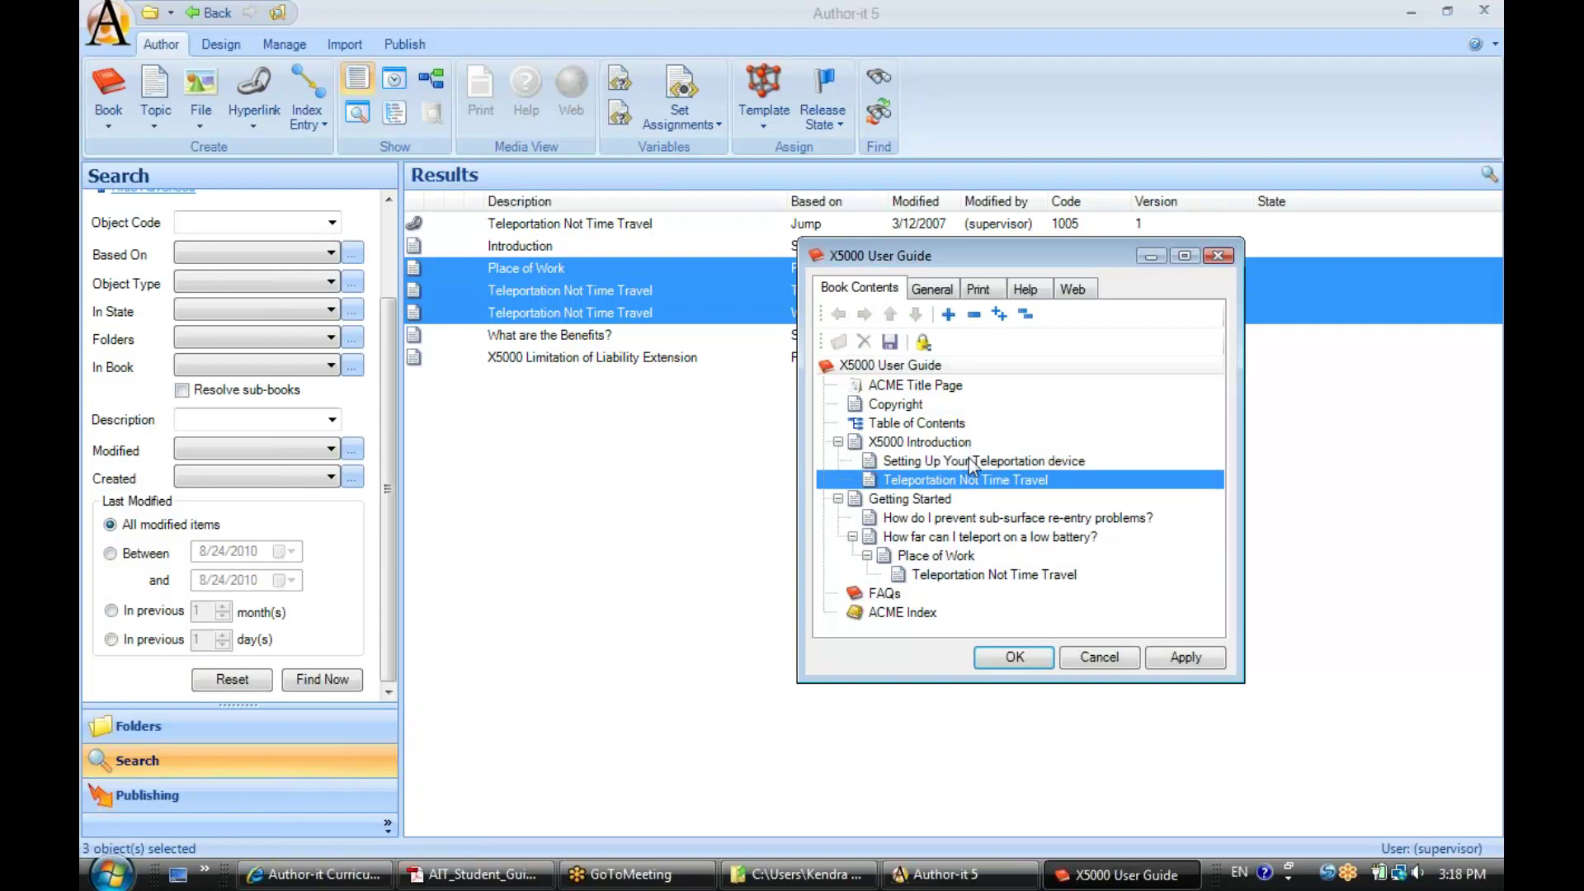
{"action": "left_click", "coordinate": [939, 498]}
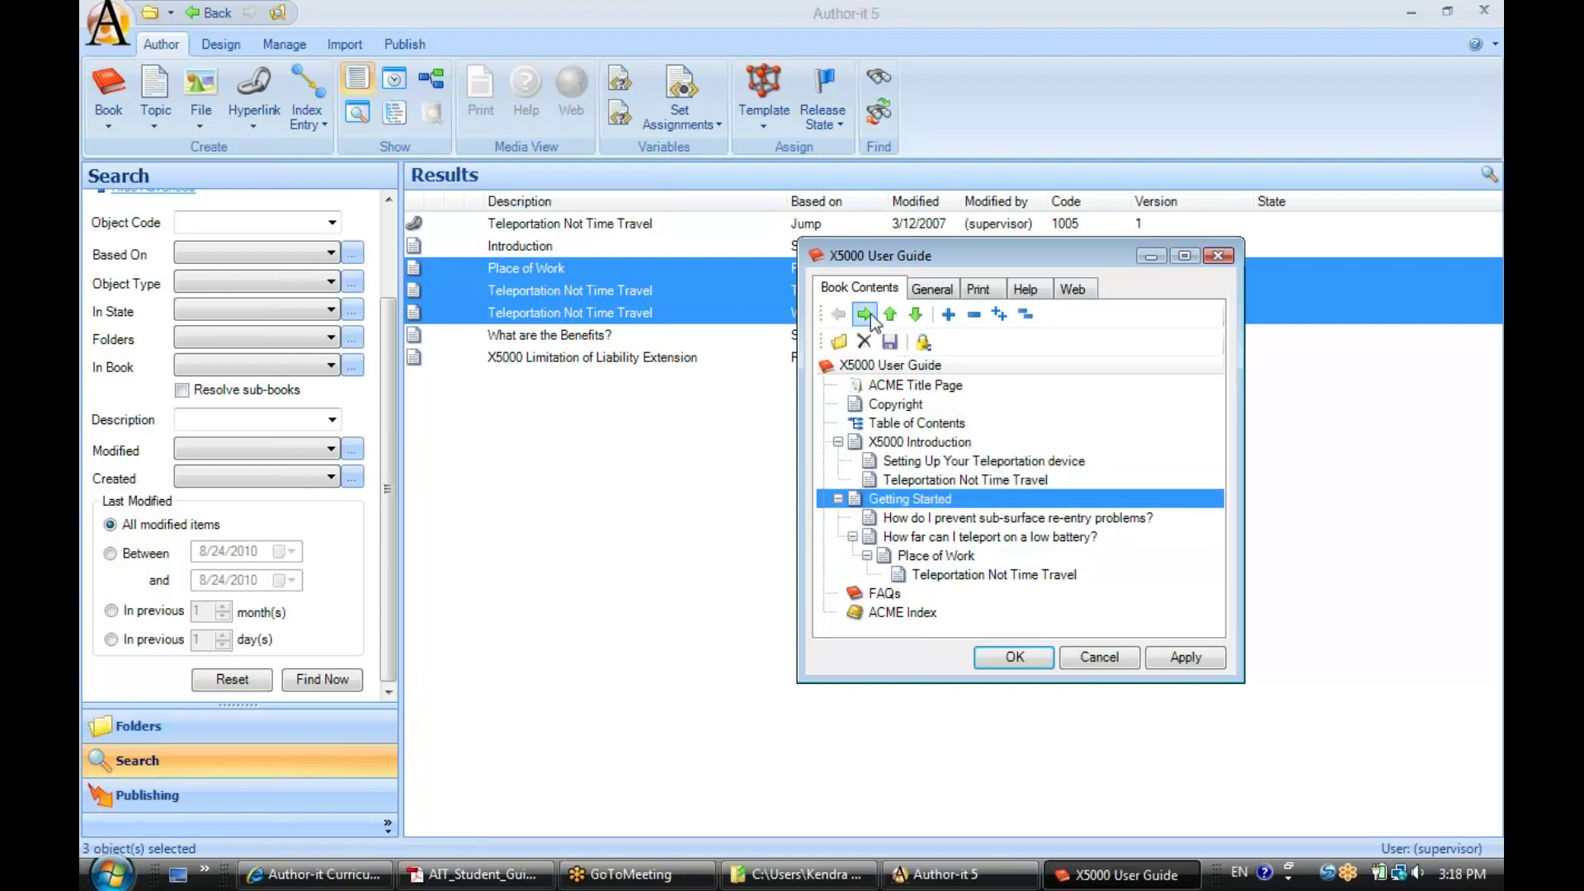
{"action": "left_click", "coordinate": [911, 485]}
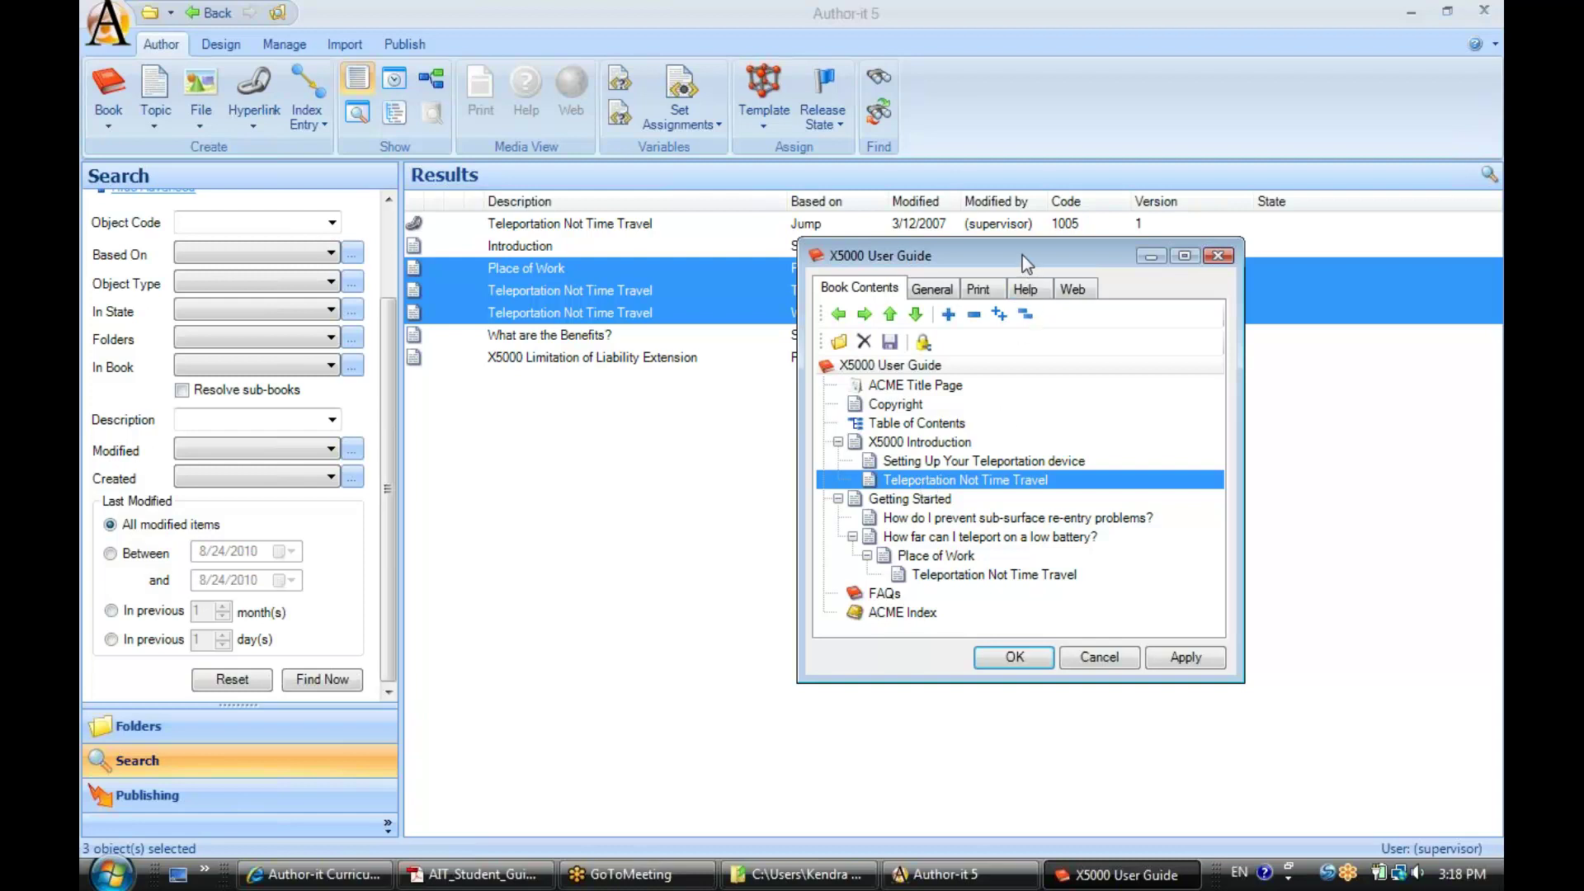
{"action": "left_click_drag", "start_coordinate": [1022, 255], "coordinate": [975, 262]}
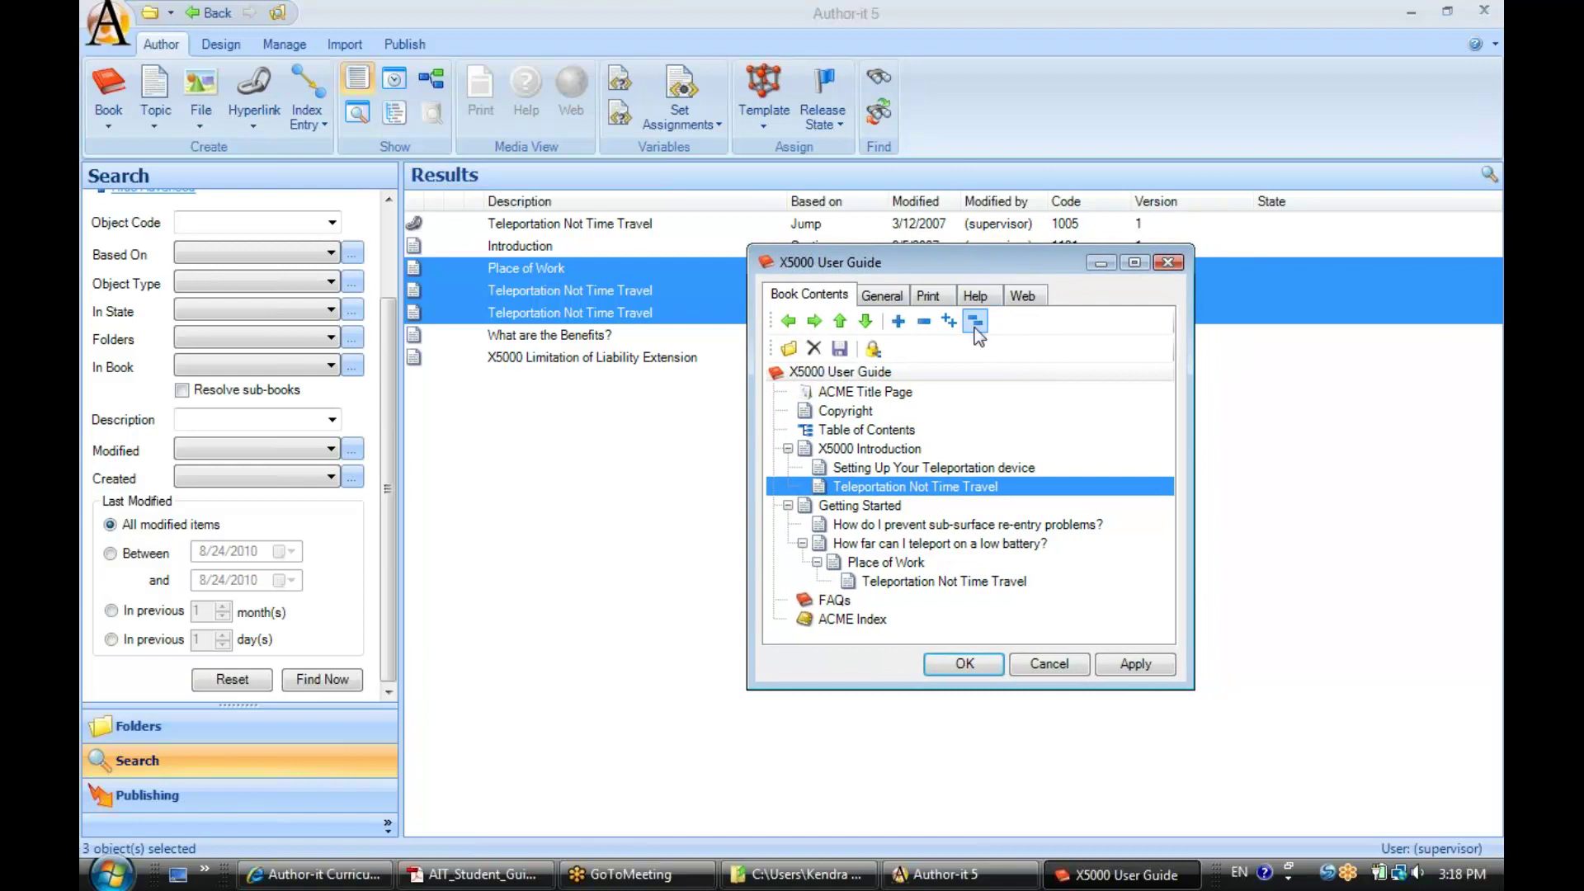
{"action": "left_click", "coordinate": [835, 448]}
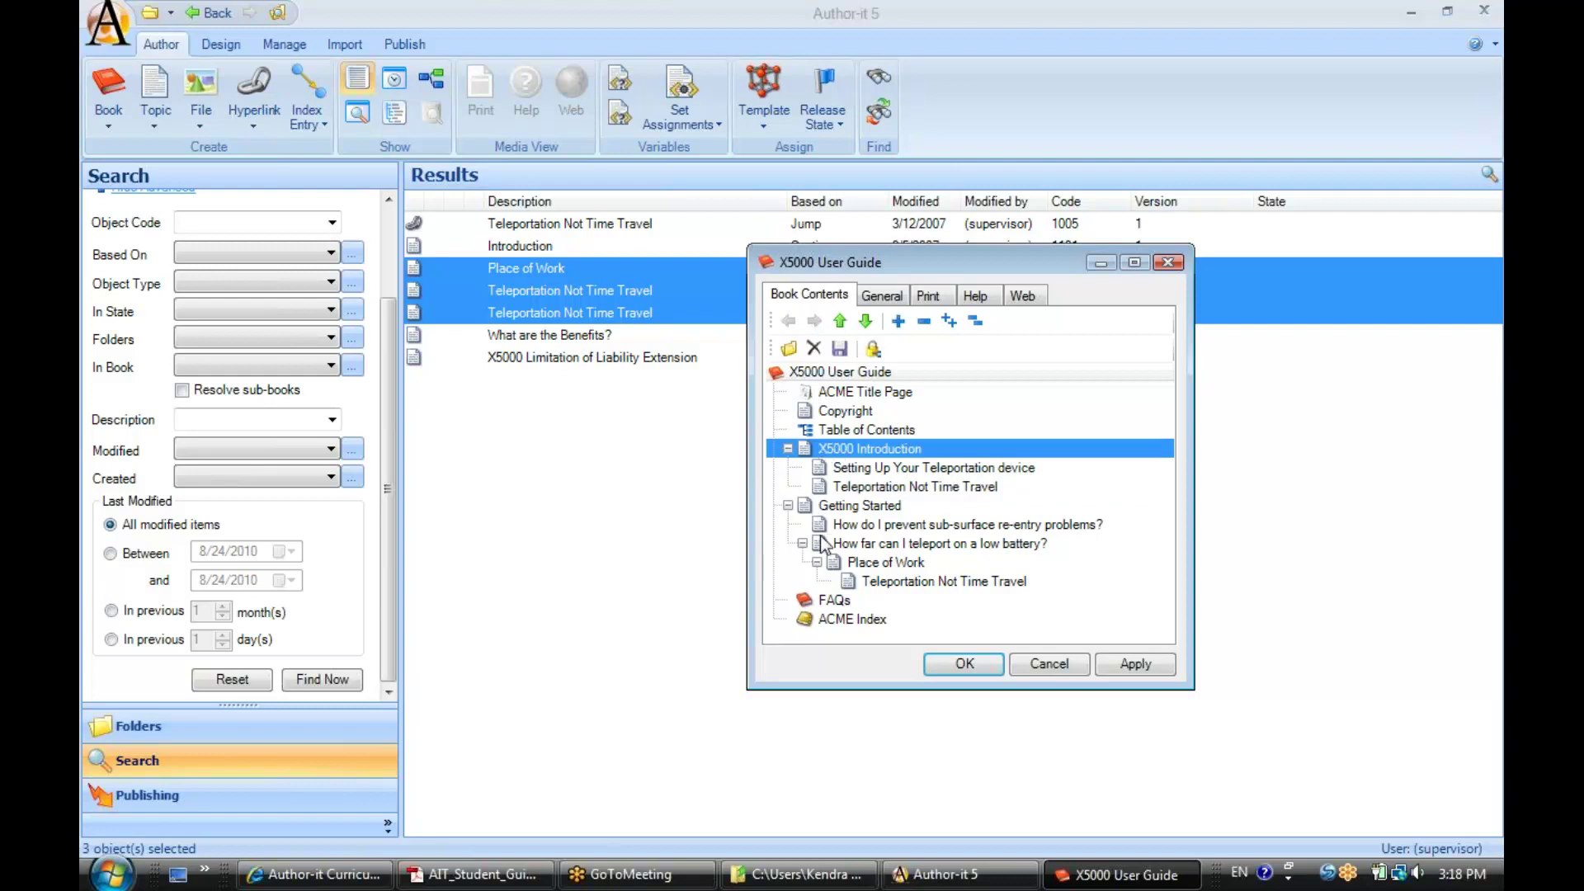
{"action": "left_click", "coordinate": [819, 467]}
{"action": "left_click", "coordinate": [819, 487]}
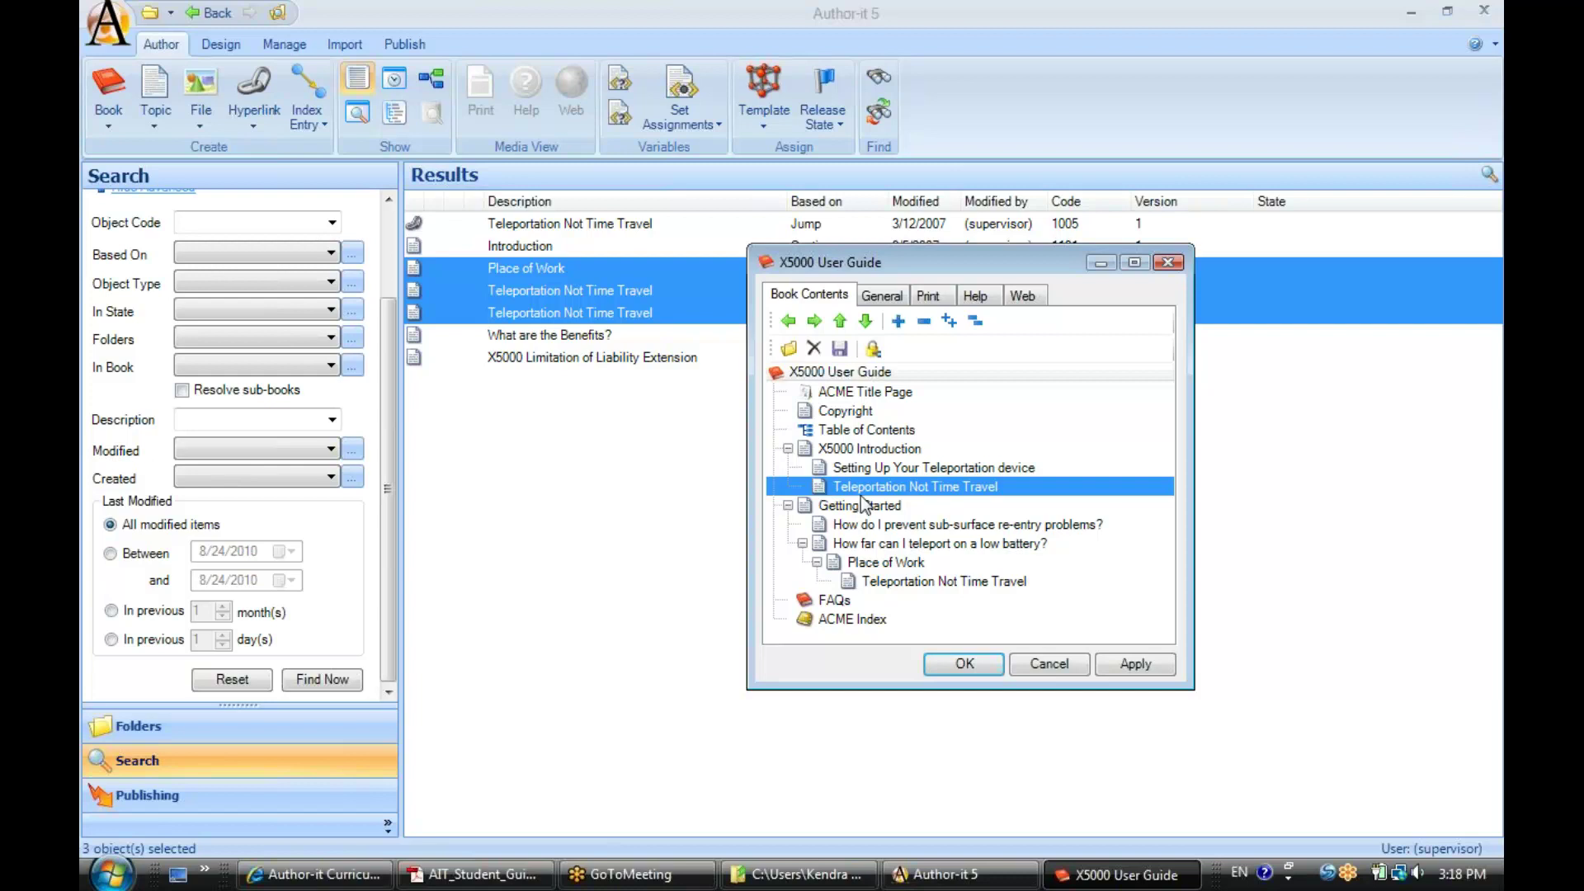
{"action": "left_click", "coordinate": [972, 665]}
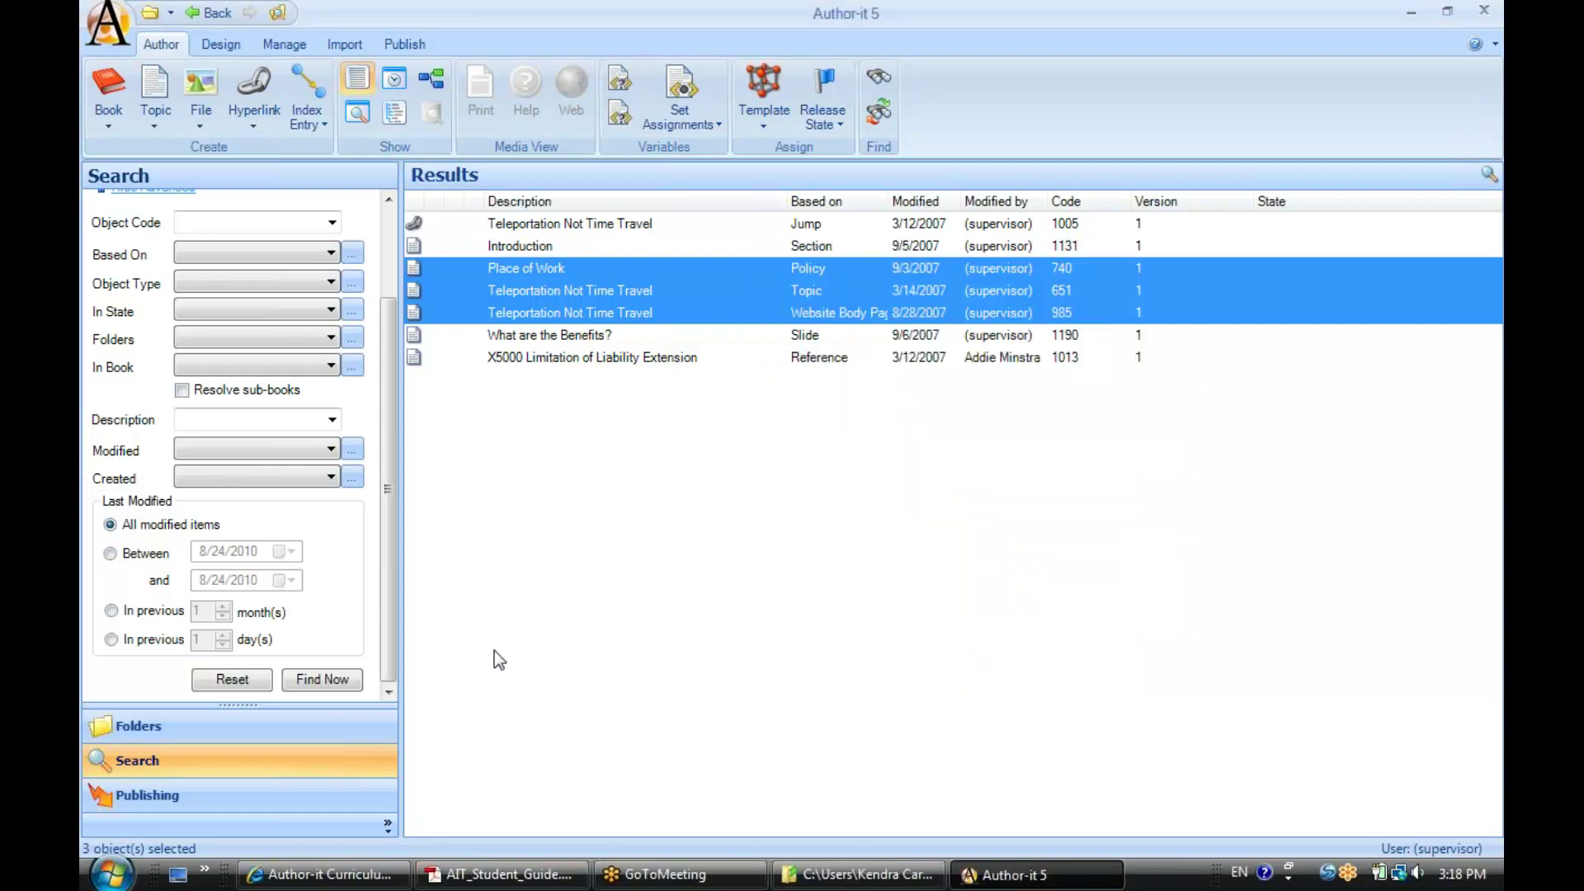
Open the properties of the X1000 User Guide book from the X1000 folder in Technical Publications.
{"action": "left_click", "coordinate": [120, 726]}
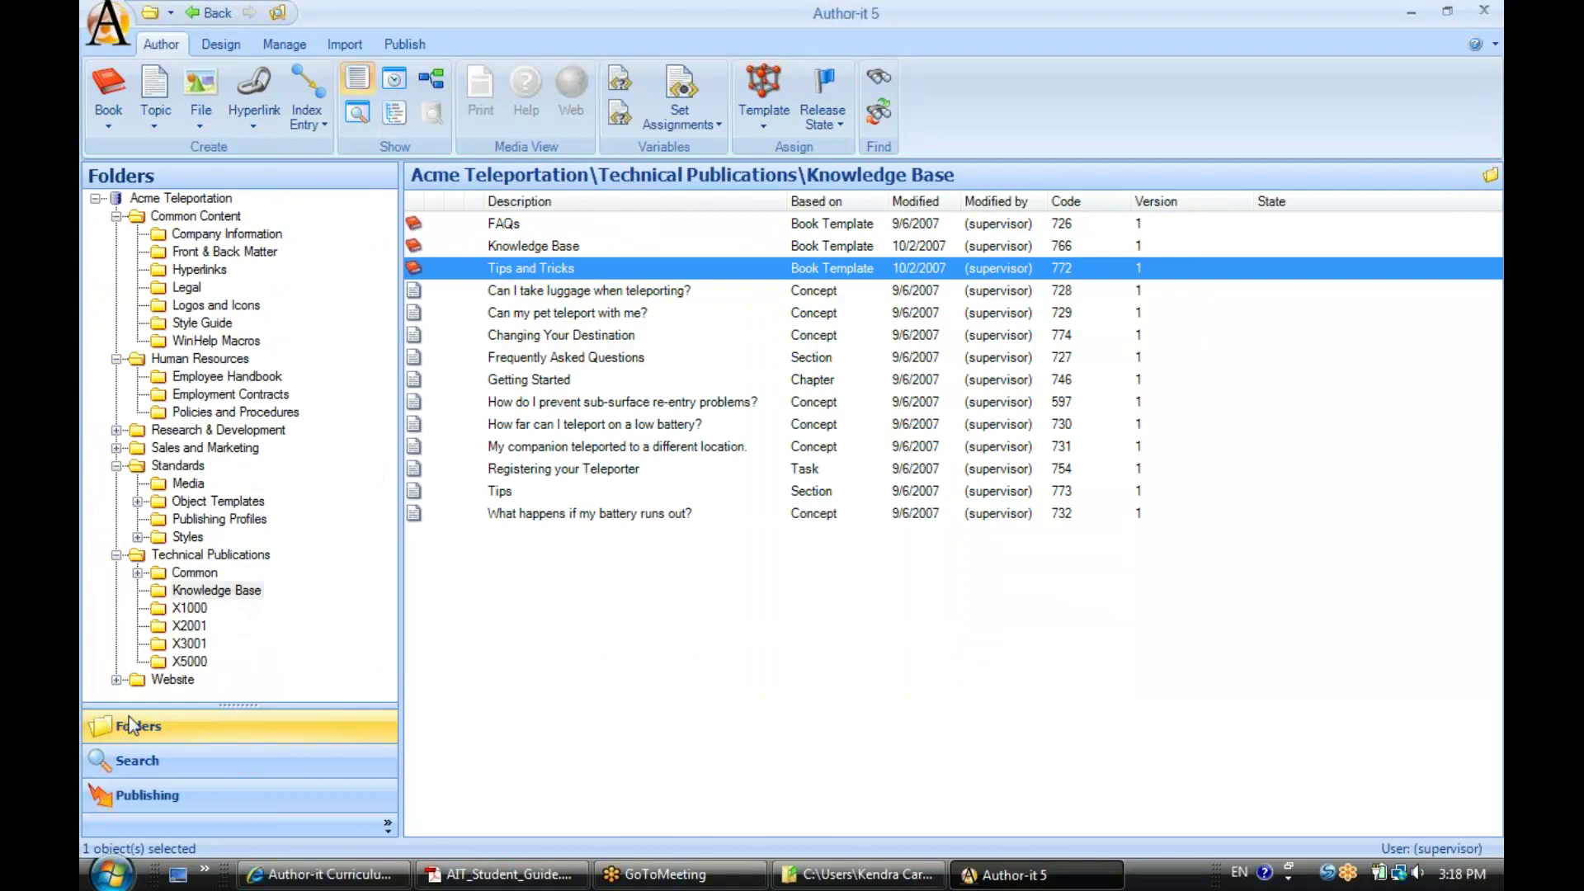
{"action": "left_click", "coordinate": [179, 611]}
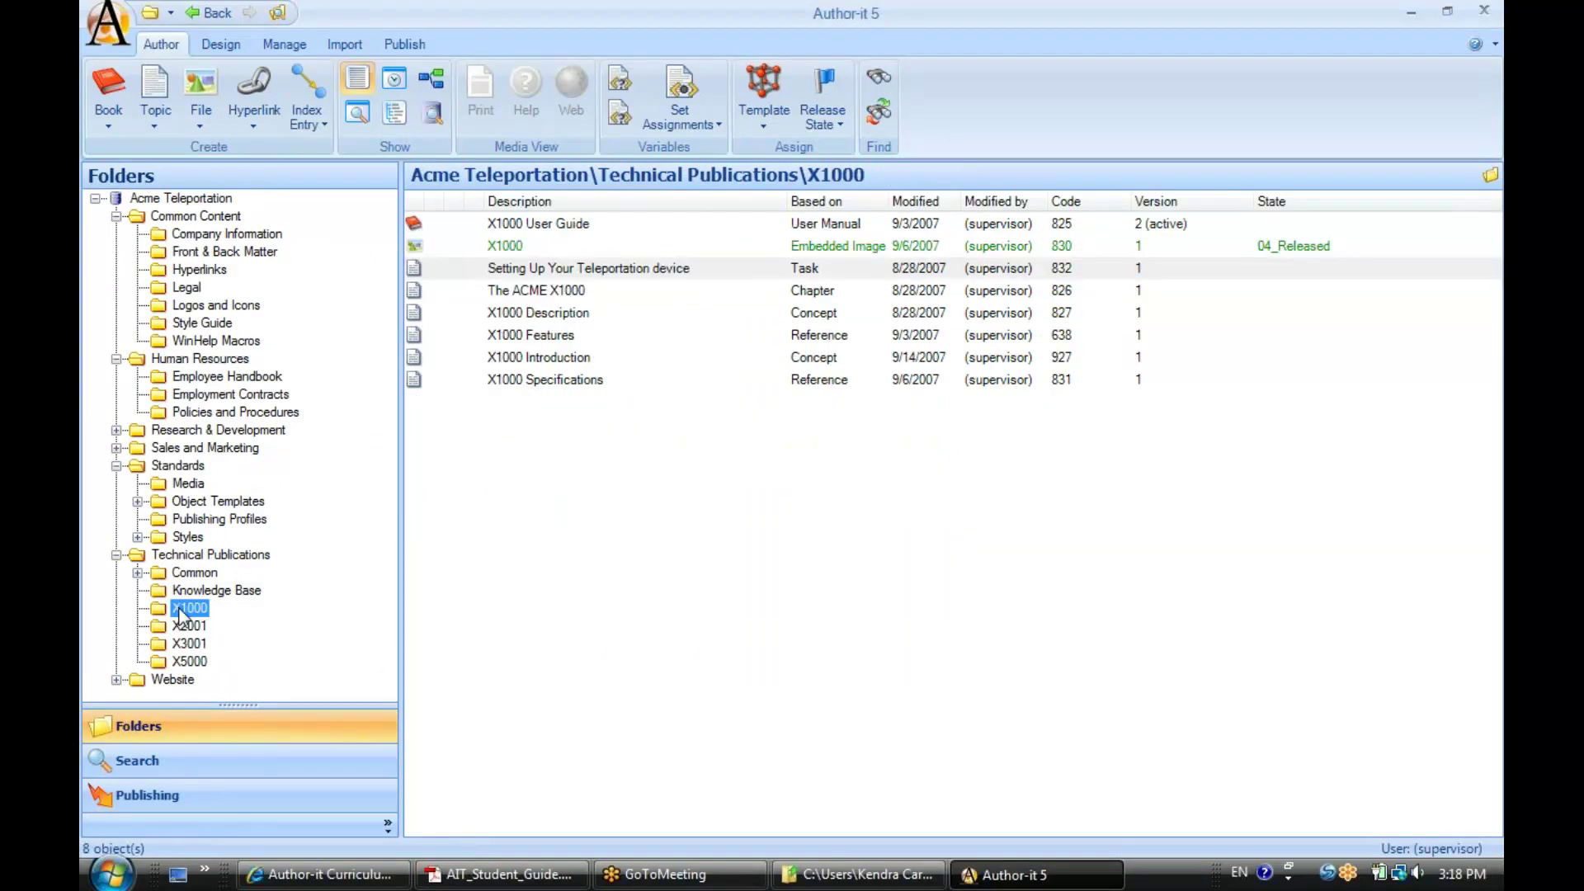
{"action": "left_click", "coordinate": [498, 229]}
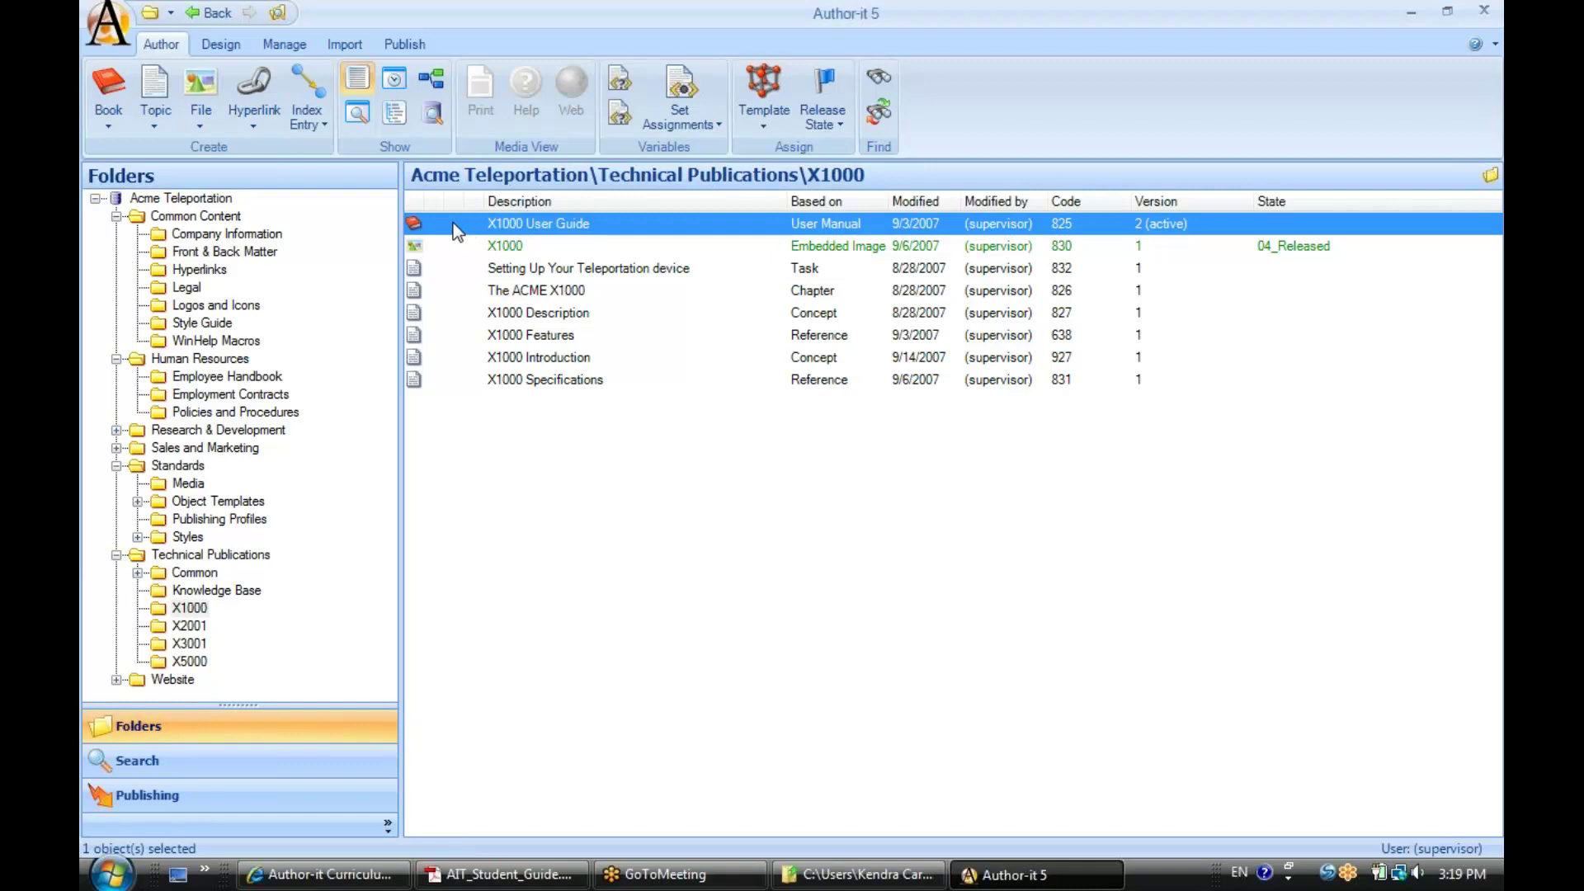
{"action": "right_click", "coordinate": [456, 232]}
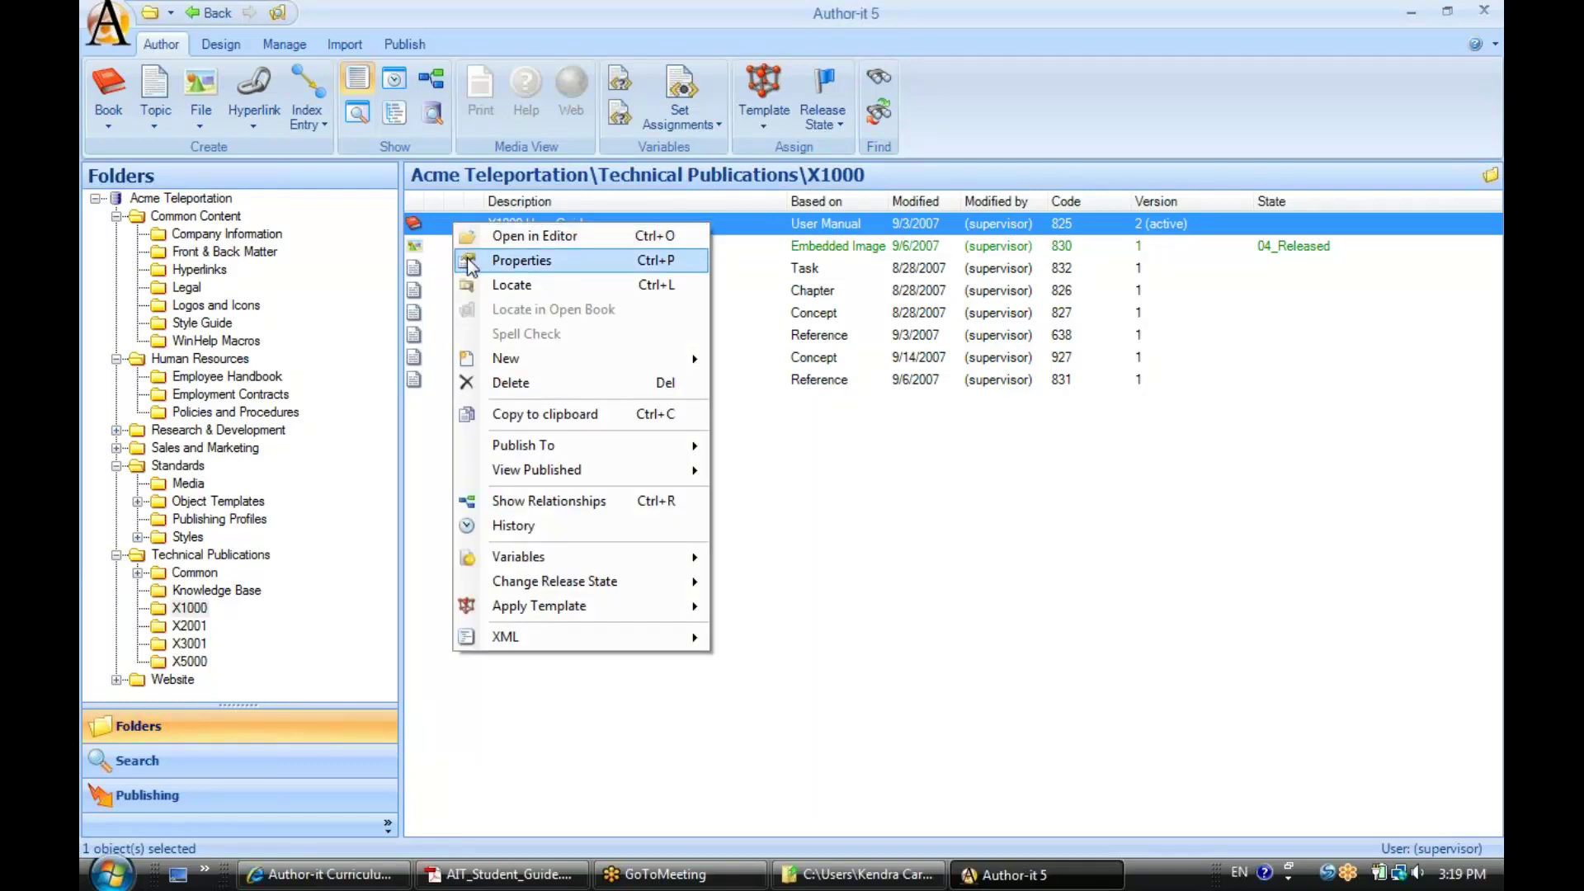
{"action": "left_click", "coordinate": [471, 261]}
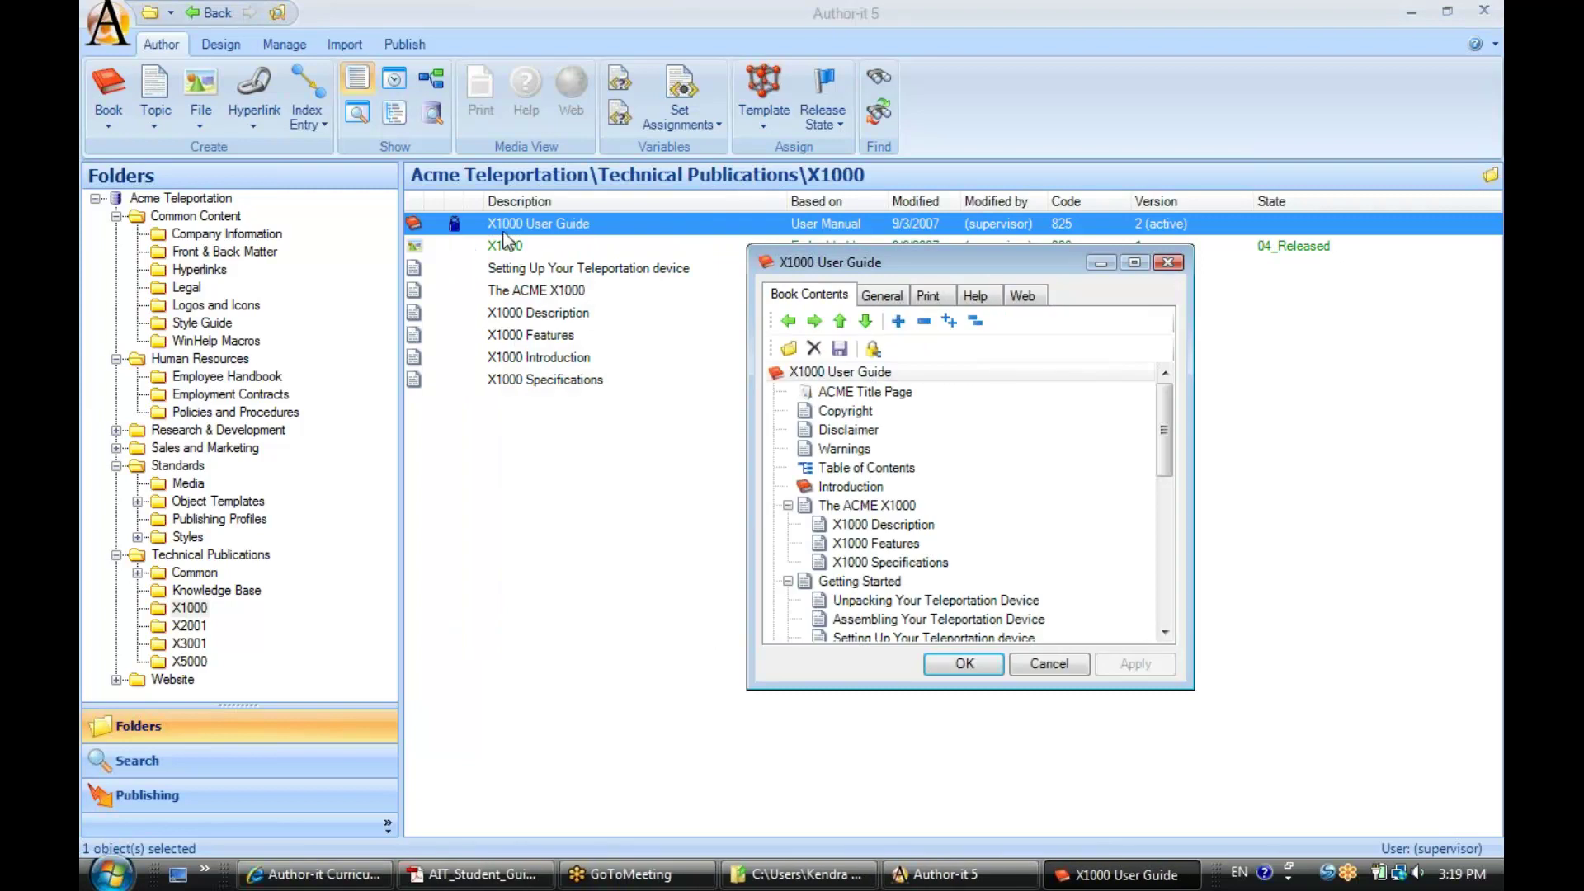
Review the General, Print, Help and Web properties and the contents of the X1000 User Guide, and close its properties.
{"action": "left_click_drag", "start_coordinate": [916, 263], "coordinate": [883, 267]}
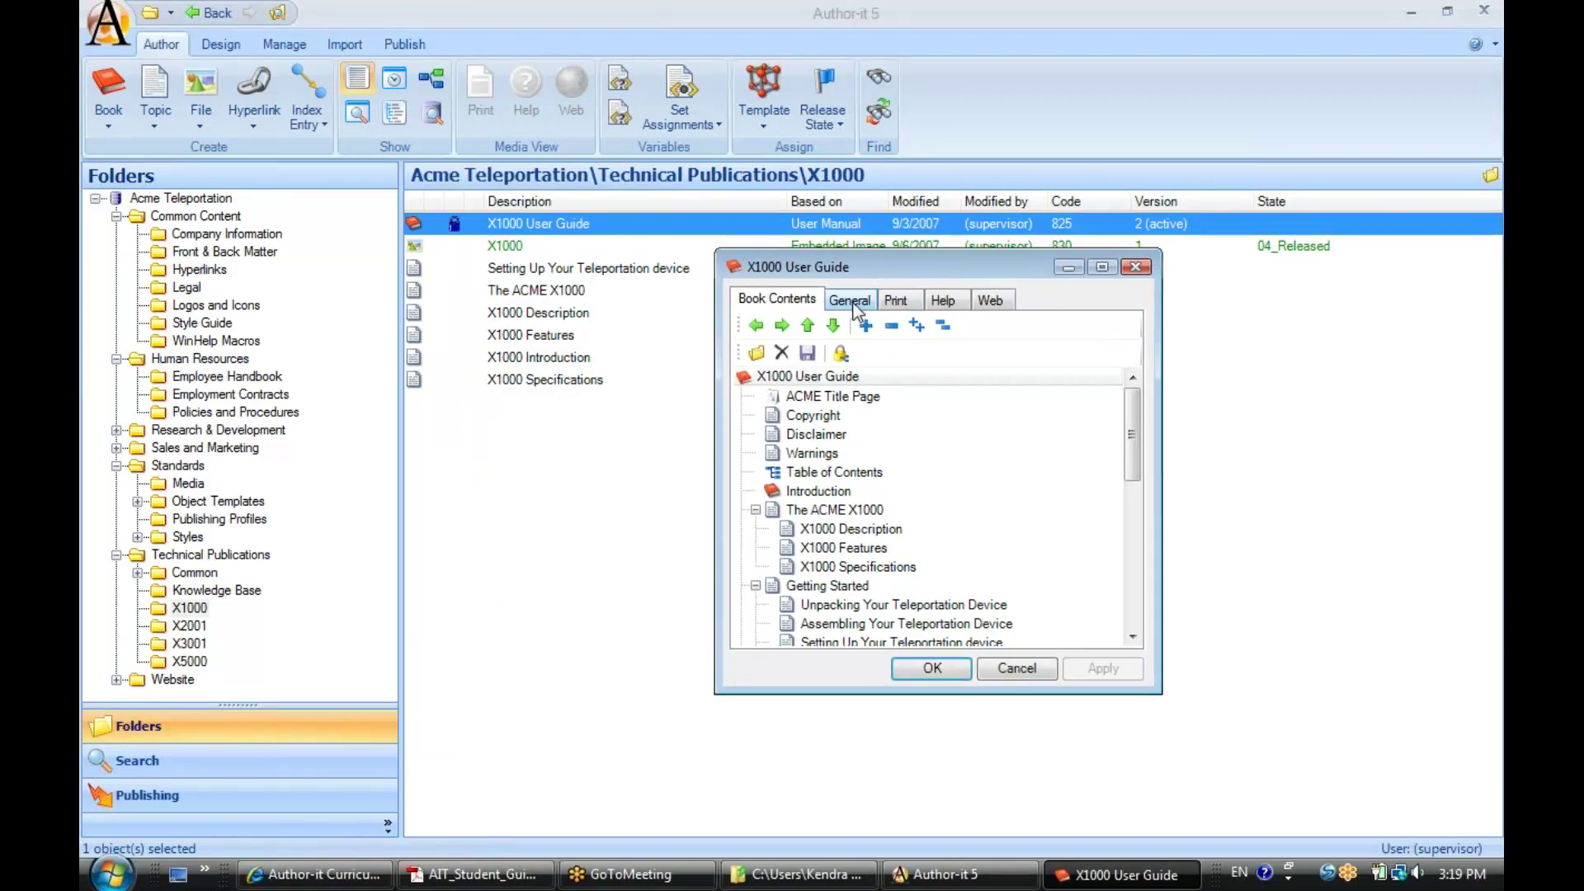
{"action": "left_click", "coordinate": [852, 303]}
{"action": "left_click", "coordinate": [900, 301]}
{"action": "left_click", "coordinate": [942, 302]}
{"action": "left_click", "coordinate": [987, 303]}
{"action": "left_click", "coordinate": [940, 301]}
{"action": "left_click", "coordinate": [896, 301]}
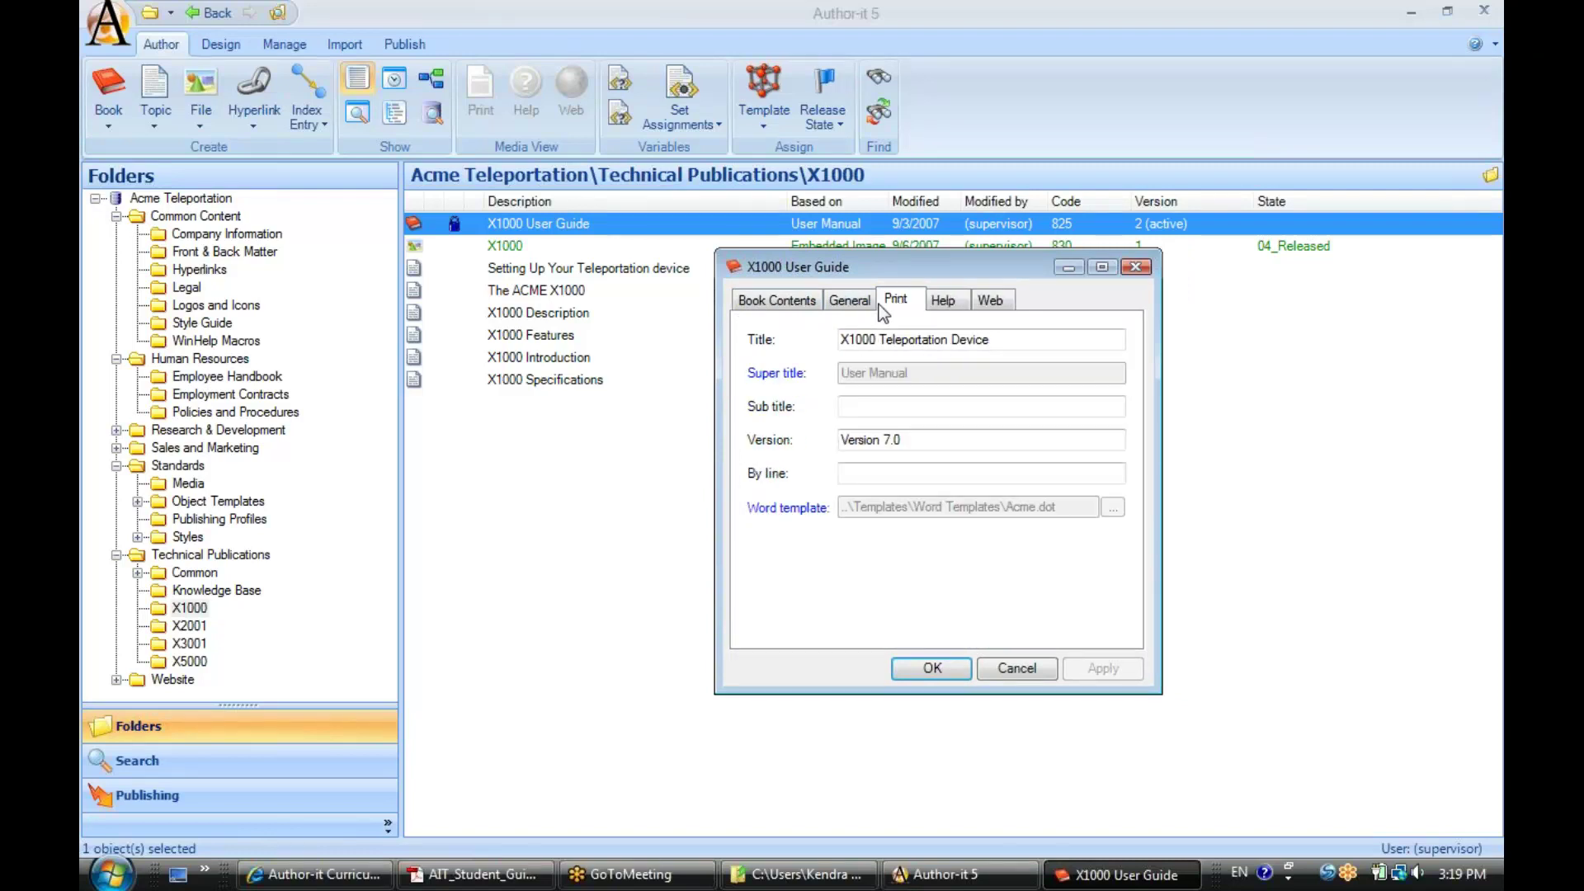
{"action": "left_click", "coordinate": [852, 302]}
{"action": "left_click", "coordinate": [810, 302]}
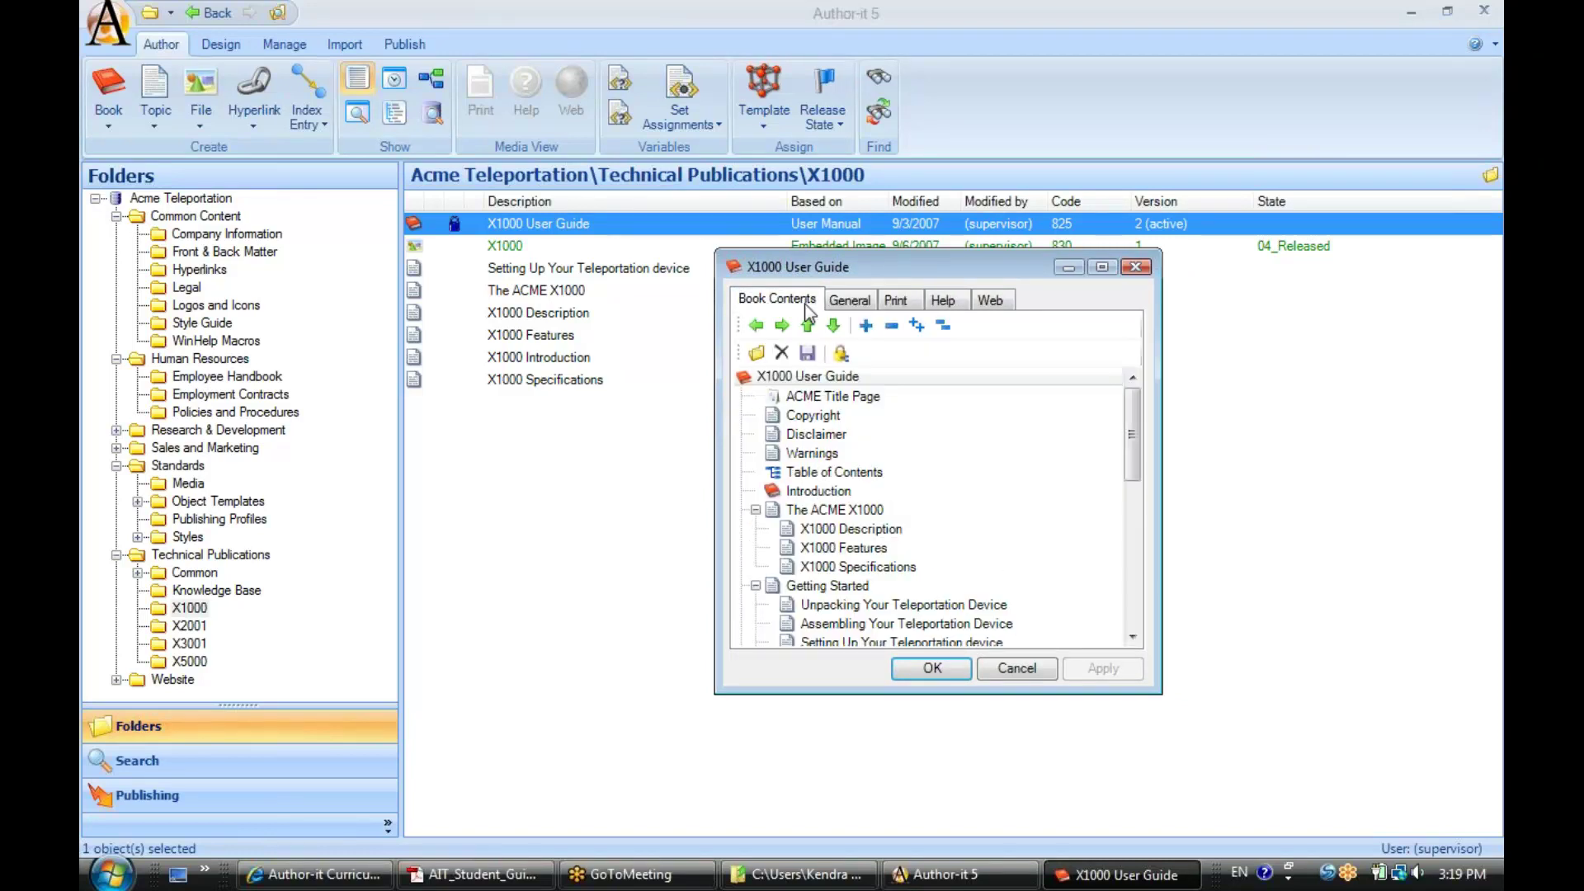
{"action": "left_click", "coordinate": [929, 668]}
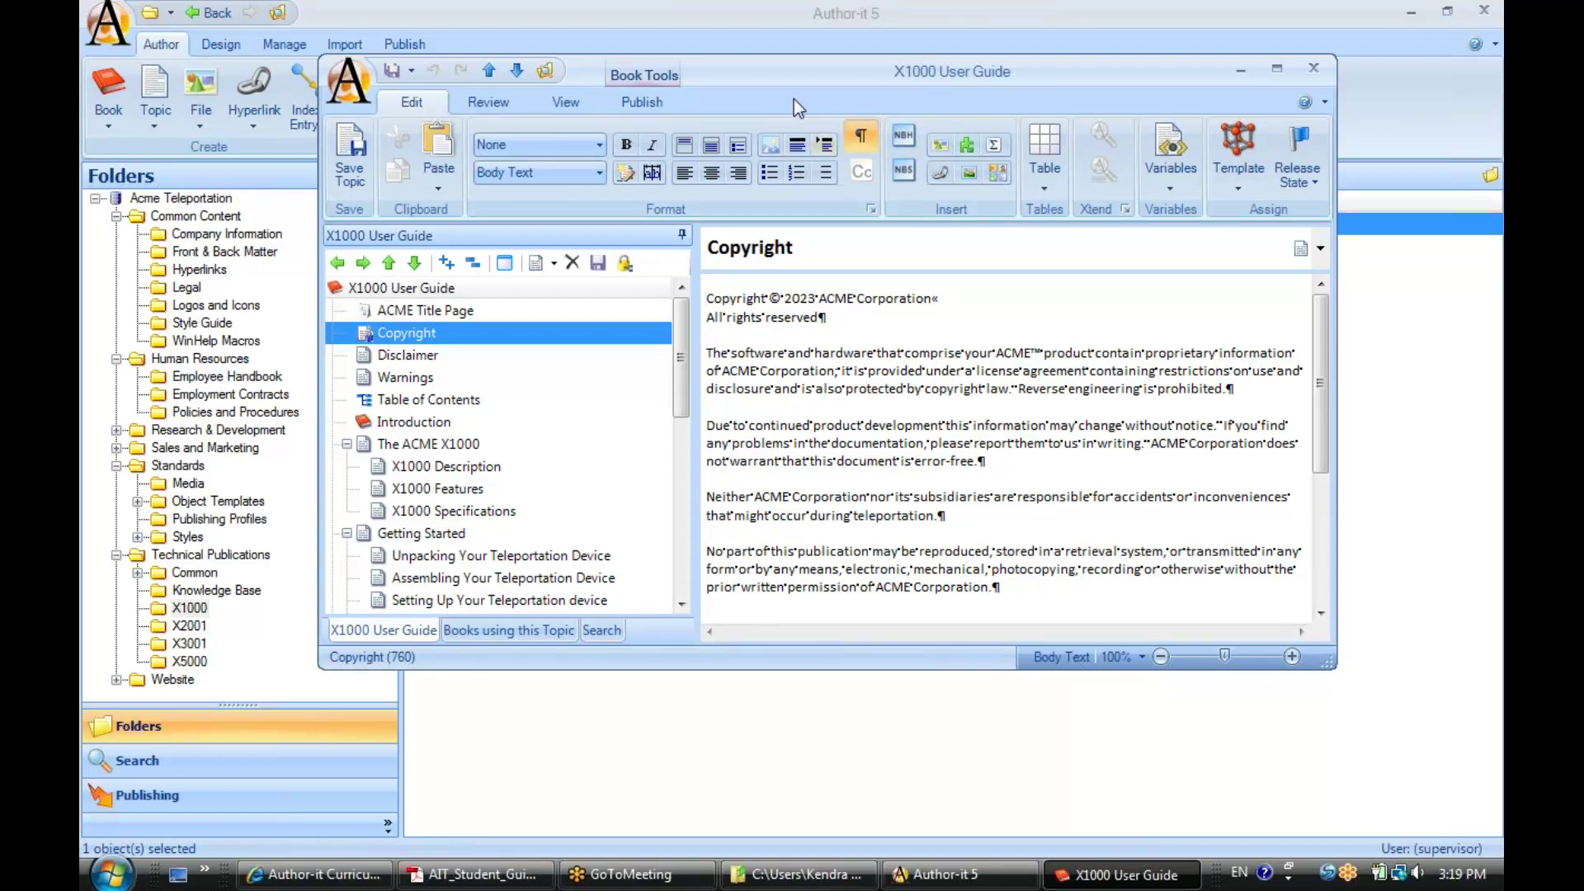
Enlarge the X1000 User Guide's editor window and display the book's publishing options.
{"action": "left_click_drag", "start_coordinate": [777, 77], "coordinate": [736, 91]}
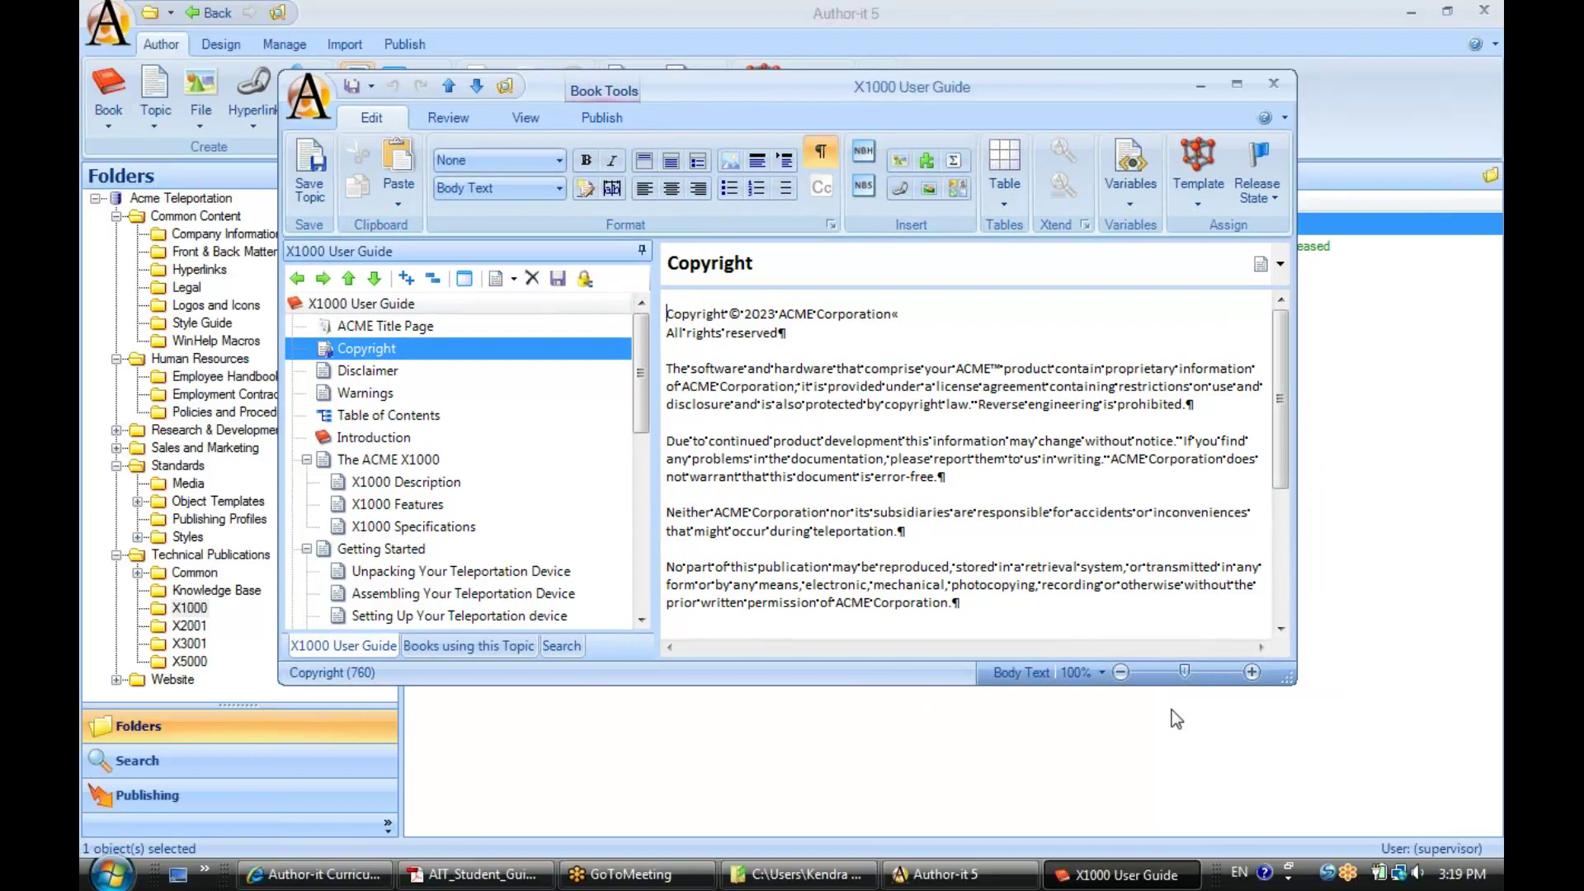
{"action": "left_click_drag", "start_coordinate": [1284, 680], "coordinate": [1412, 798]}
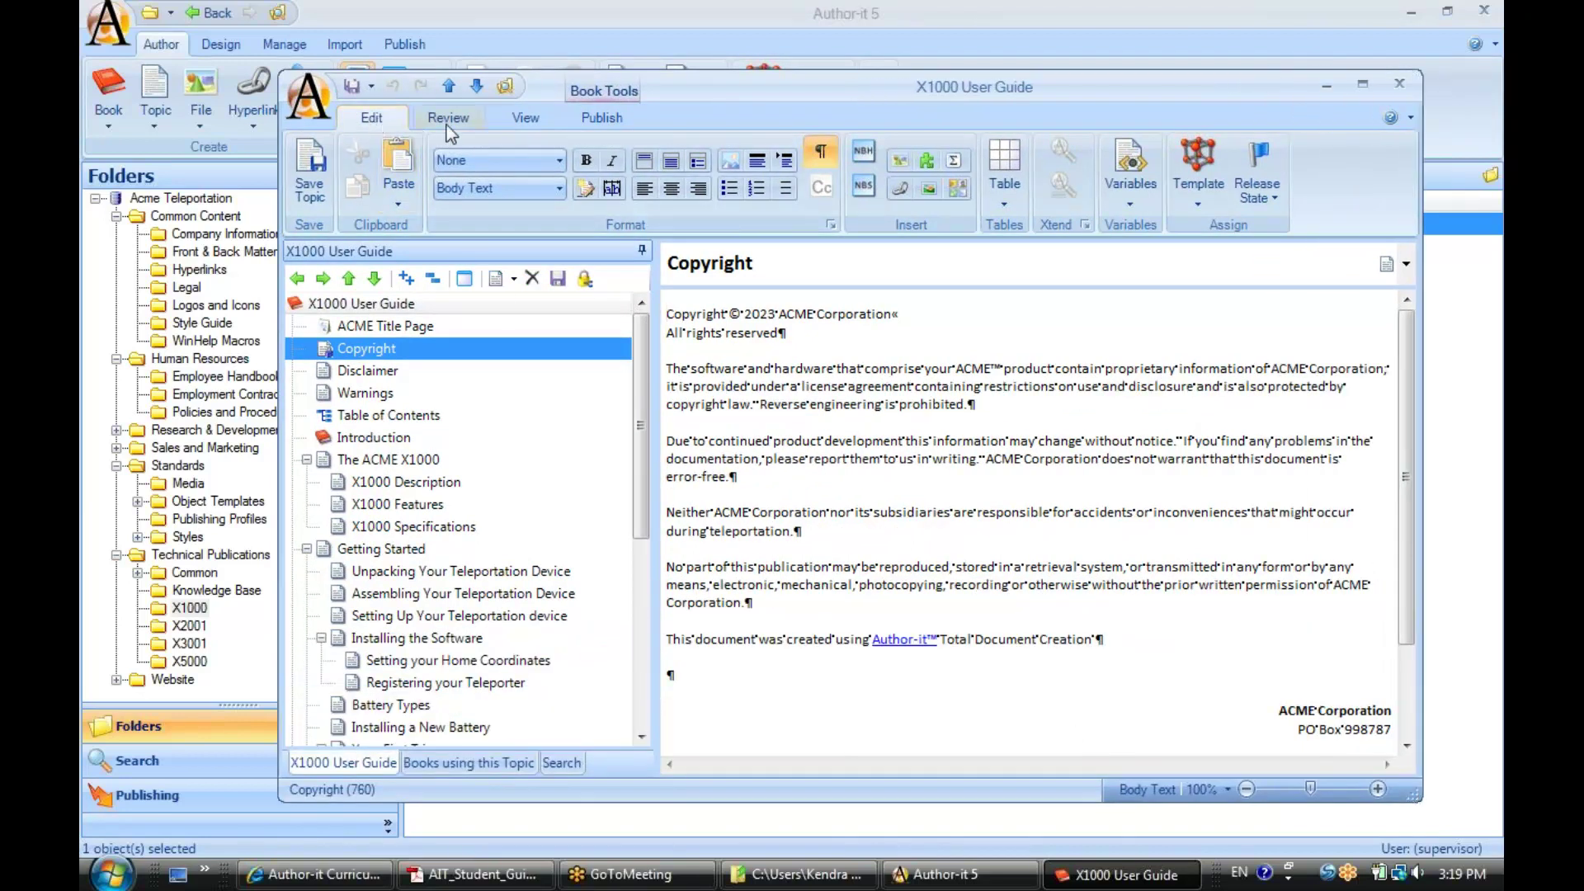
{"action": "left_click", "coordinate": [602, 120]}
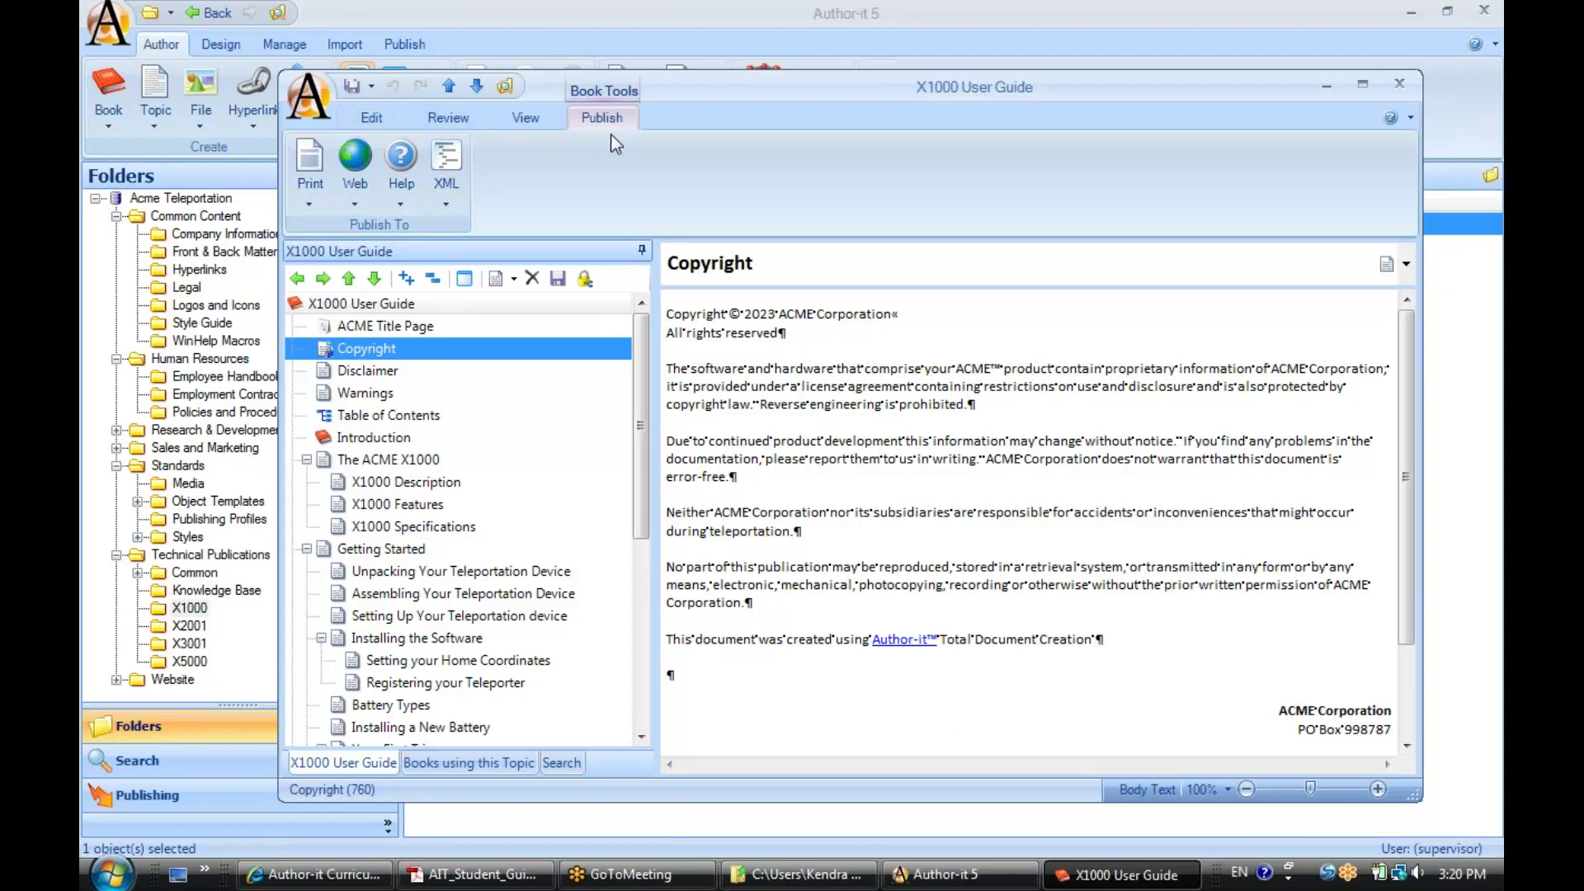
{"action": "left_click_drag", "start_coordinate": [734, 86], "coordinate": [781, 78]}
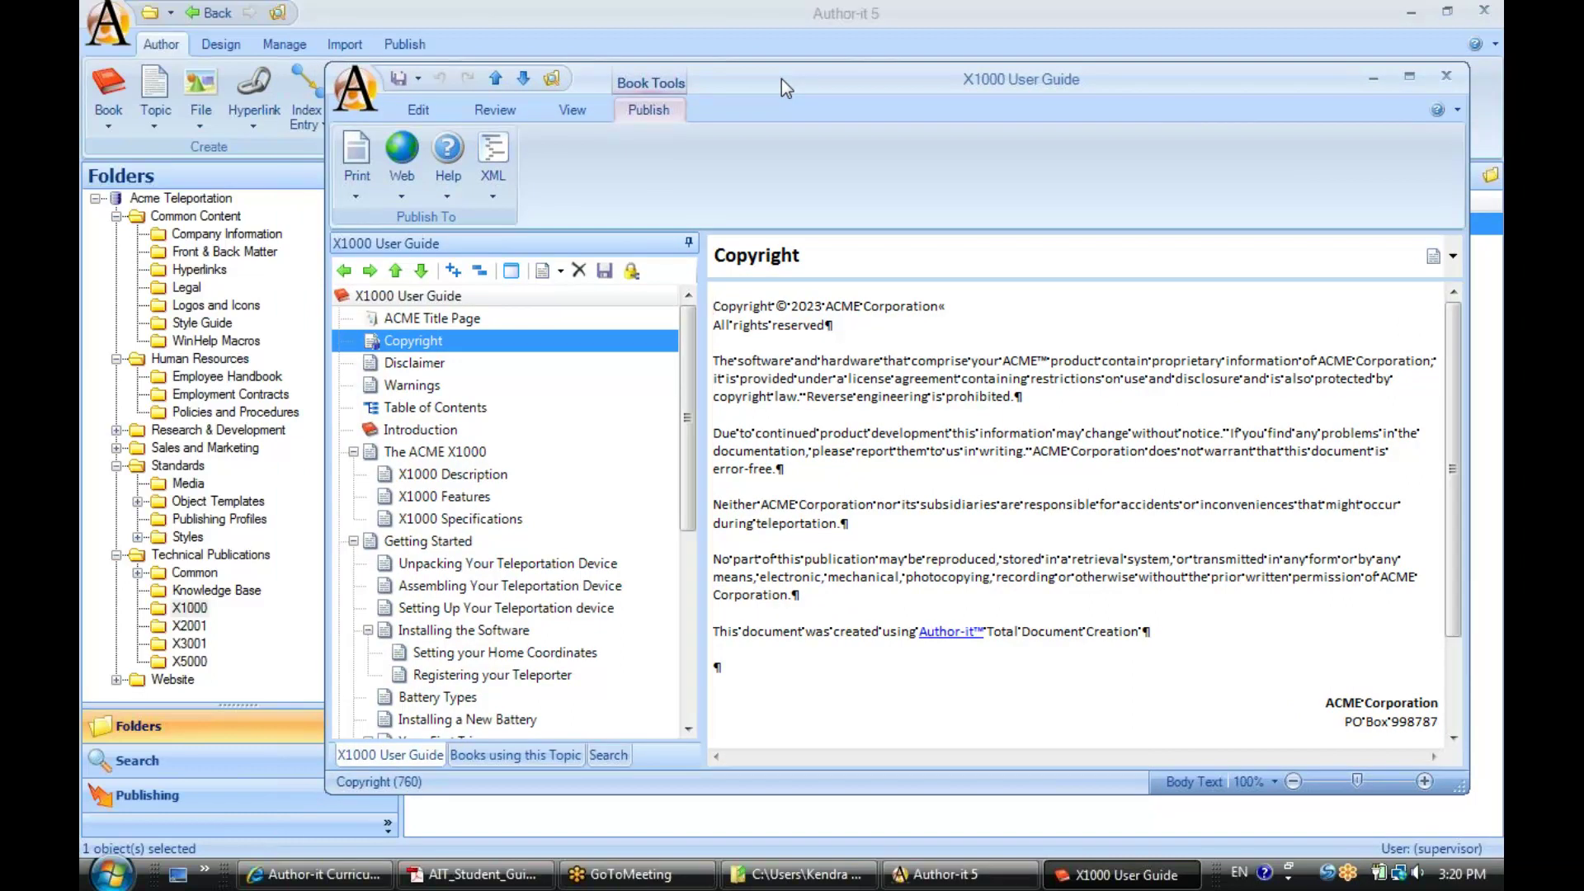
Publish the X1000 User Guide as a Word document and follow the publishing progress until it completes.
{"action": "left_click", "coordinate": [355, 188]}
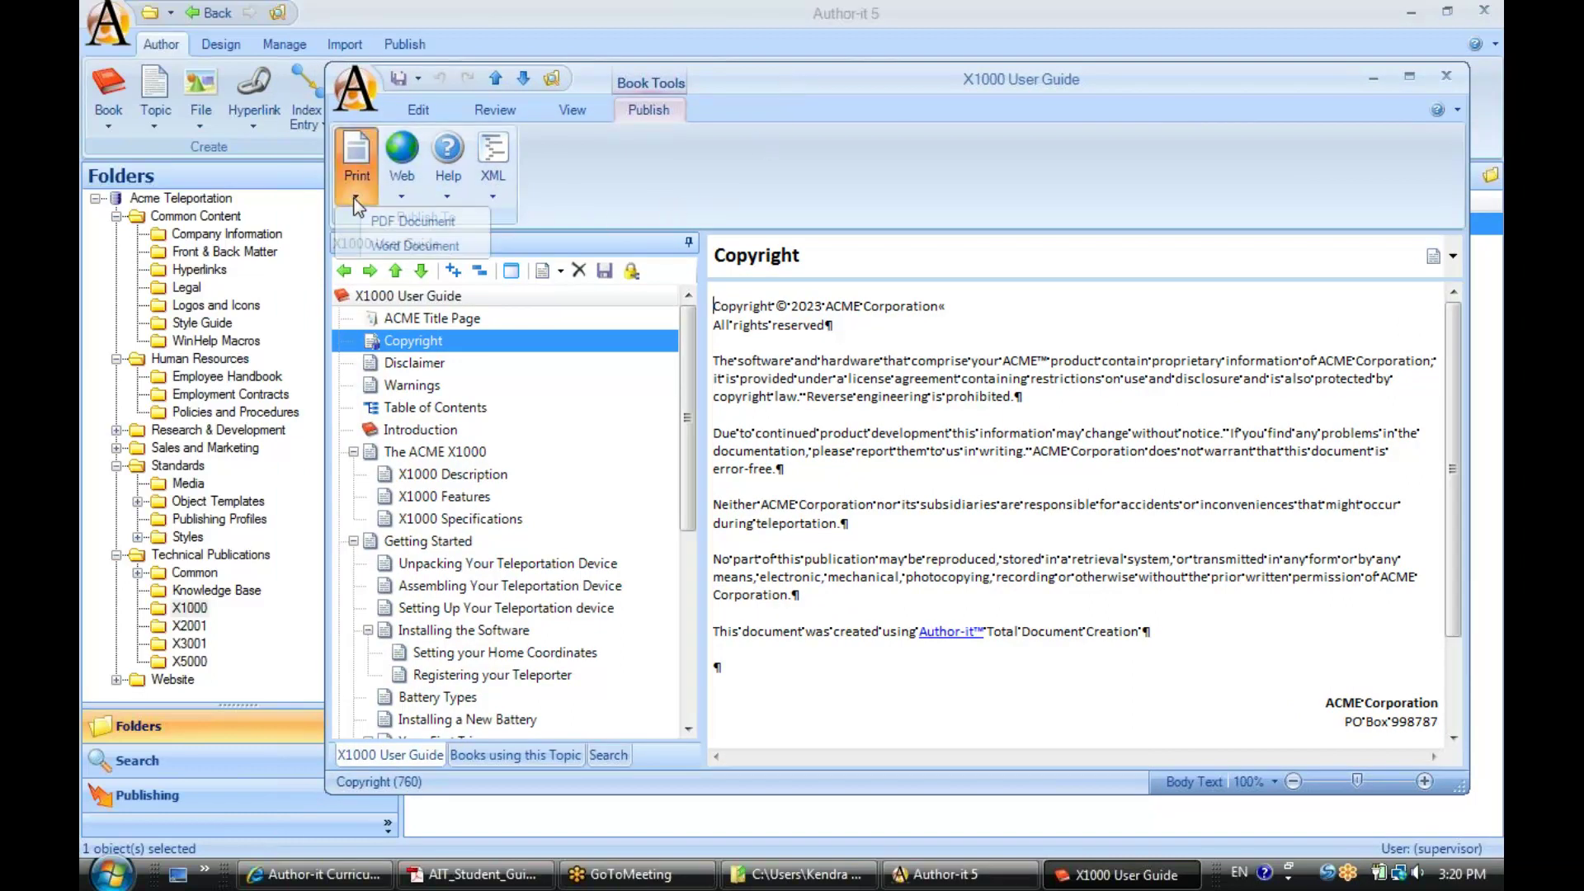
{"action": "left_click", "coordinate": [379, 247]}
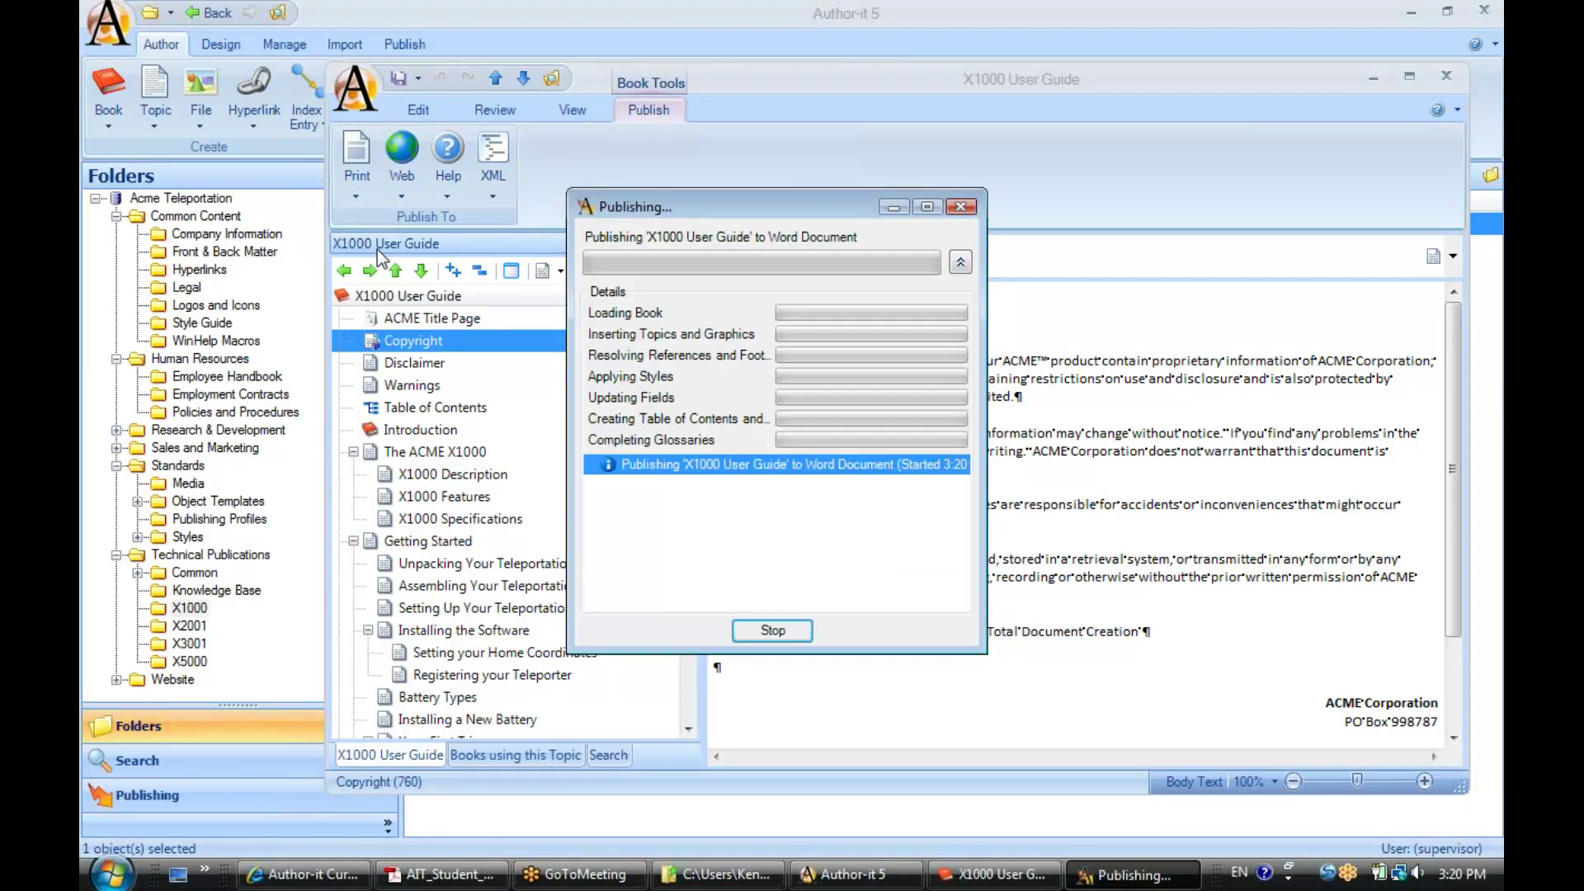
{"action": "left_click_drag", "start_coordinate": [759, 206], "coordinate": [1077, 159]}
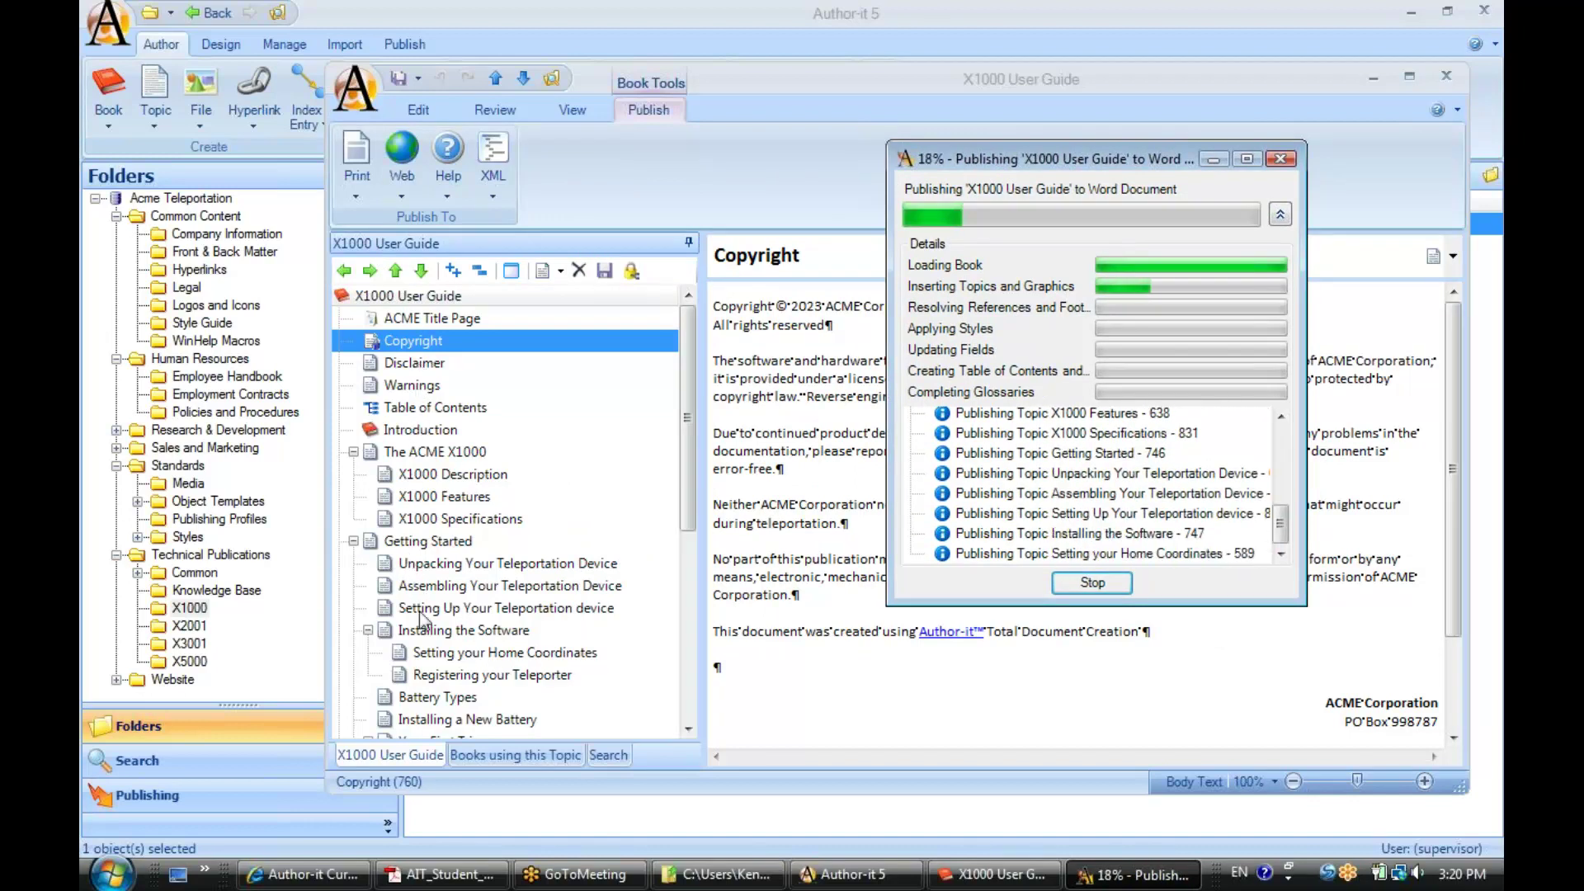
{"action": "left_click_drag", "start_coordinate": [685, 495], "coordinate": [670, 691]}
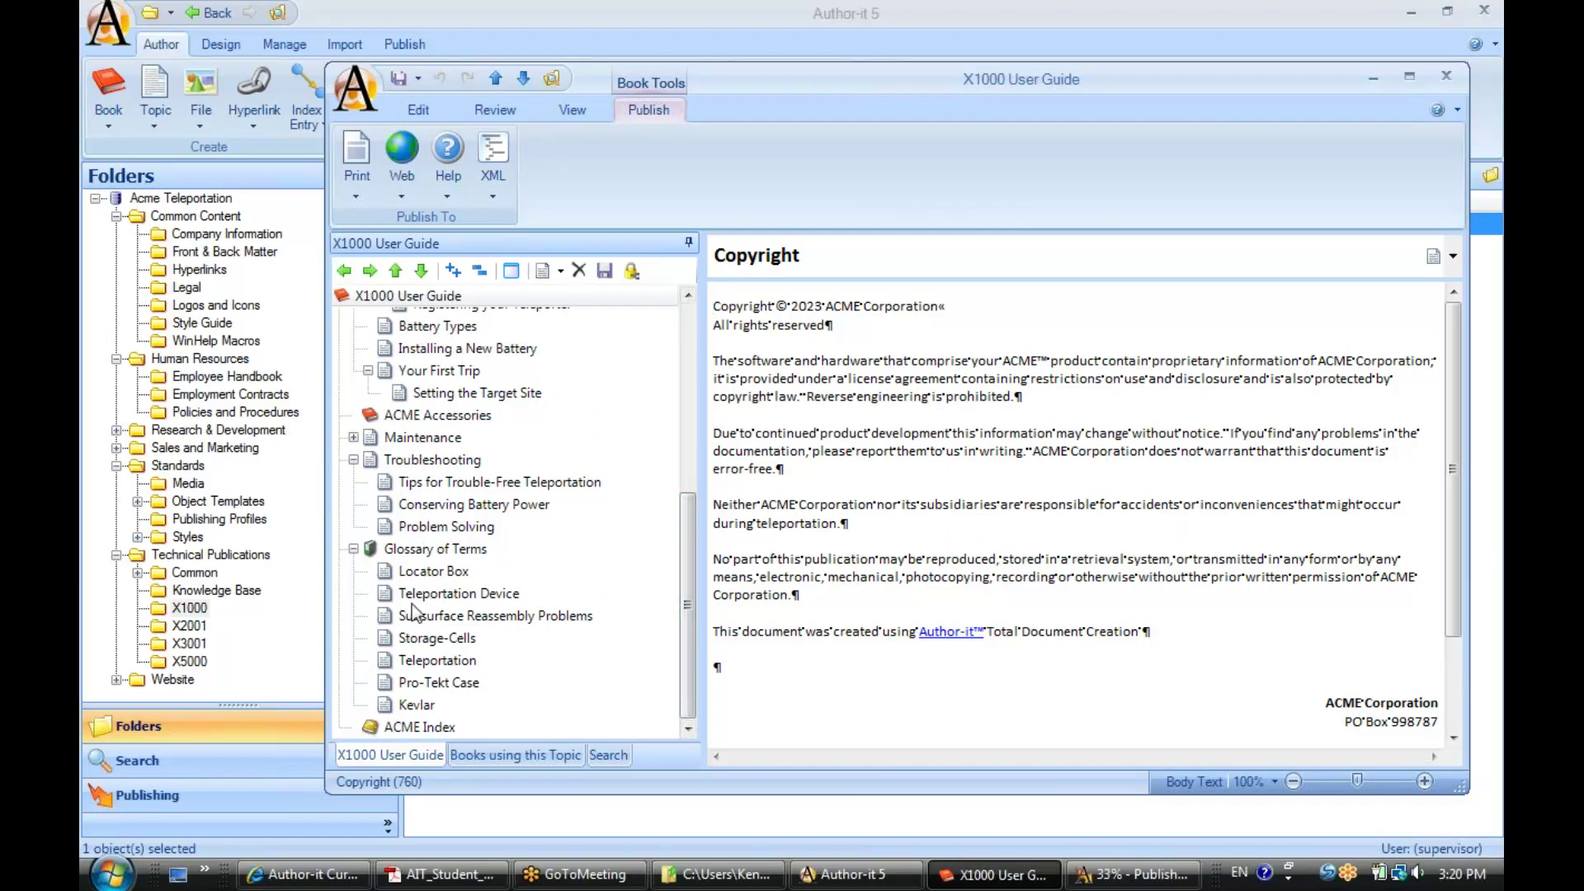
{"action": "left_click", "coordinate": [1146, 873]}
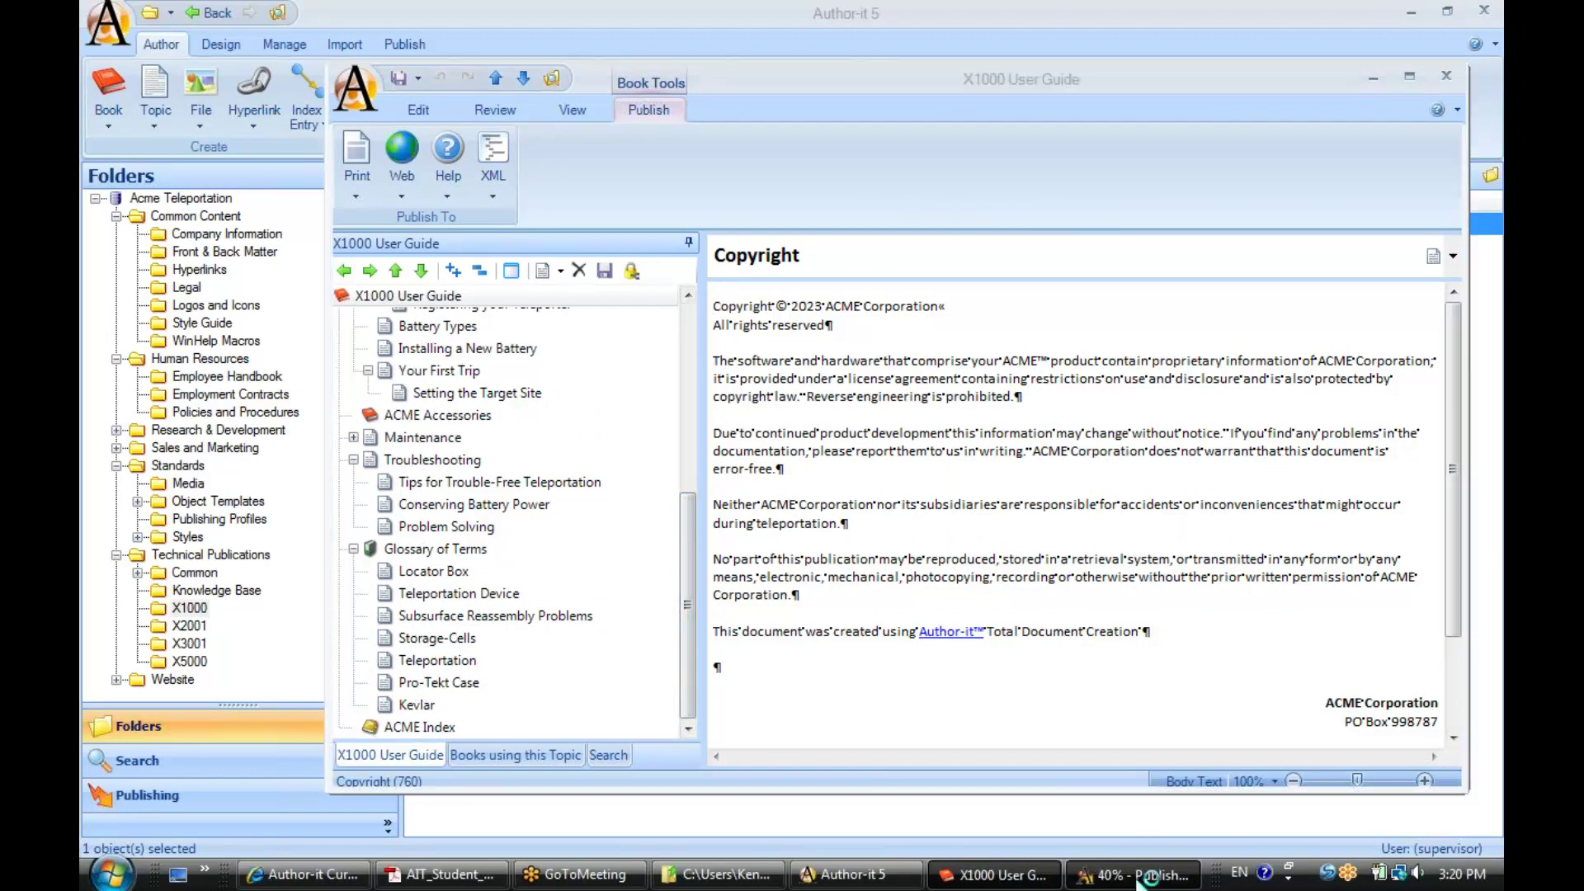
{"action": "left_click_drag", "start_coordinate": [1063, 157], "coordinate": [978, 147]}
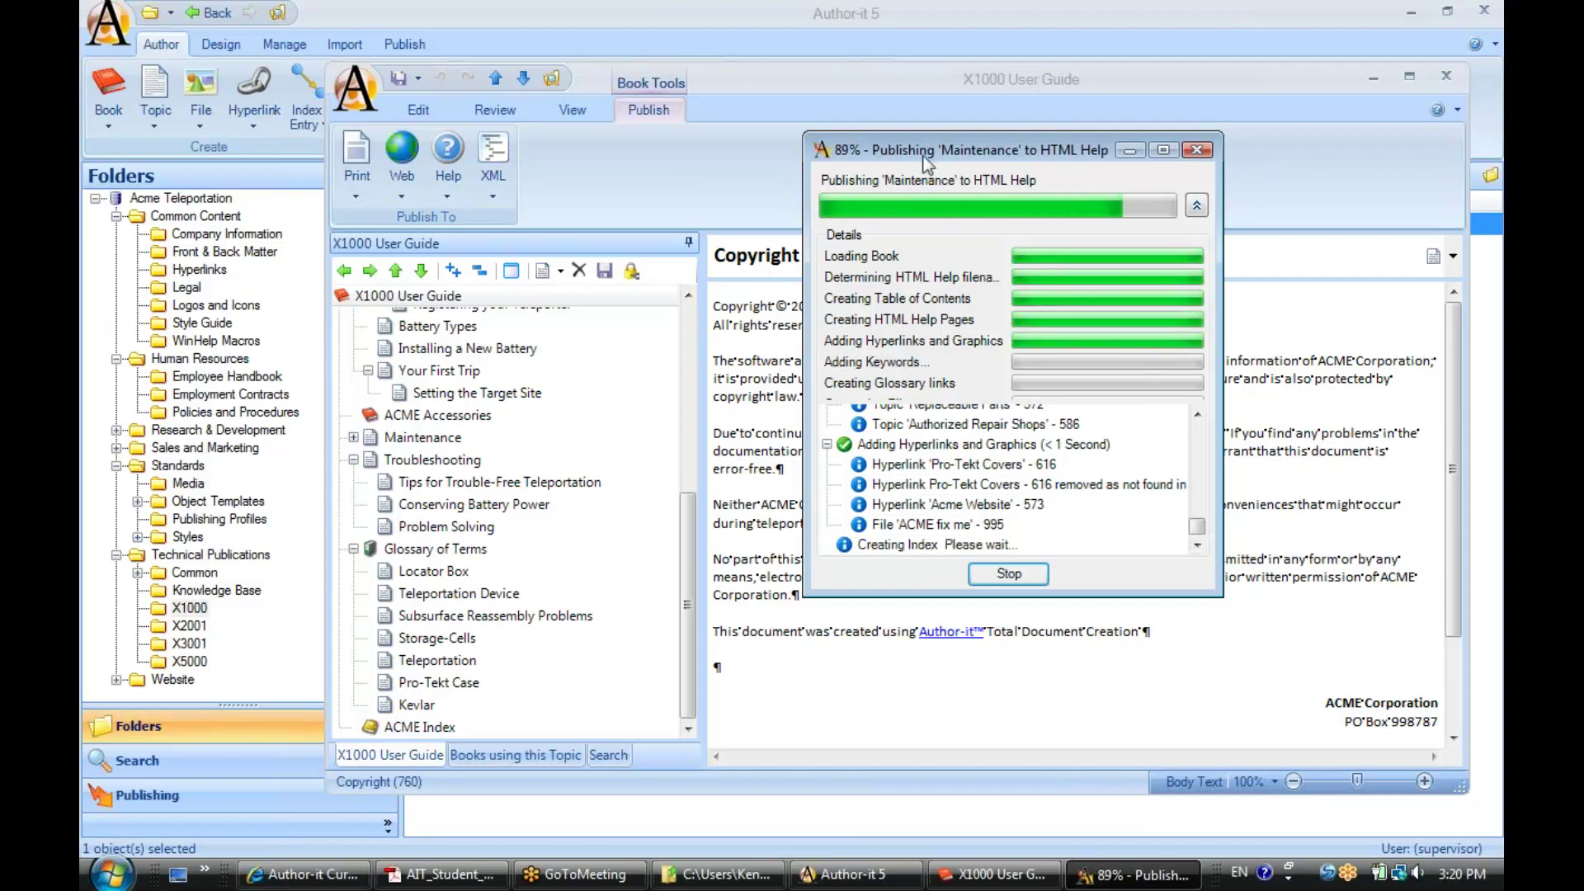
{"action": "left_click_drag", "start_coordinate": [921, 152], "coordinate": [990, 153]}
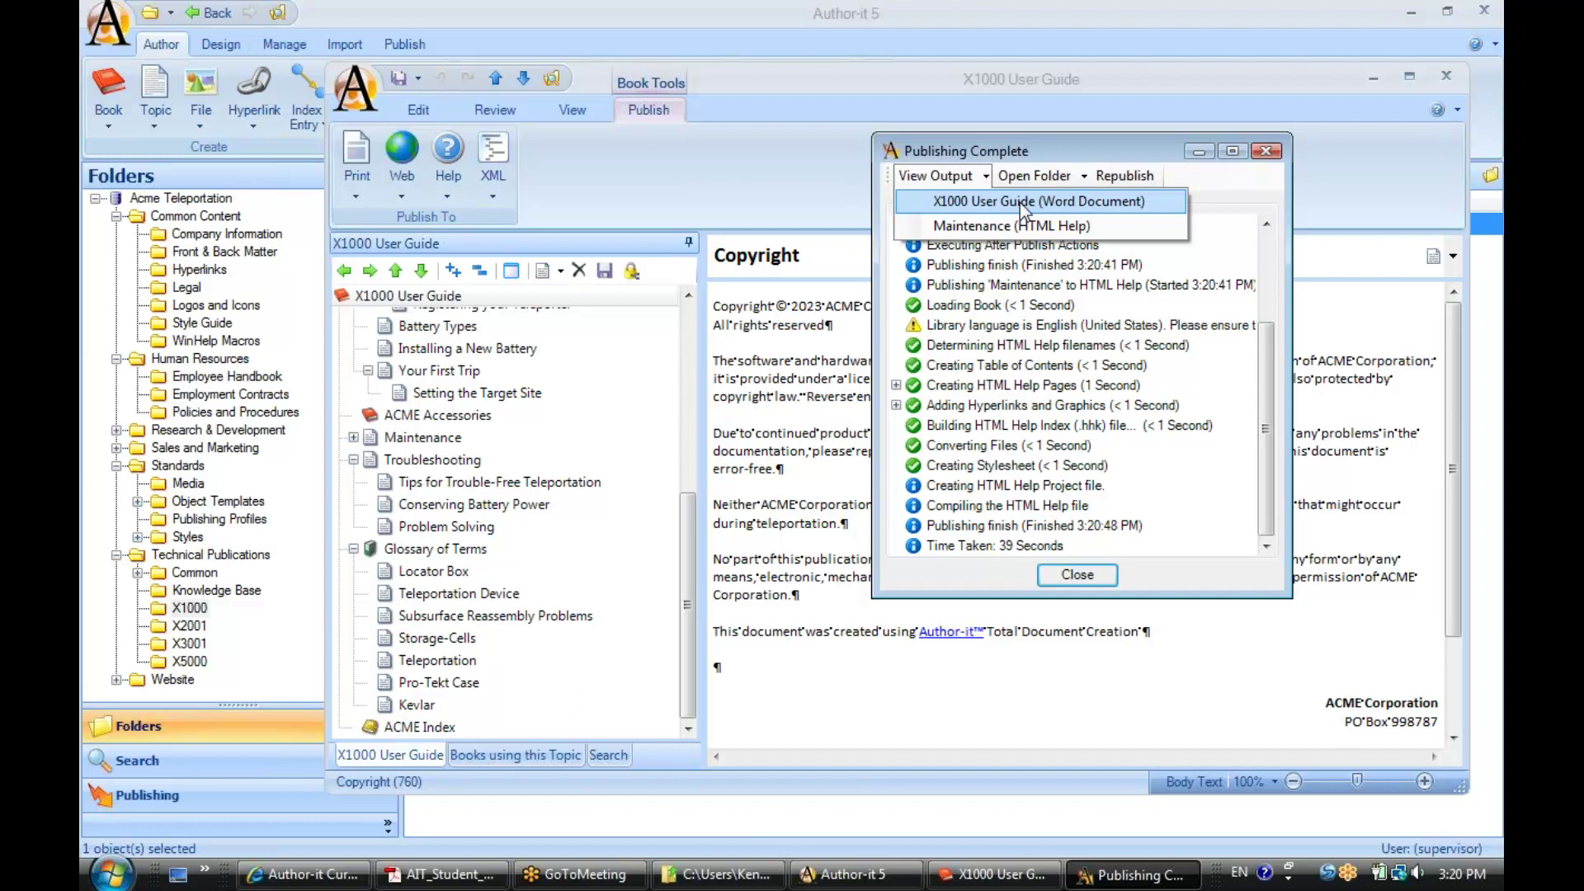
Open the published X1000 User Guide Word document and examine the levels of the entries on its Contents page.
{"action": "left_click", "coordinate": [1019, 201]}
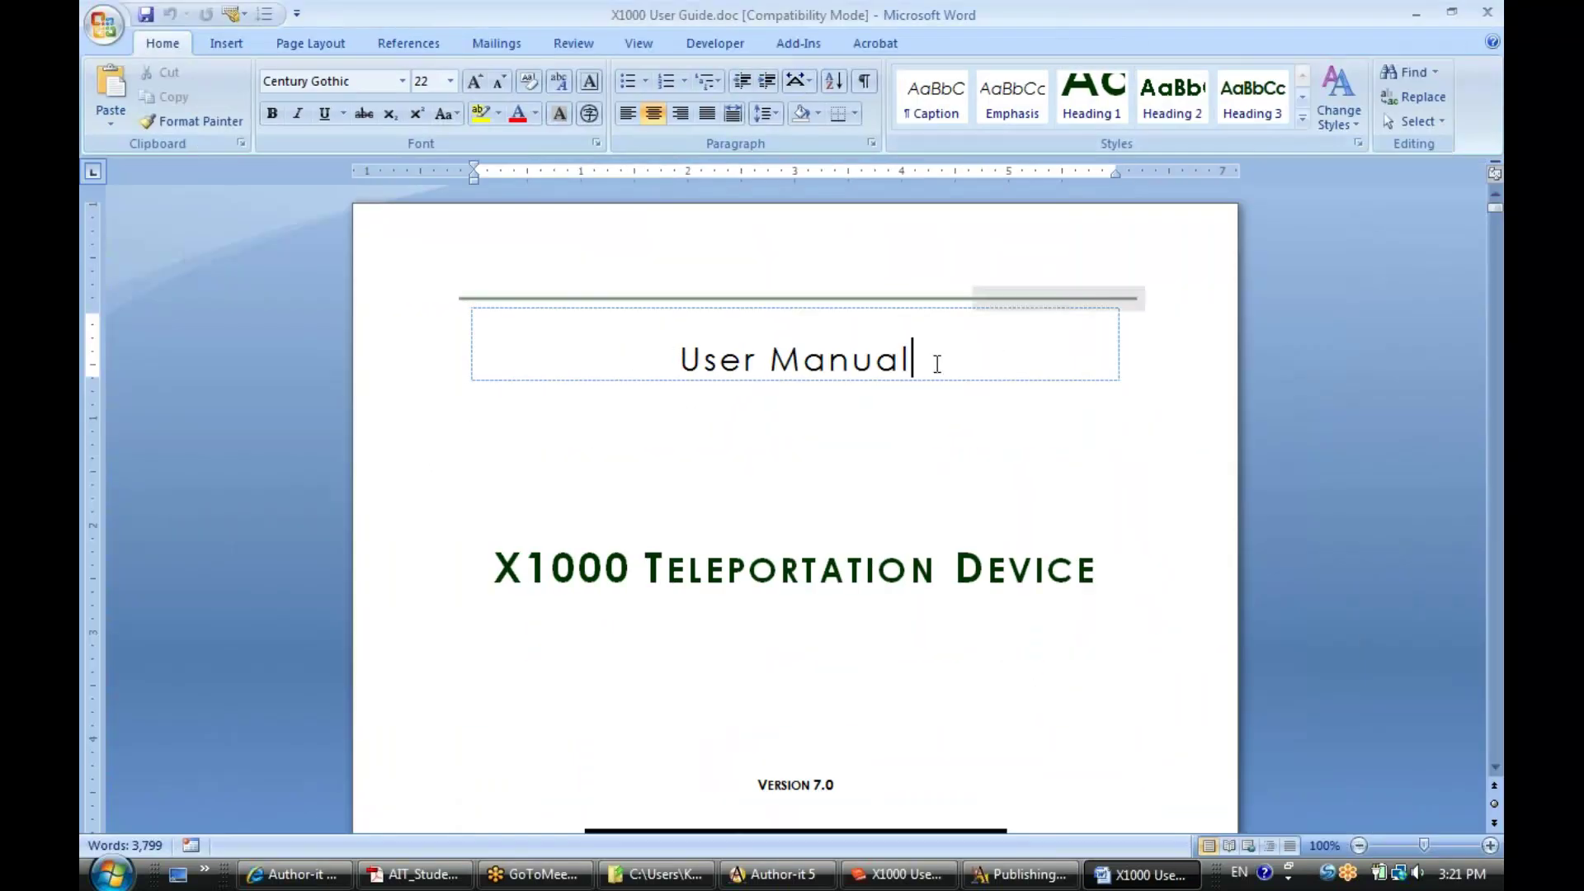
{"action": "key", "text": "Page_Down"}
{"action": "key", "text": "Page_Down"}
{"action": "key", "text": "Page_Down"}
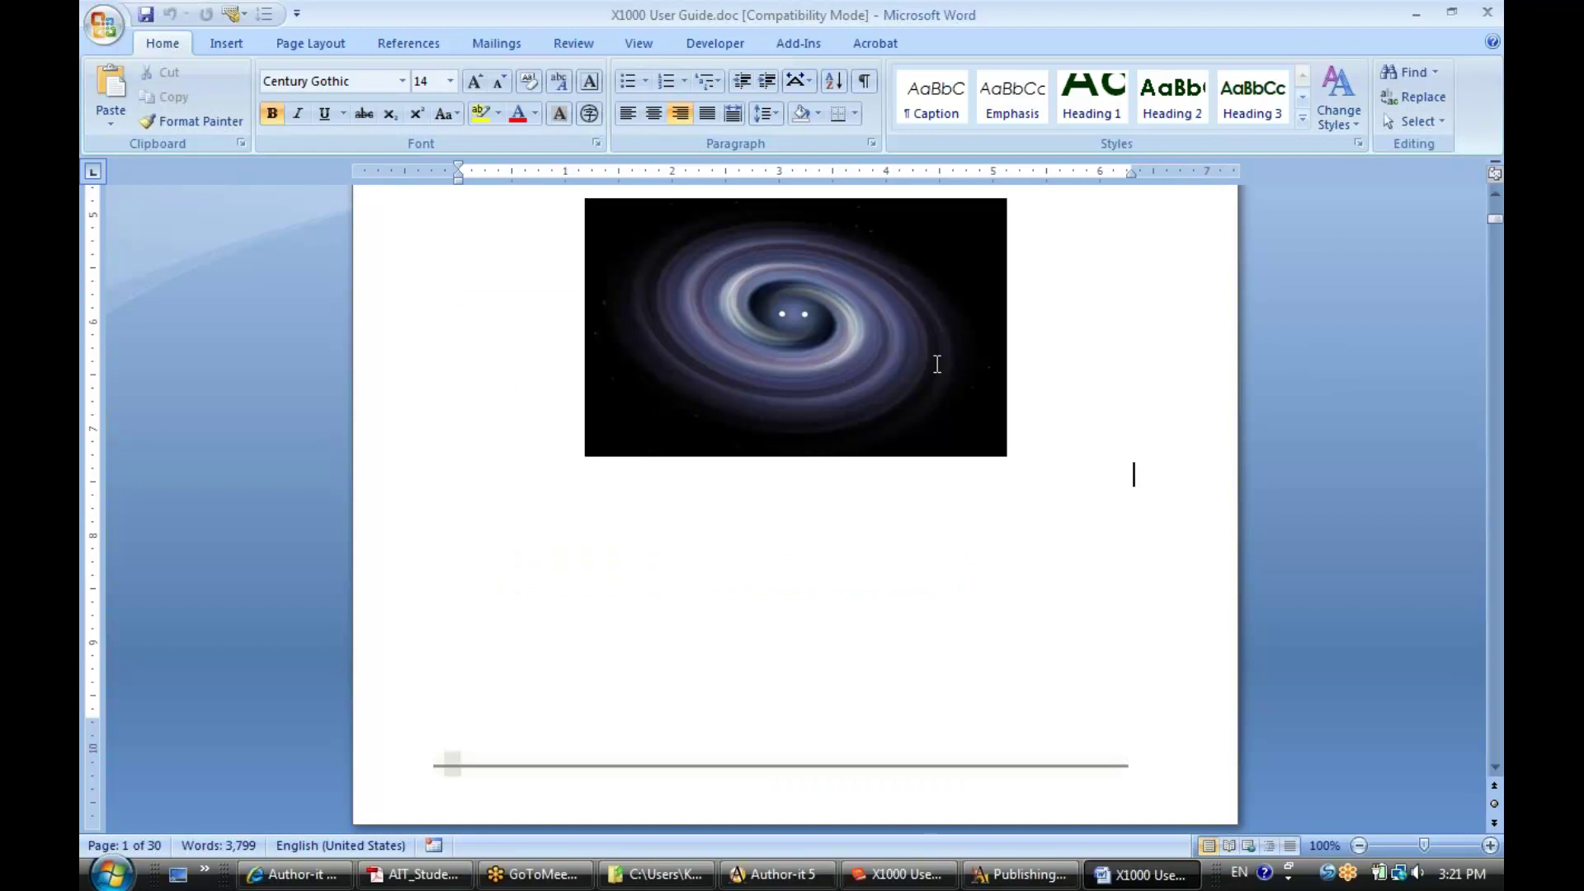
{"action": "key", "text": "Page_Down"}
{"action": "key", "text": "Page_Down"}
{"action": "key", "text": "Page_Down"}
{"action": "key", "text": "Page_Down"}
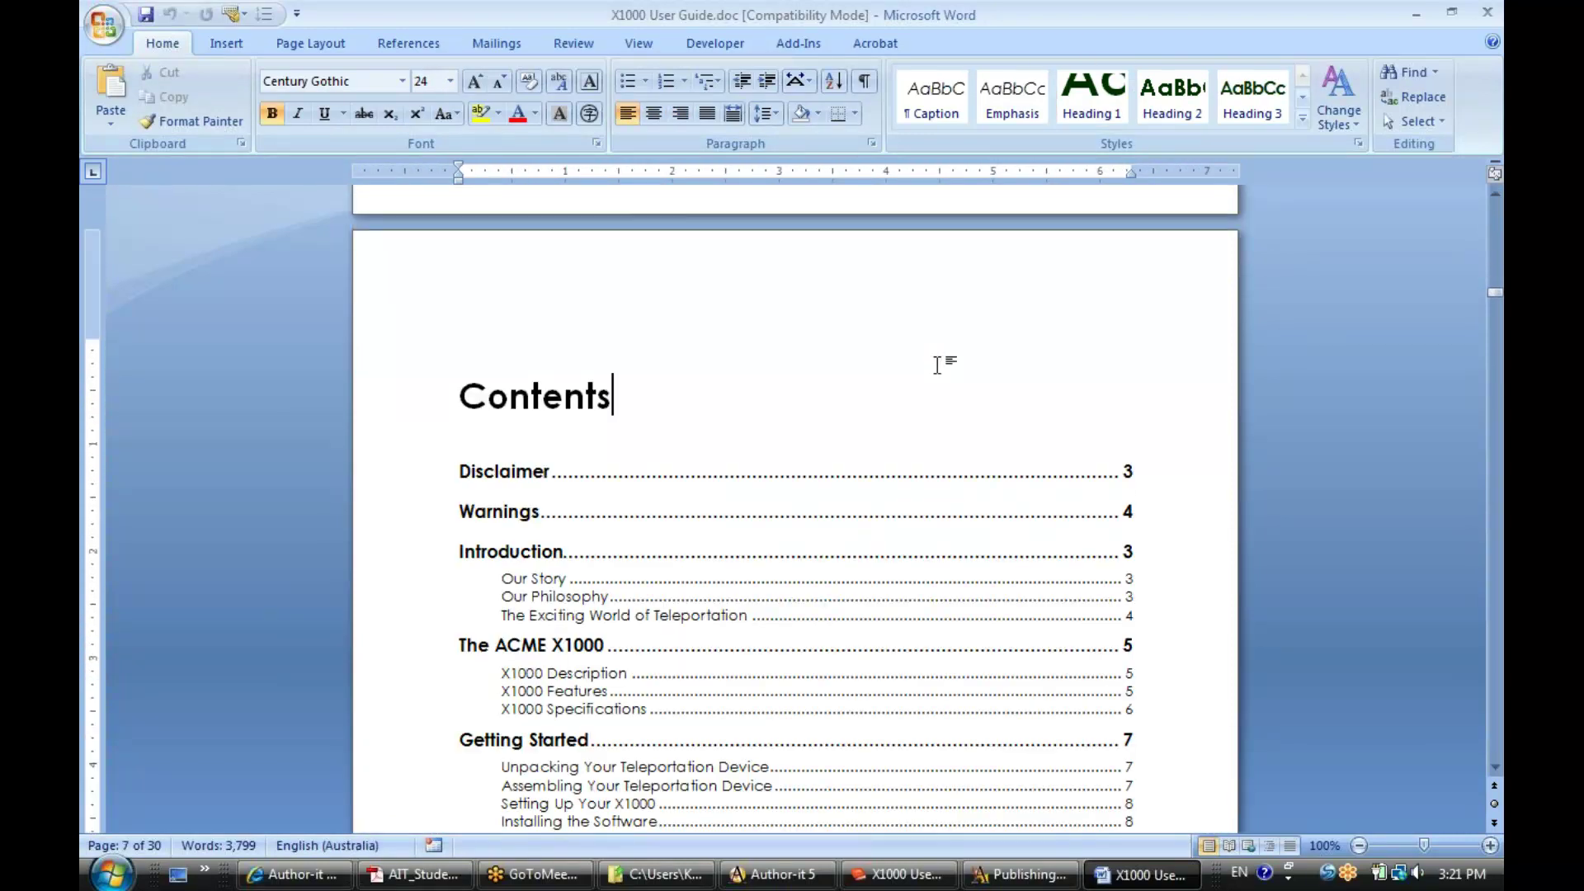
{"action": "left_click", "coordinate": [509, 471]}
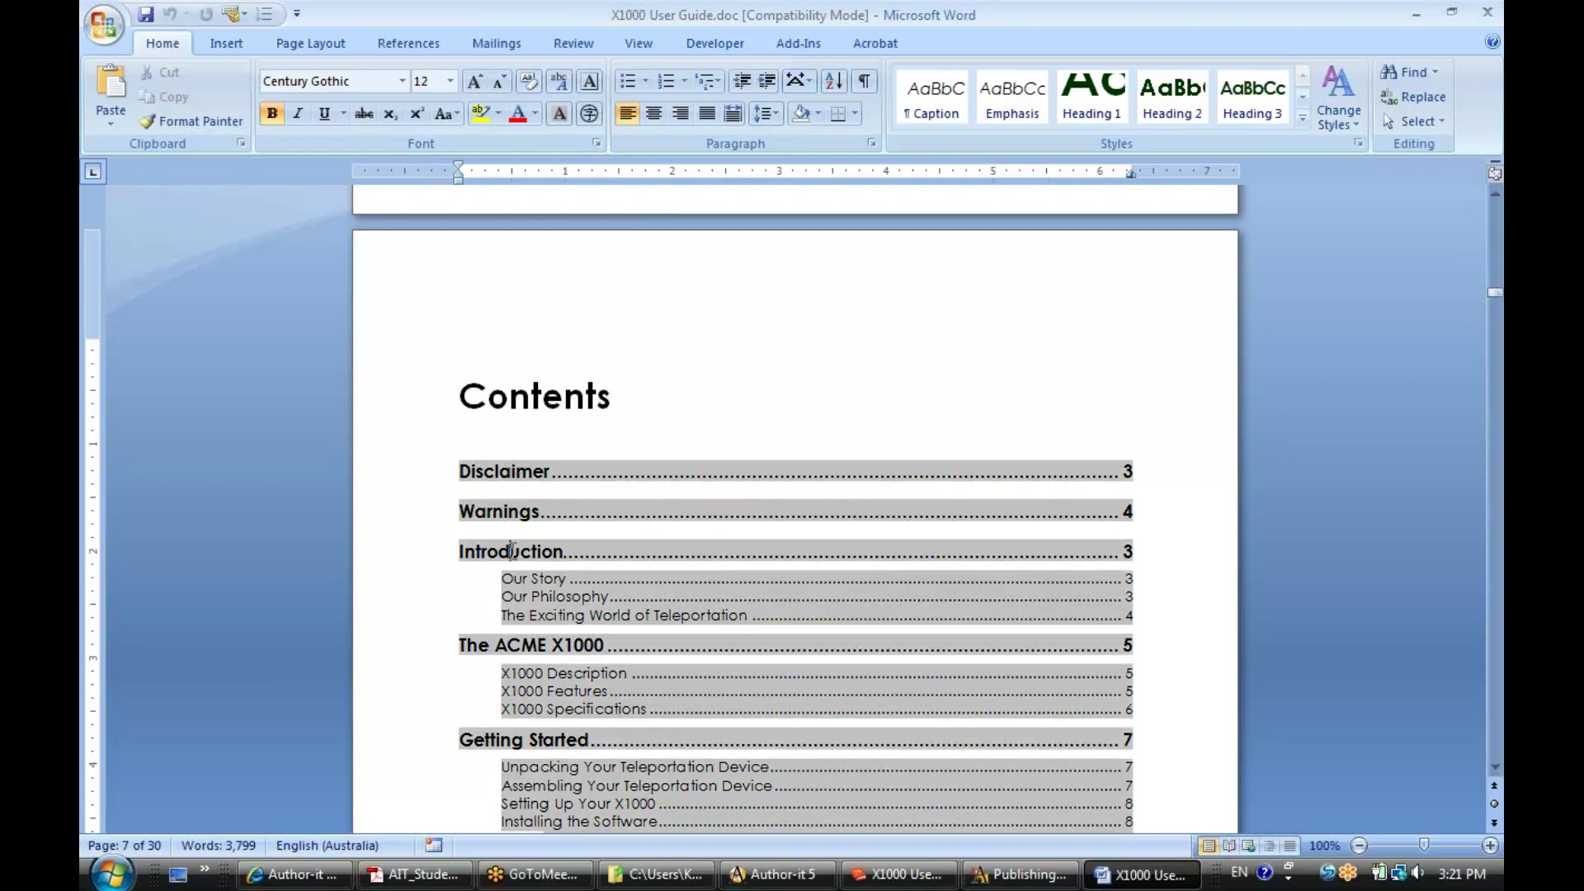
{"action": "left_click", "coordinate": [503, 579]}
{"action": "left_click", "coordinate": [575, 581]}
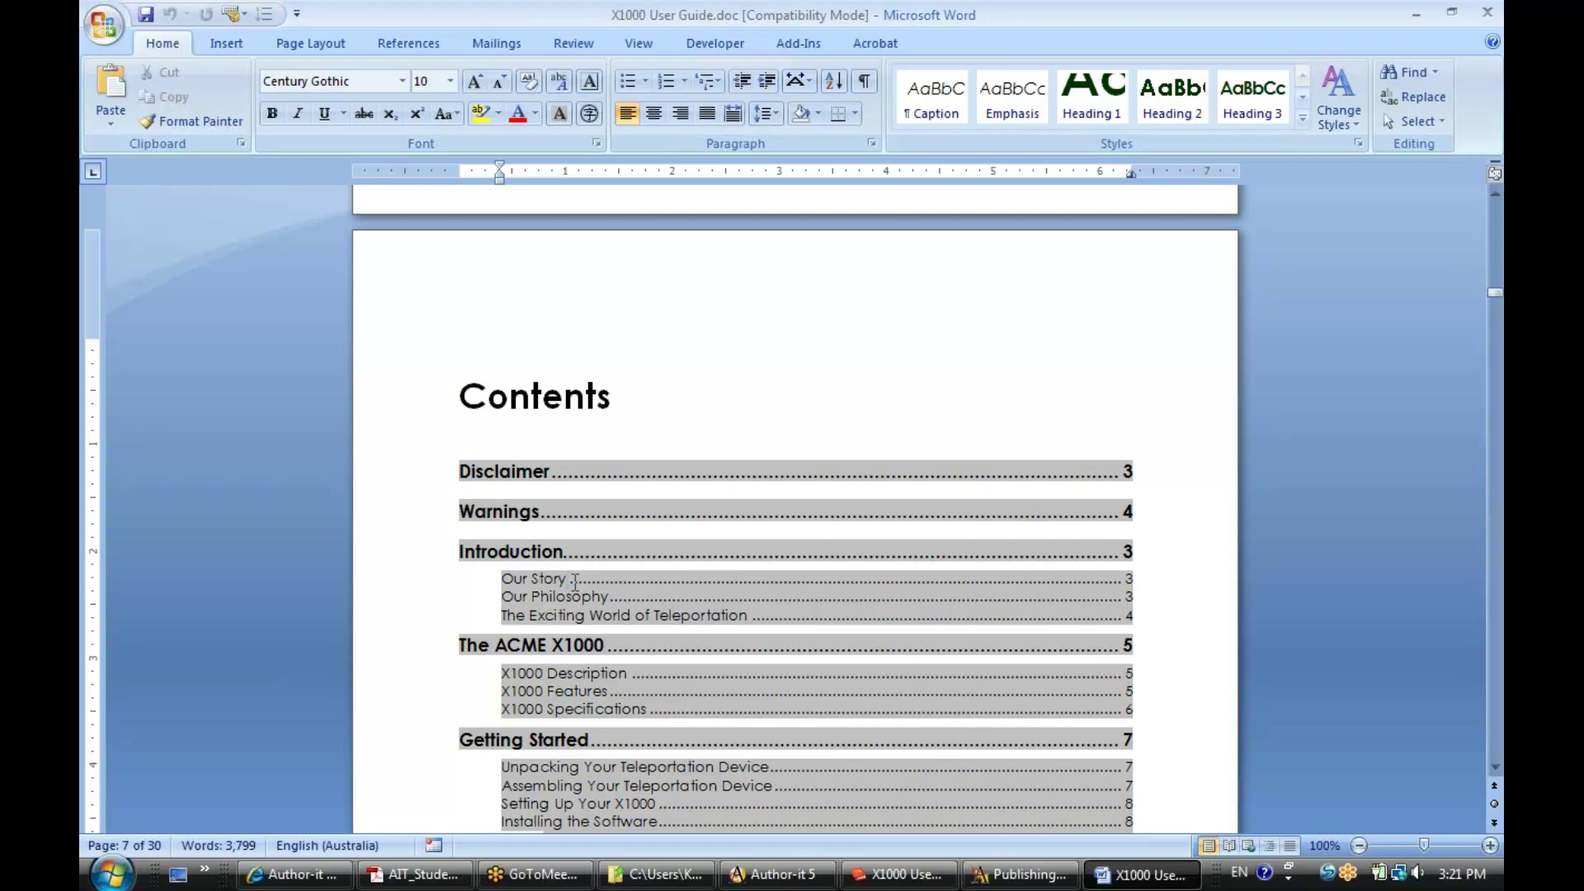
Return to the X1000 User Guide book editor and review the Table of Contents, The ACME X1000 and X1000 Description entries in its contents tree.
{"action": "left_click", "coordinate": [873, 874]}
{"action": "scroll", "coordinate": [670, 380], "scroll_direction": "up", "scroll_amount": 6}
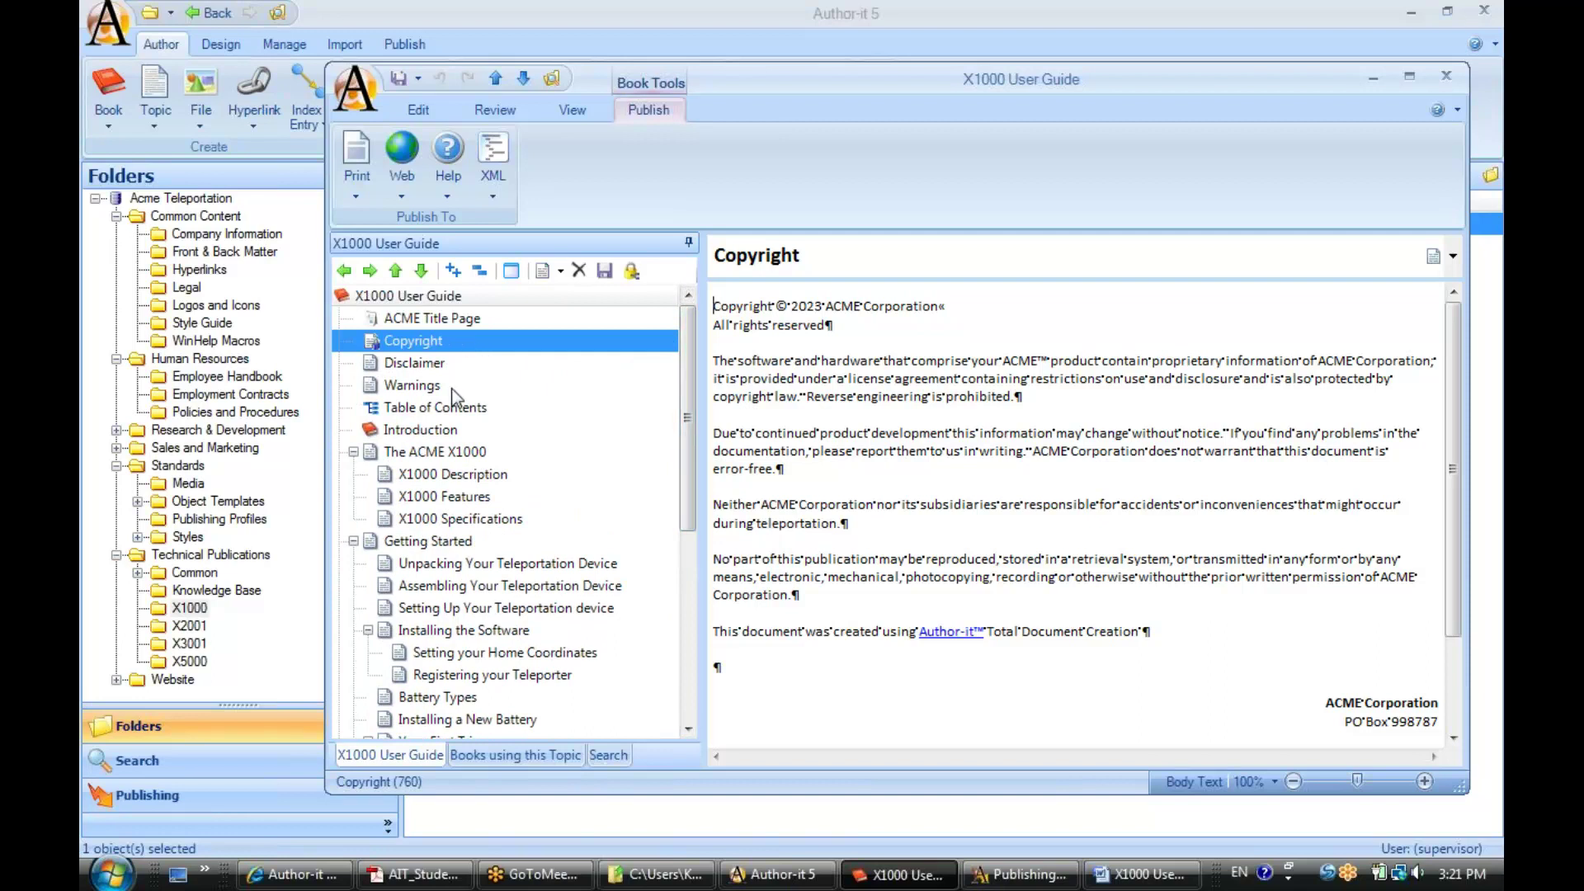
{"action": "left_click", "coordinate": [424, 409]}
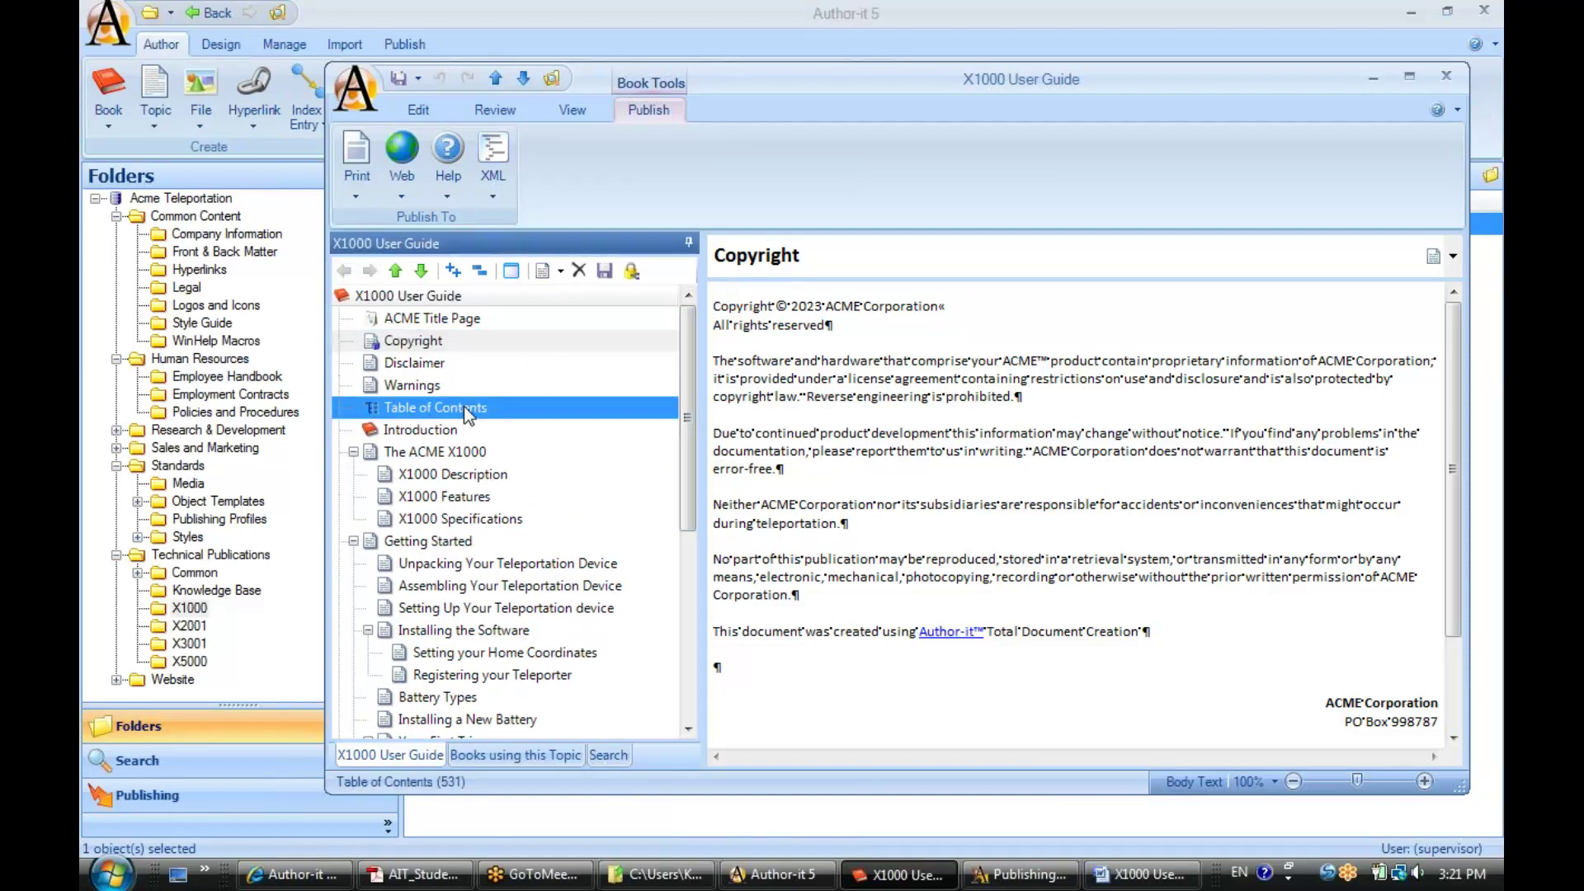
{"action": "left_click_drag", "start_coordinate": [688, 426], "coordinate": [685, 469]}
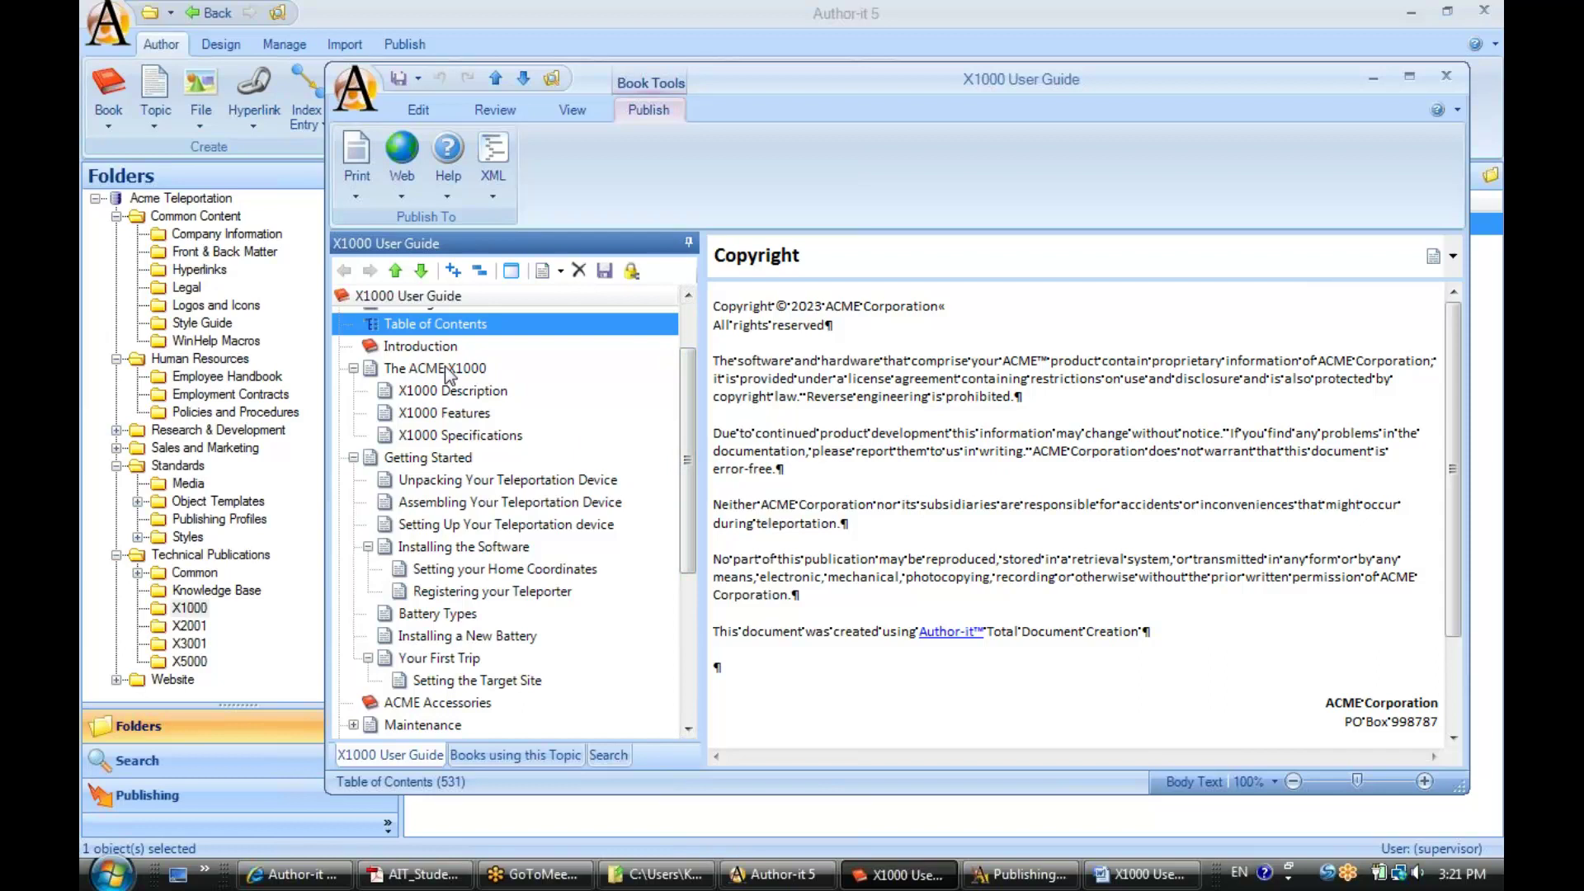
{"action": "left_click", "coordinate": [394, 373]}
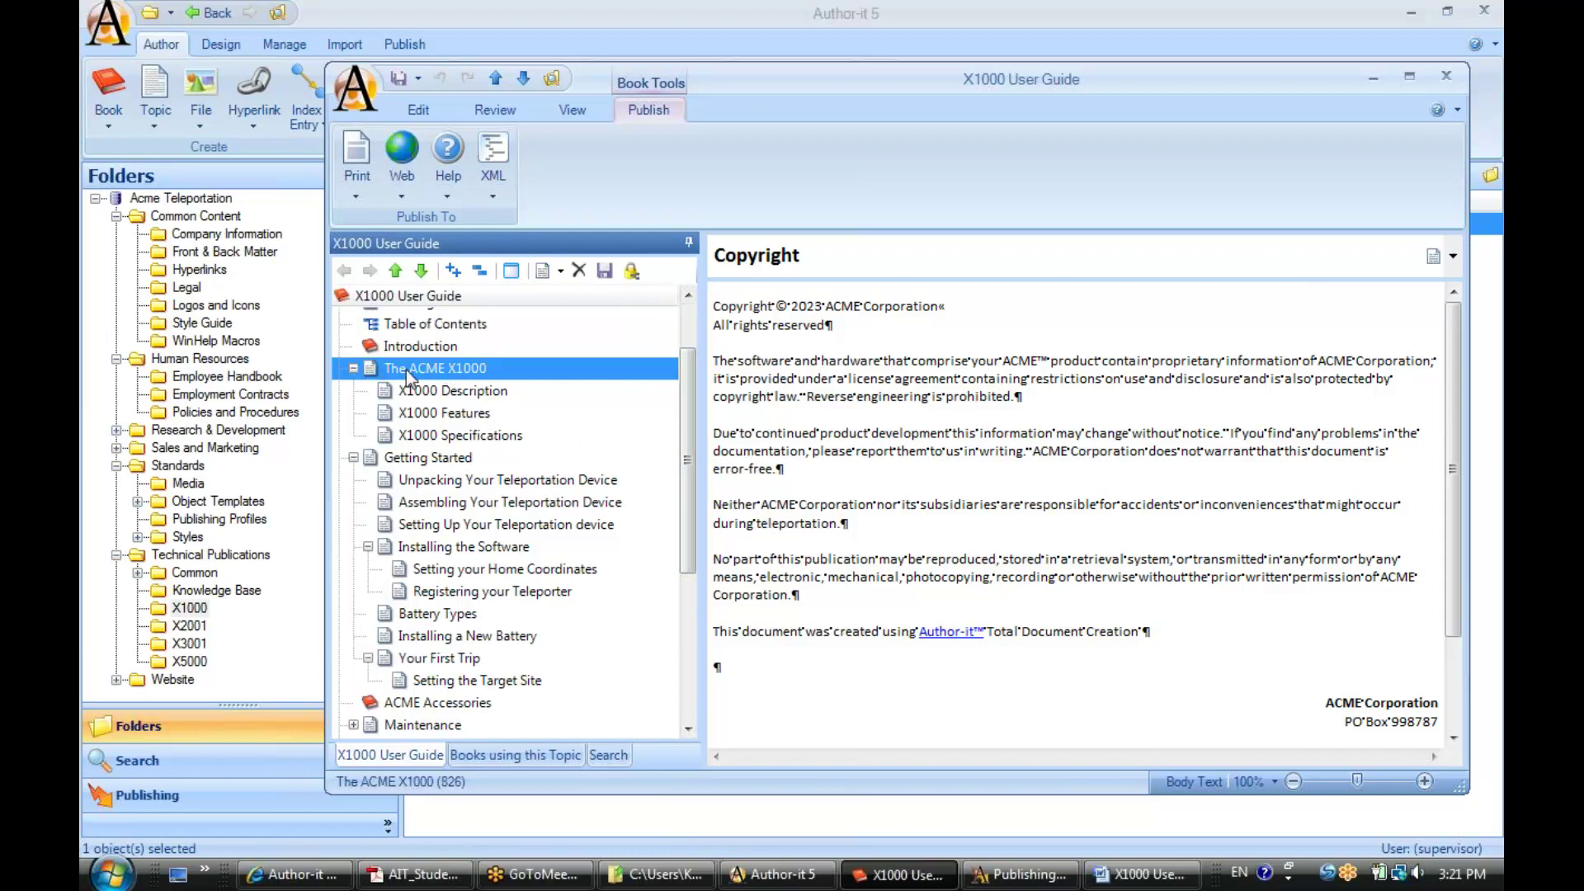
{"action": "left_click", "coordinate": [493, 391]}
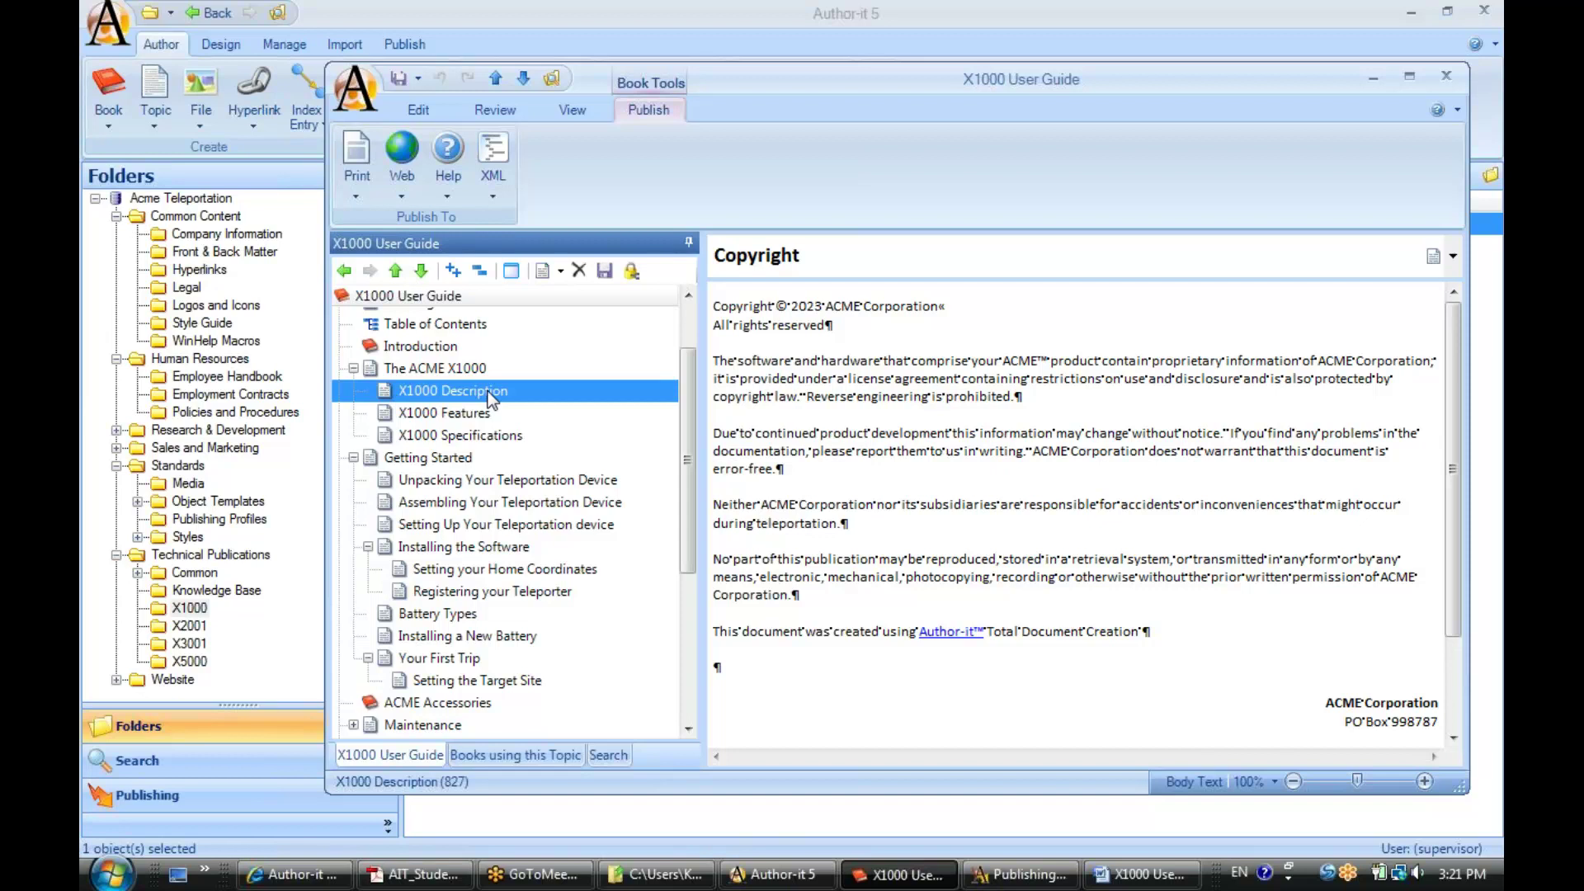
In the published Word document, follow the Contents entry to The ACME X1000 chapter and examine the chapter title's style in the Style Inspector.
{"action": "left_click", "coordinate": [1135, 880]}
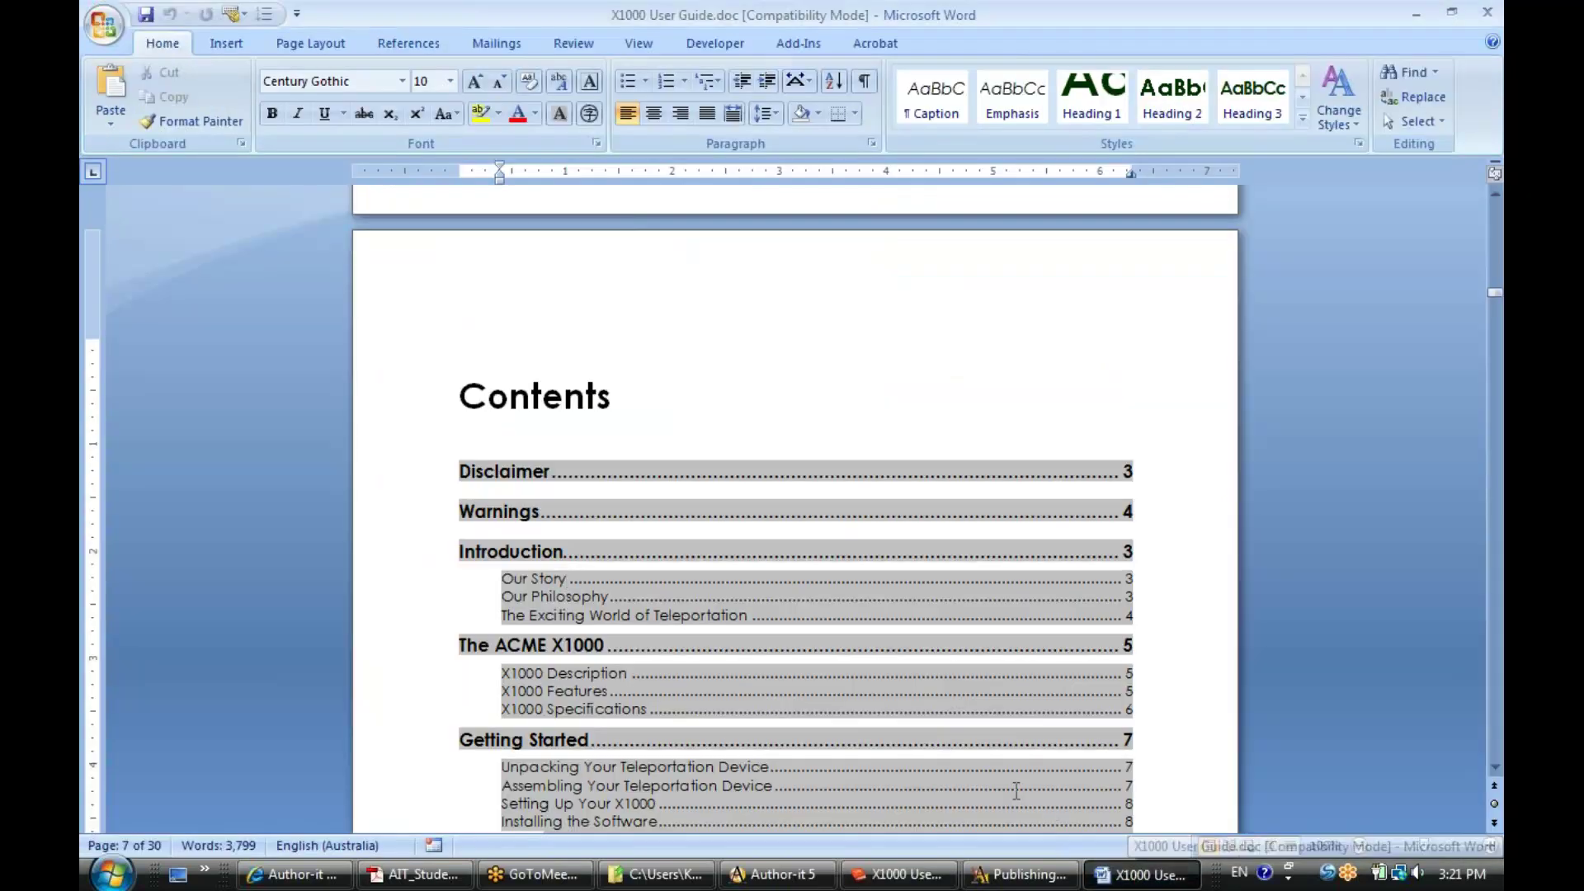
{"action": "left_click", "coordinate": [1128, 652], "text": "ctrl"}
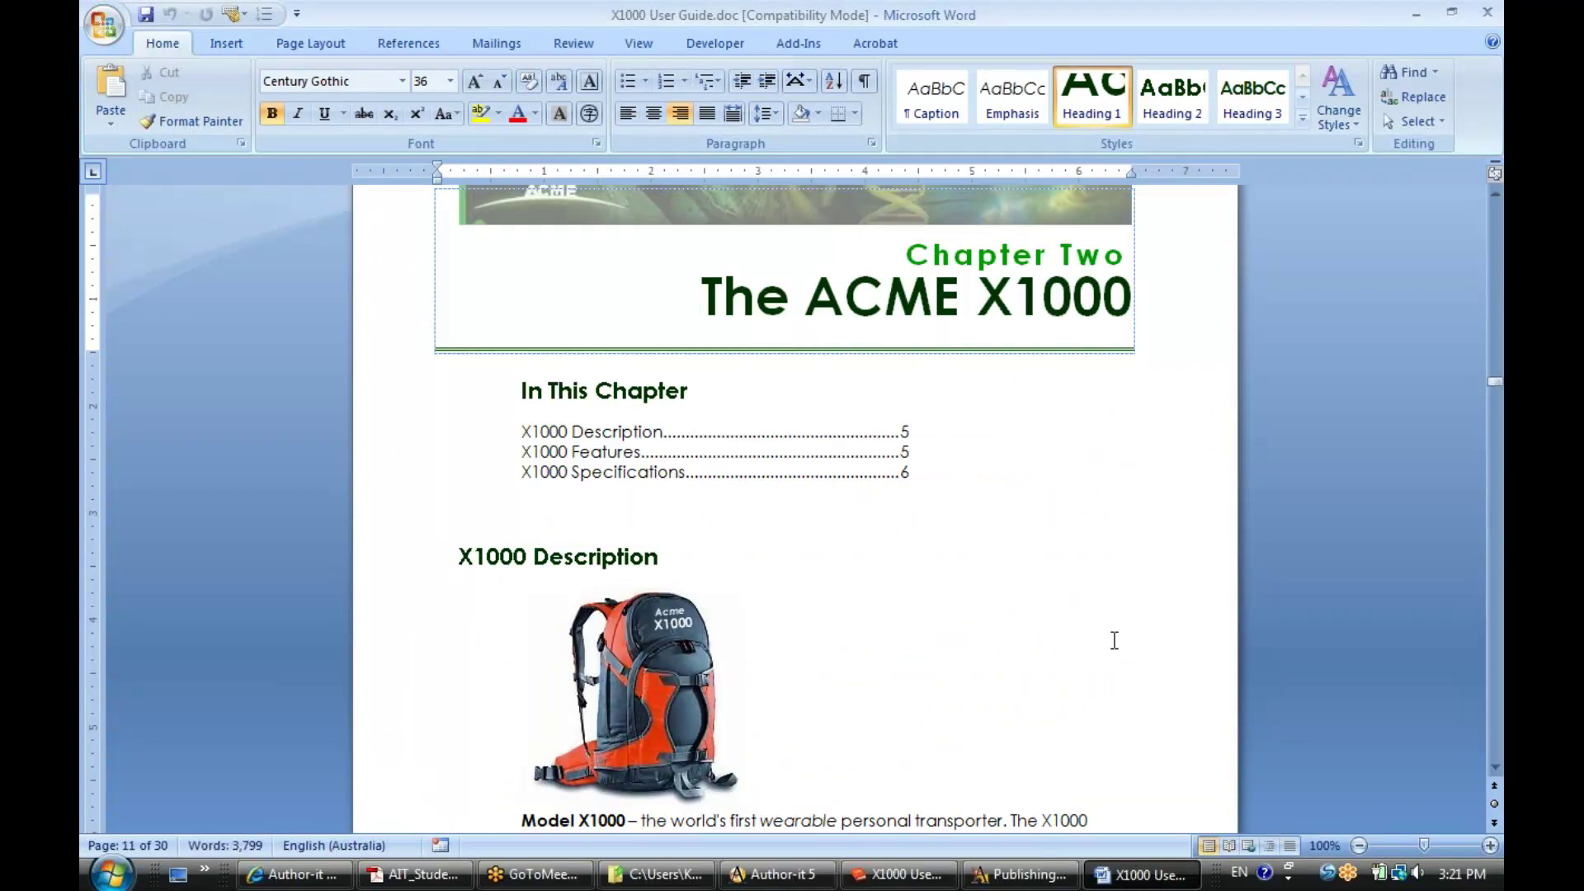
{"action": "left_click", "coordinate": [959, 297]}
{"action": "left_click", "coordinate": [1358, 143]}
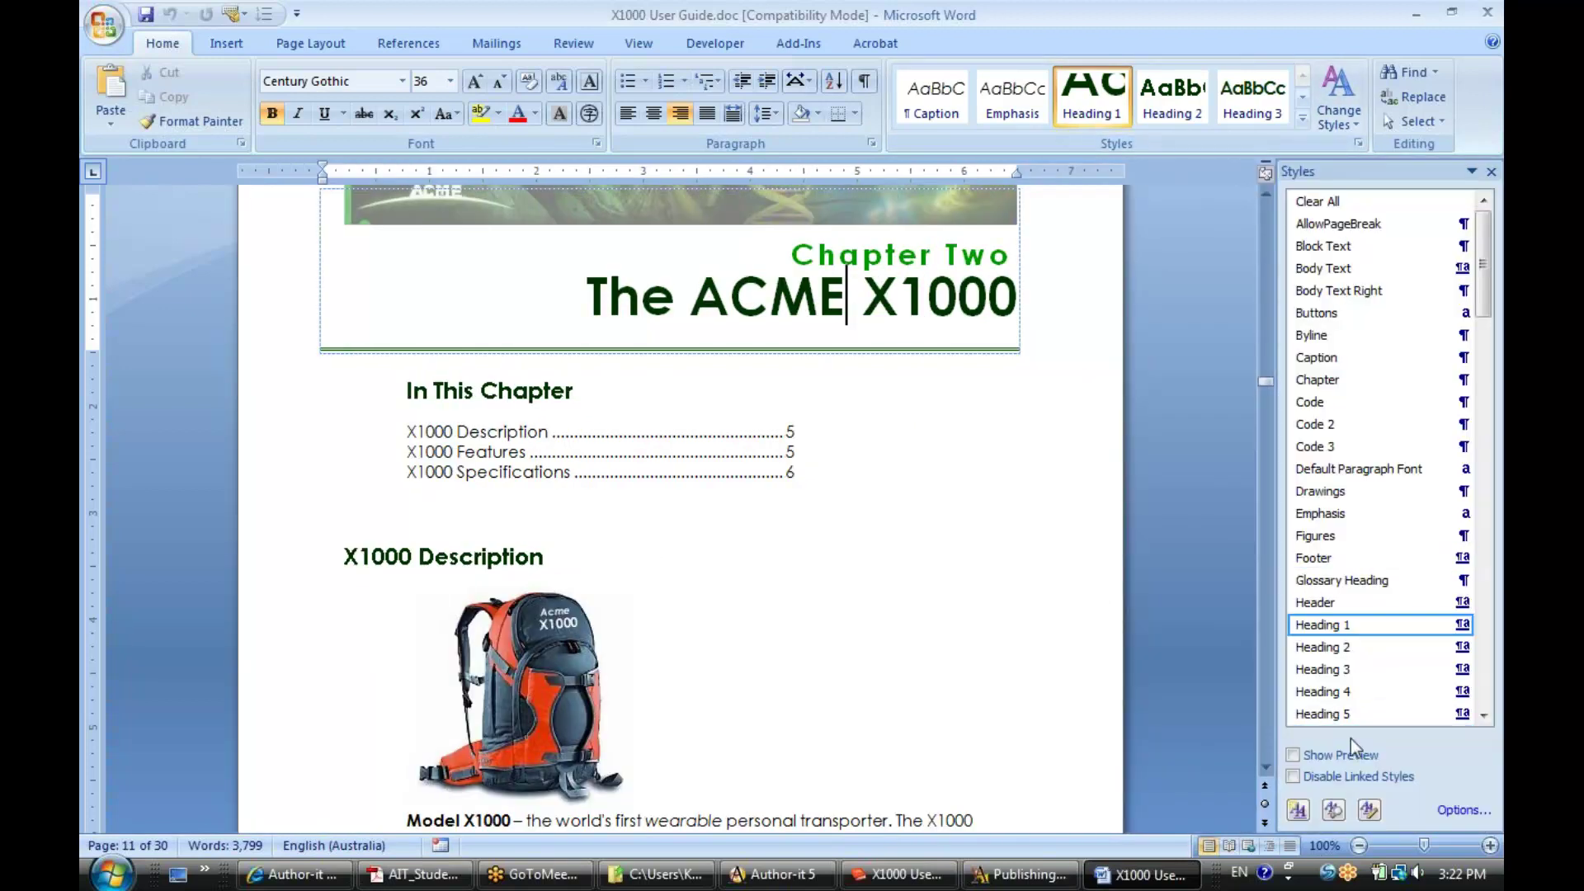
{"action": "left_click", "coordinate": [1335, 811]}
{"action": "left_click", "coordinate": [808, 294]}
{"action": "left_click", "coordinate": [579, 295]}
{"action": "left_click", "coordinate": [520, 294]}
{"action": "left_click", "coordinate": [488, 298]}
{"action": "left_click", "coordinate": [788, 296]}
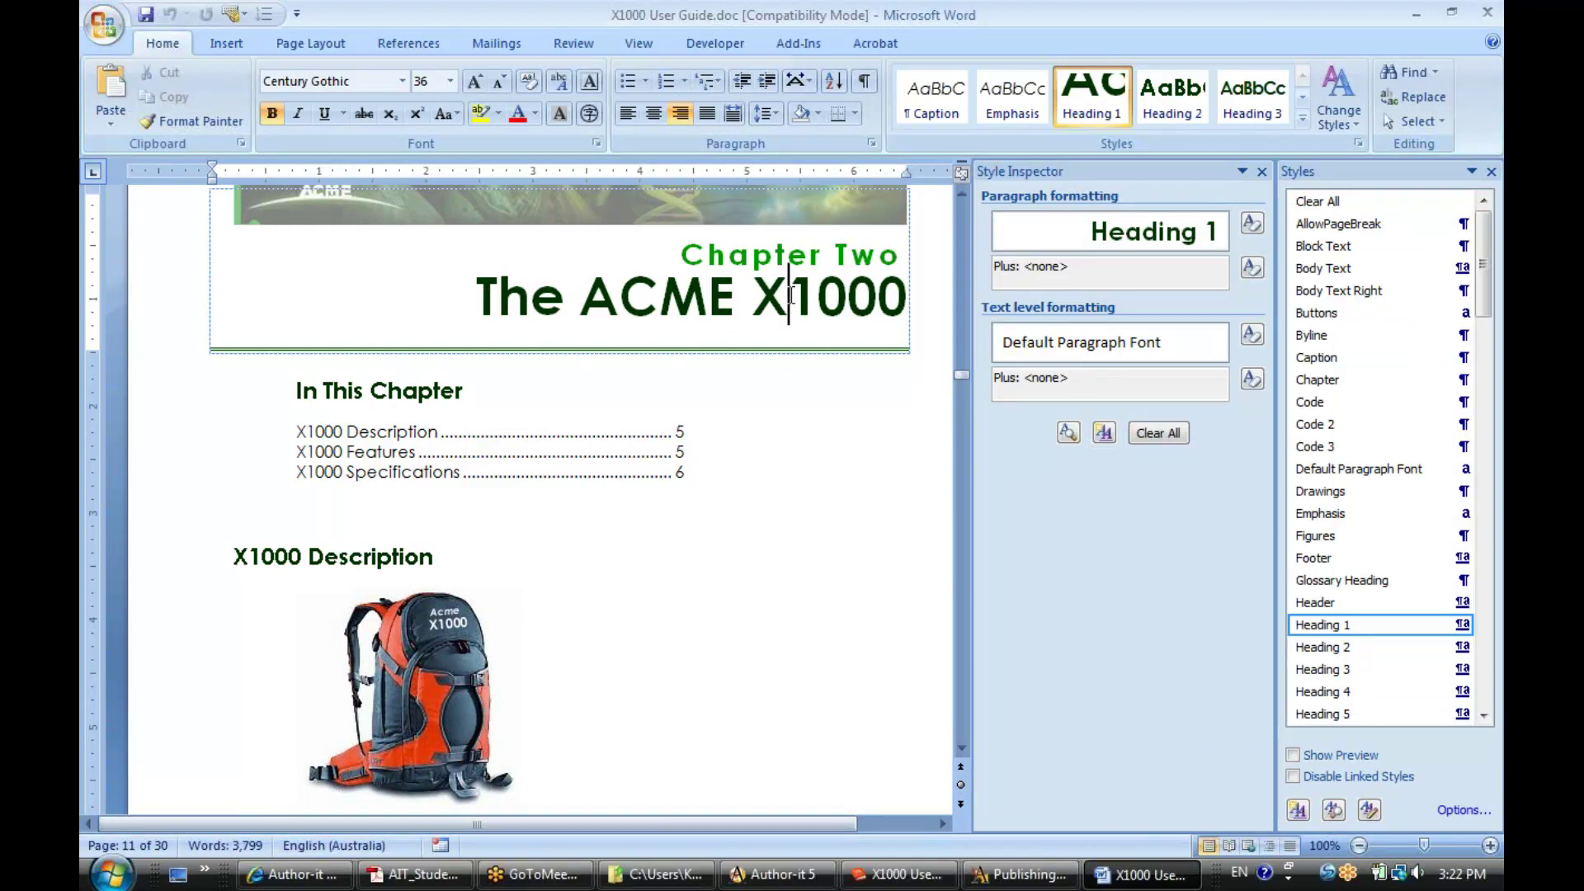
{"action": "mouse_move", "coordinate": [1173, 241]}
Examine the paragraph styles of the X1000 Description and X1000 Features headings with the Style Inspector.
{"action": "left_click", "coordinate": [284, 555]}
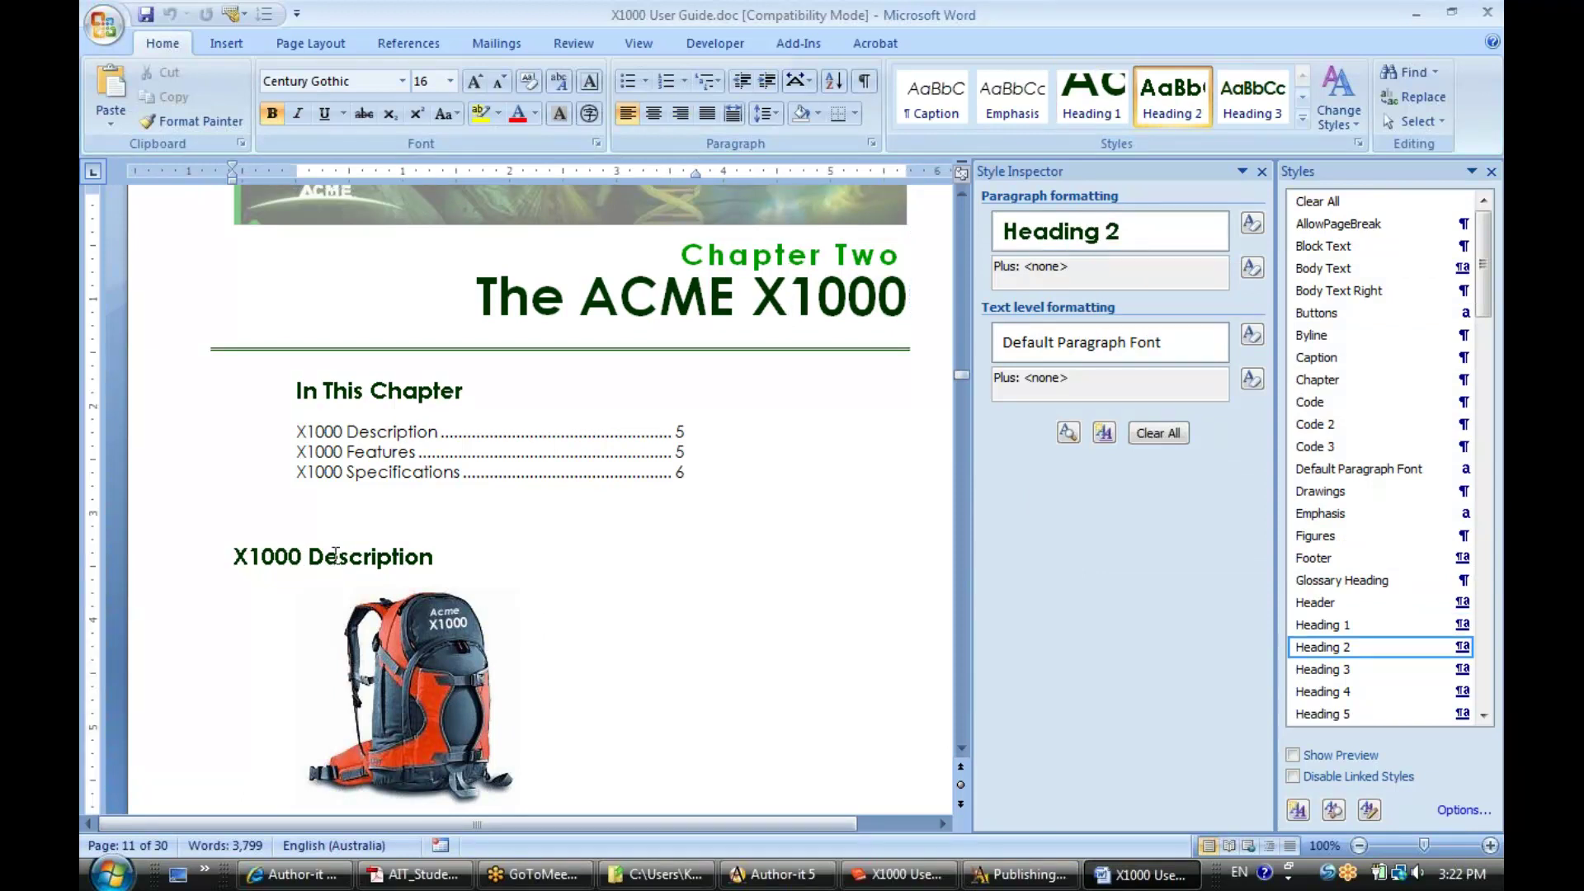
{"action": "mouse_move", "coordinate": [1107, 245]}
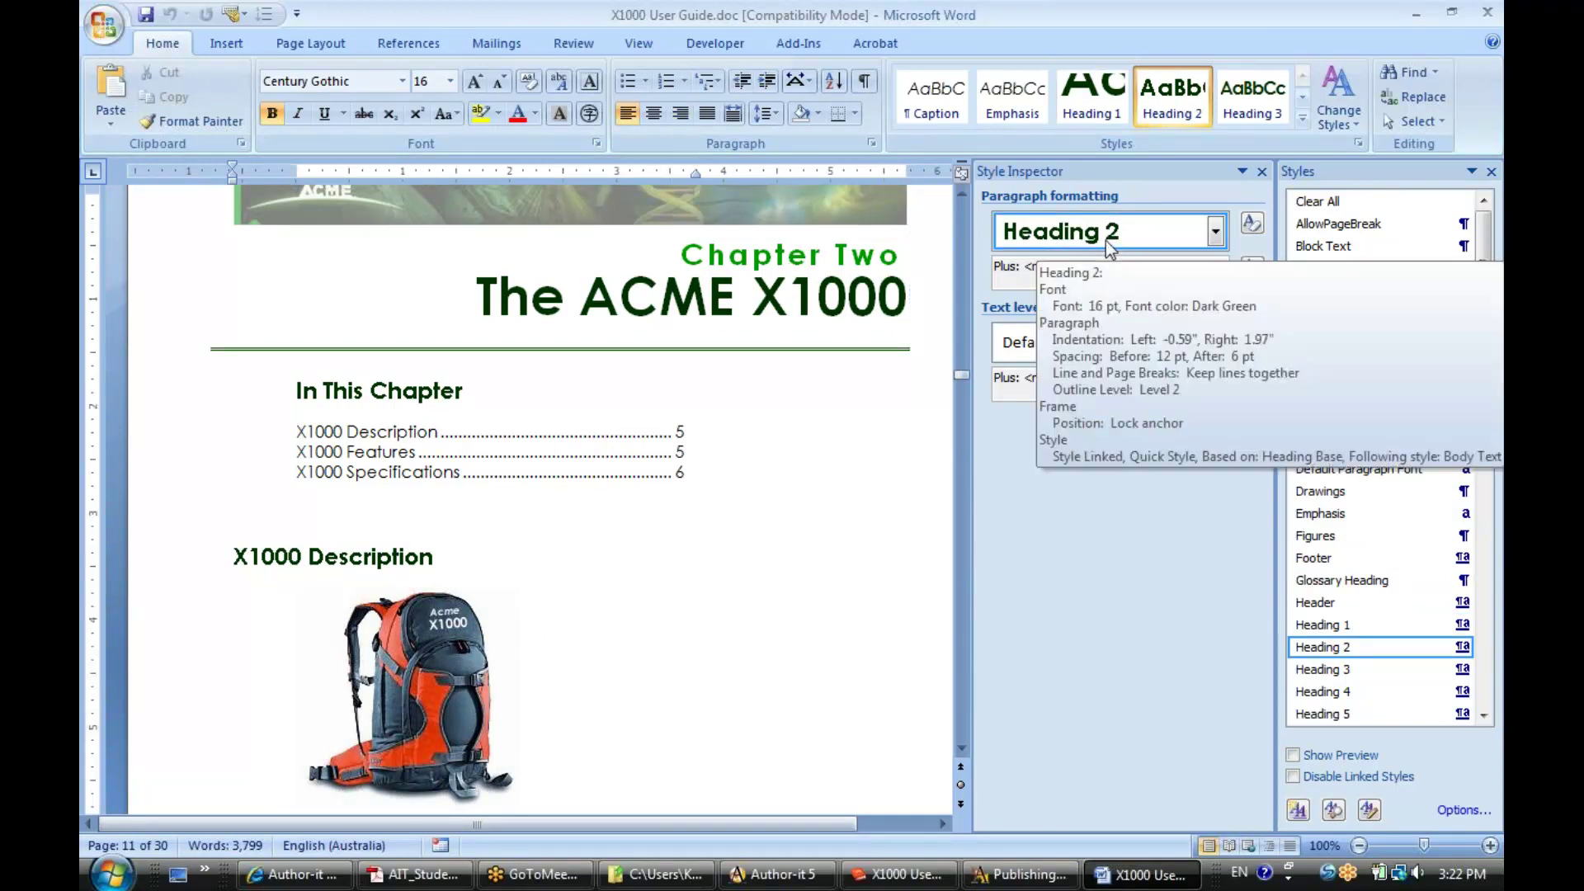
{"action": "left_click", "coordinate": [962, 751]}
{"action": "left_click", "coordinate": [962, 751]}
{"action": "scroll", "coordinate": [962, 751], "scroll_direction": "down", "scroll_amount": 9}
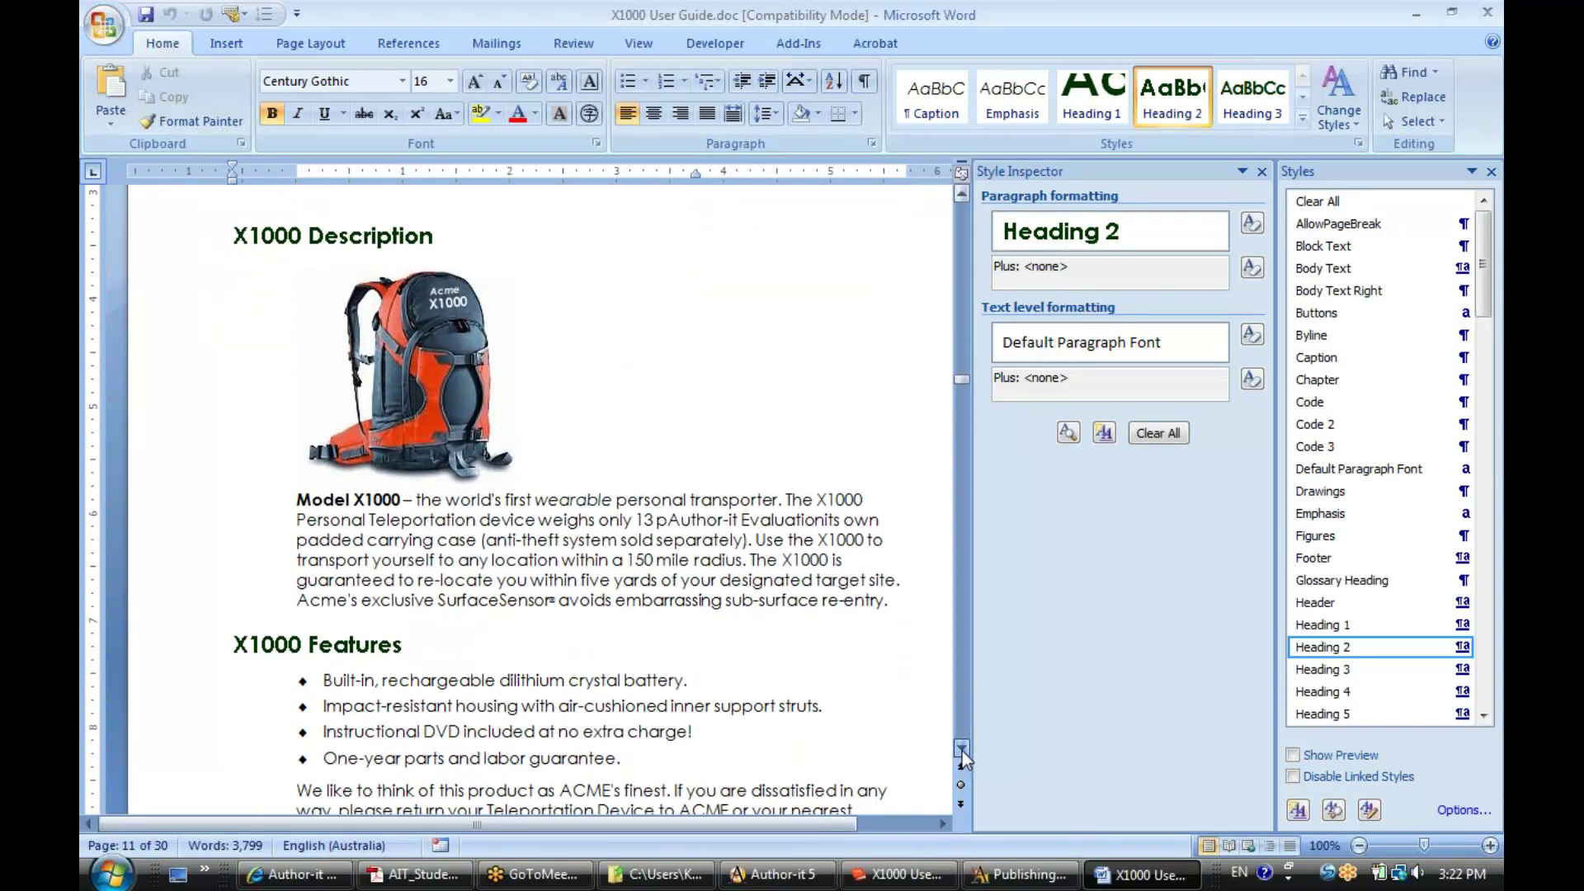
{"action": "left_click", "coordinate": [343, 411]}
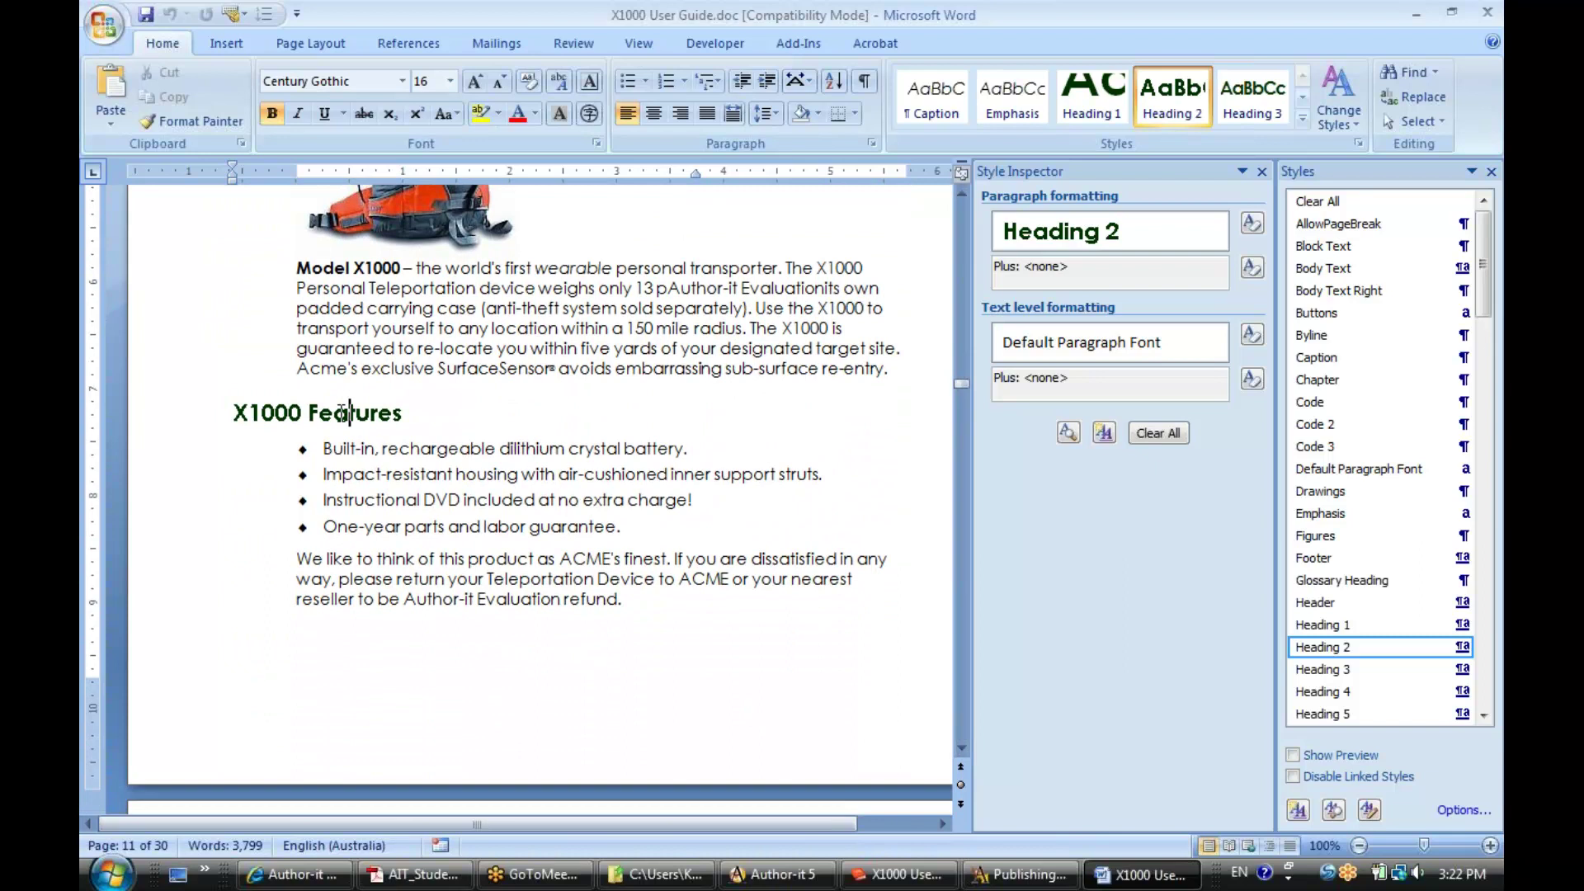
{"action": "mouse_move", "coordinate": [1118, 240]}
Switch back to the Author-it book editor and demote X1000 Specifications one level so it sits beneath X1000 Features.
{"action": "left_click", "coordinate": [879, 877]}
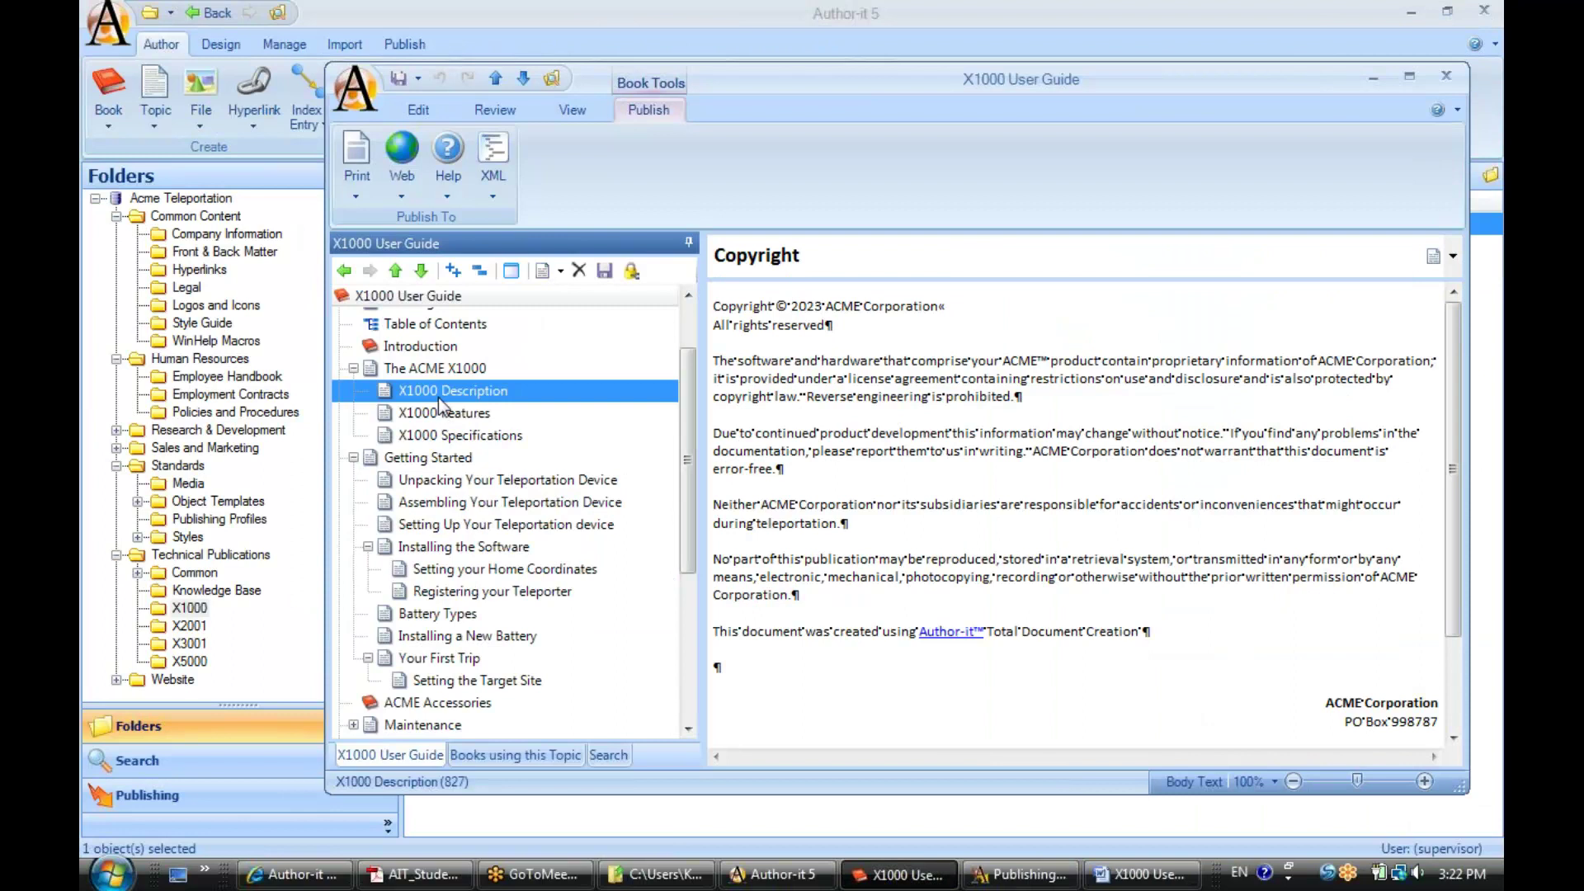
{"action": "left_click", "coordinate": [440, 412]}
{"action": "left_click", "coordinate": [437, 438]}
{"action": "left_click", "coordinate": [439, 414]}
{"action": "left_click", "coordinate": [438, 389]}
{"action": "left_click", "coordinate": [446, 436]}
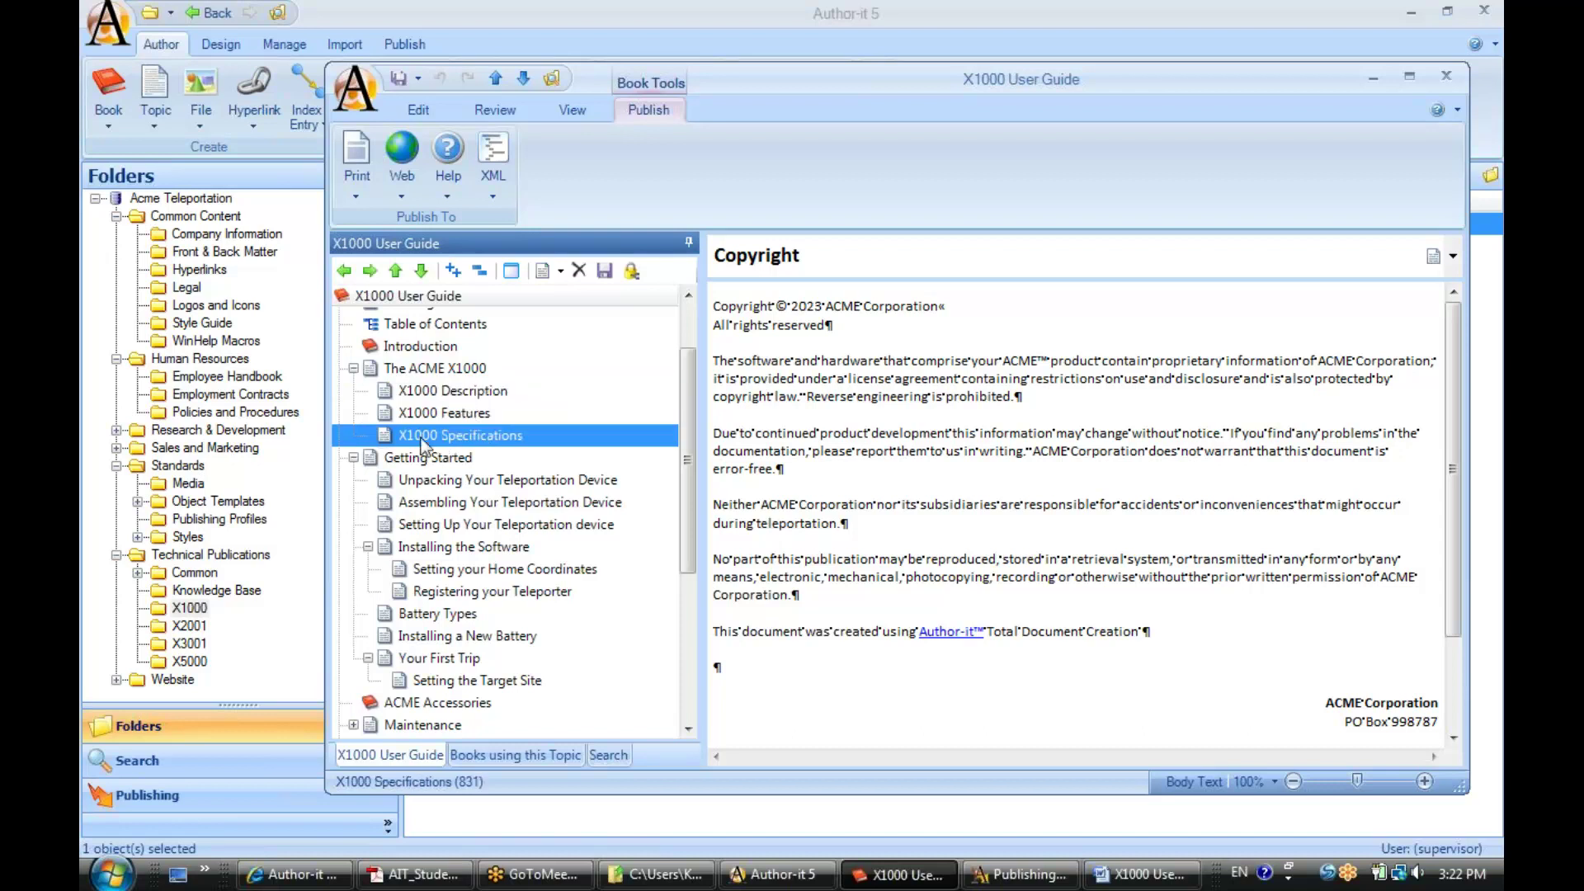
{"action": "left_click", "coordinate": [371, 271]}
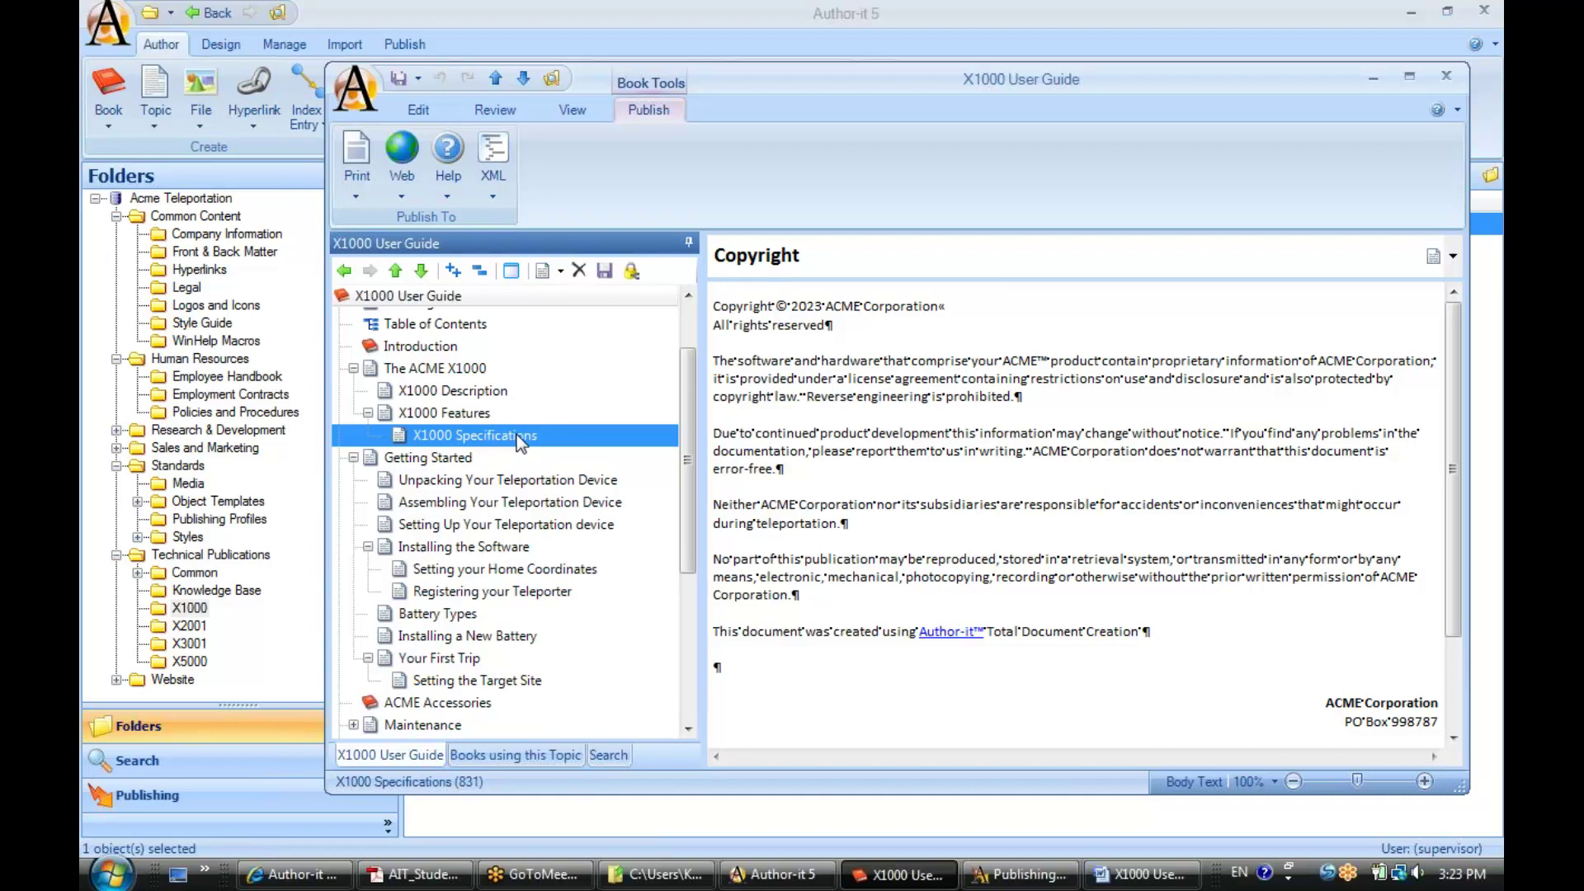
Switch to the browser window showing the Book Structure slide of the Author-it curriculum.
{"action": "left_click_drag", "start_coordinate": [889, 83], "coordinate": [806, 82]}
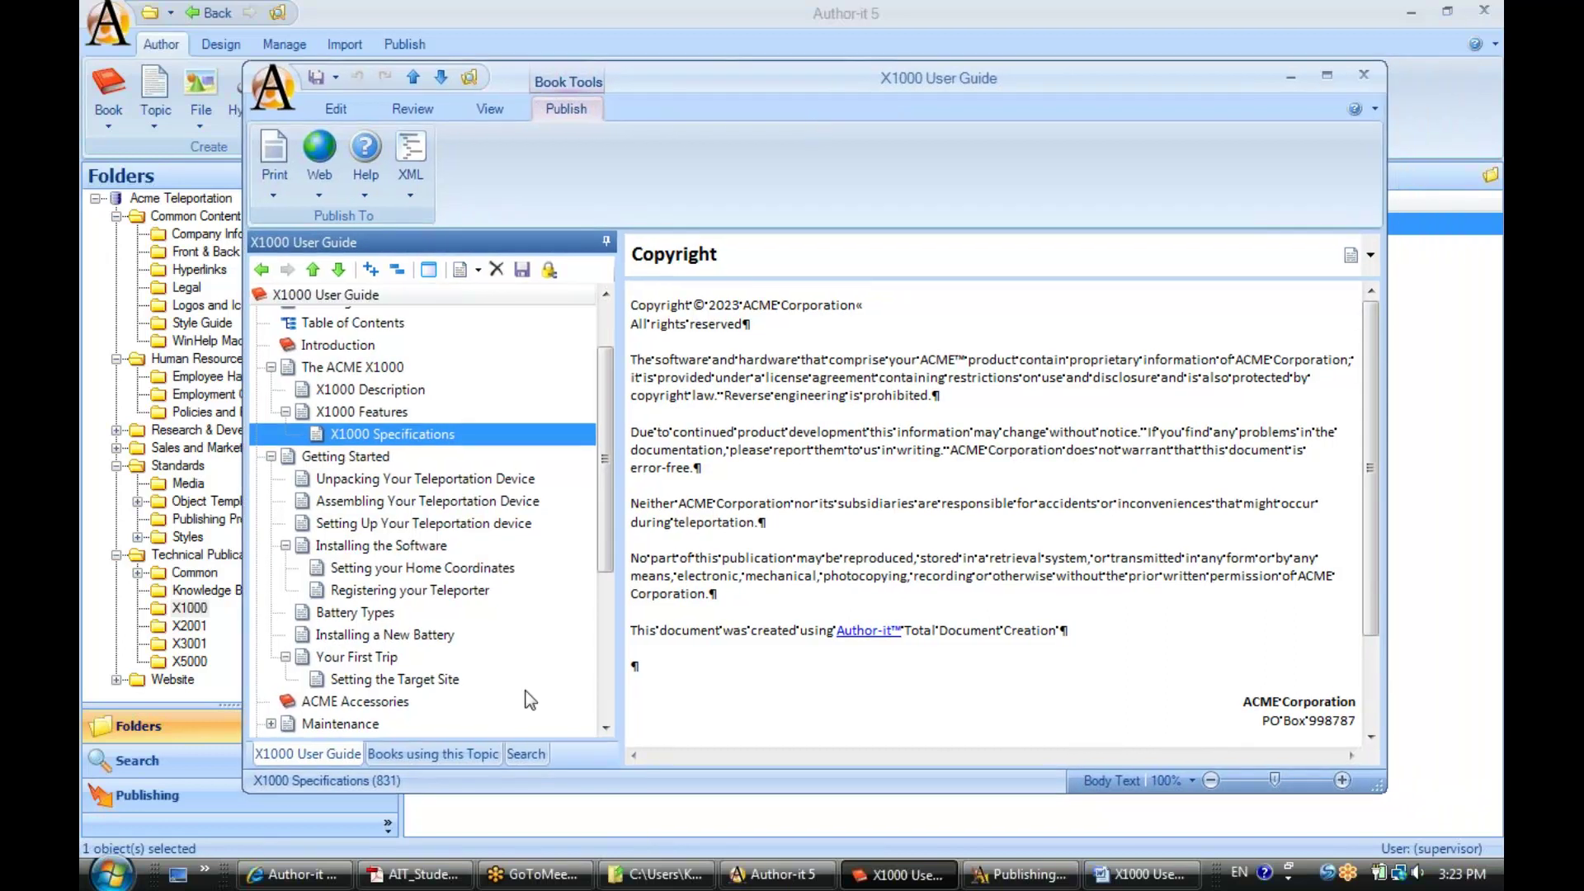
{"action": "left_click", "coordinate": [297, 874]}
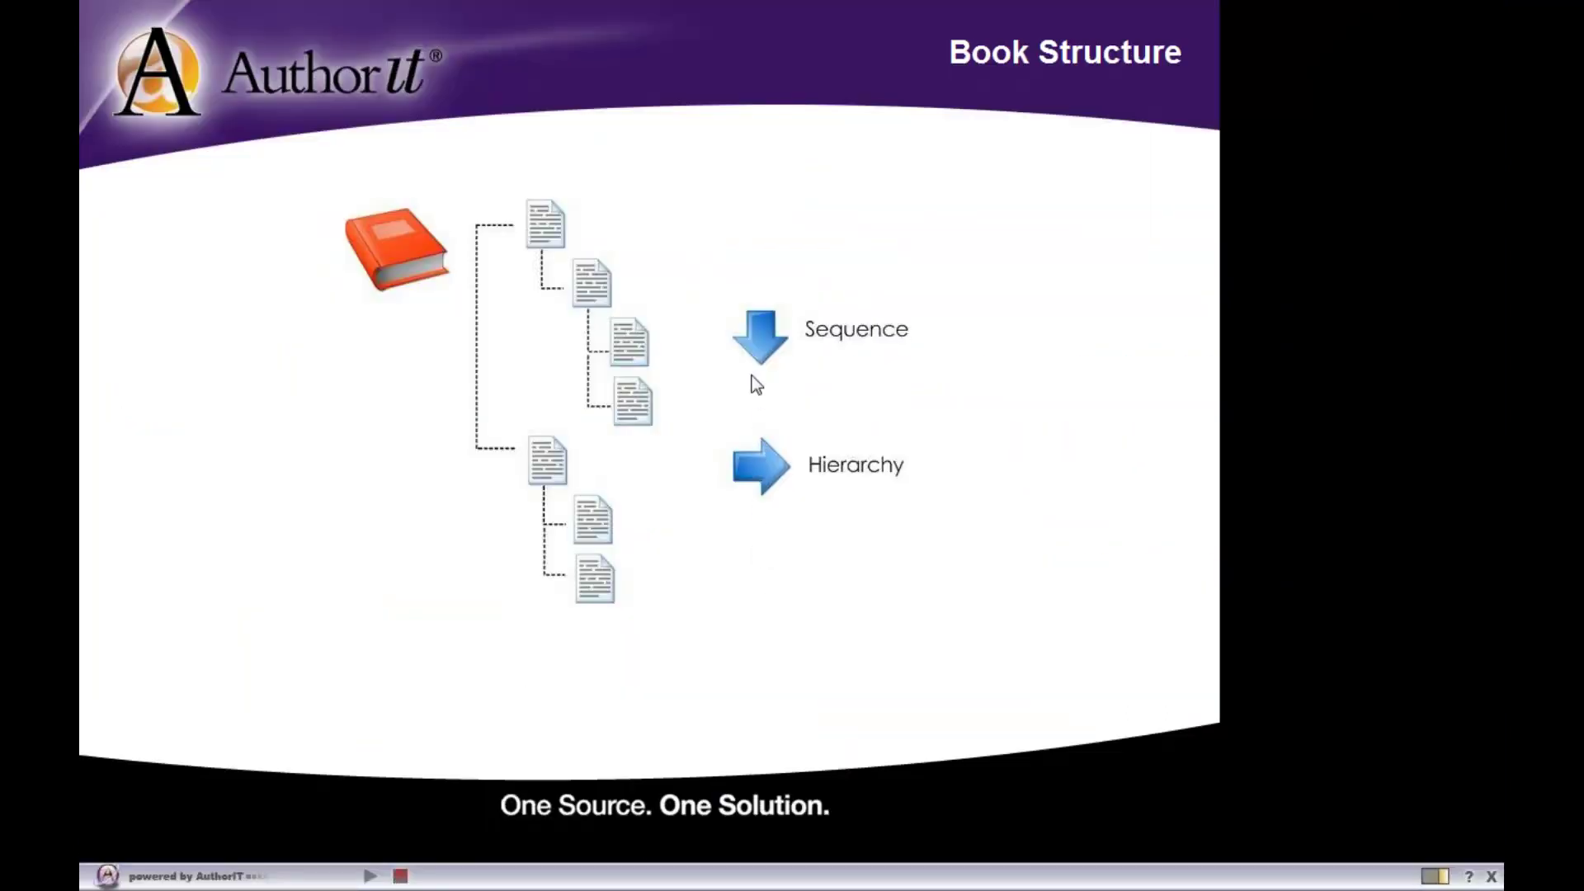